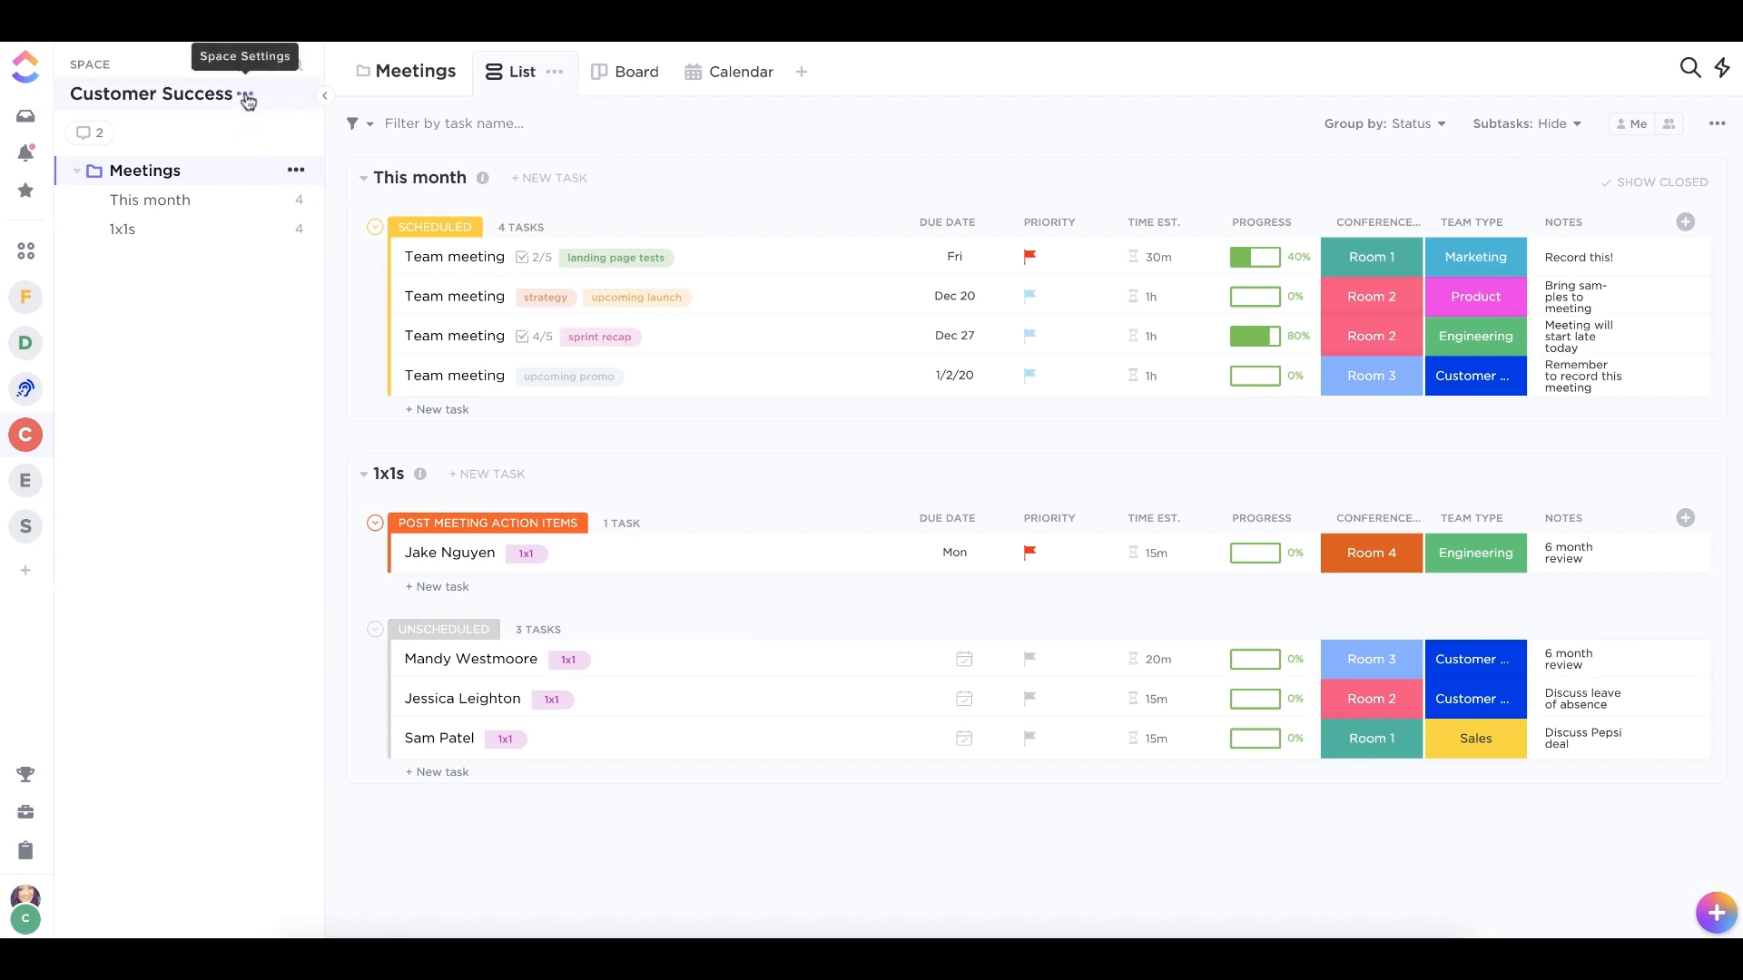
Examine the ClickApps enabled for the Customer Success space, including Custom fields, and close the space settings.
{"action": "left_click", "coordinate": [246, 97]}
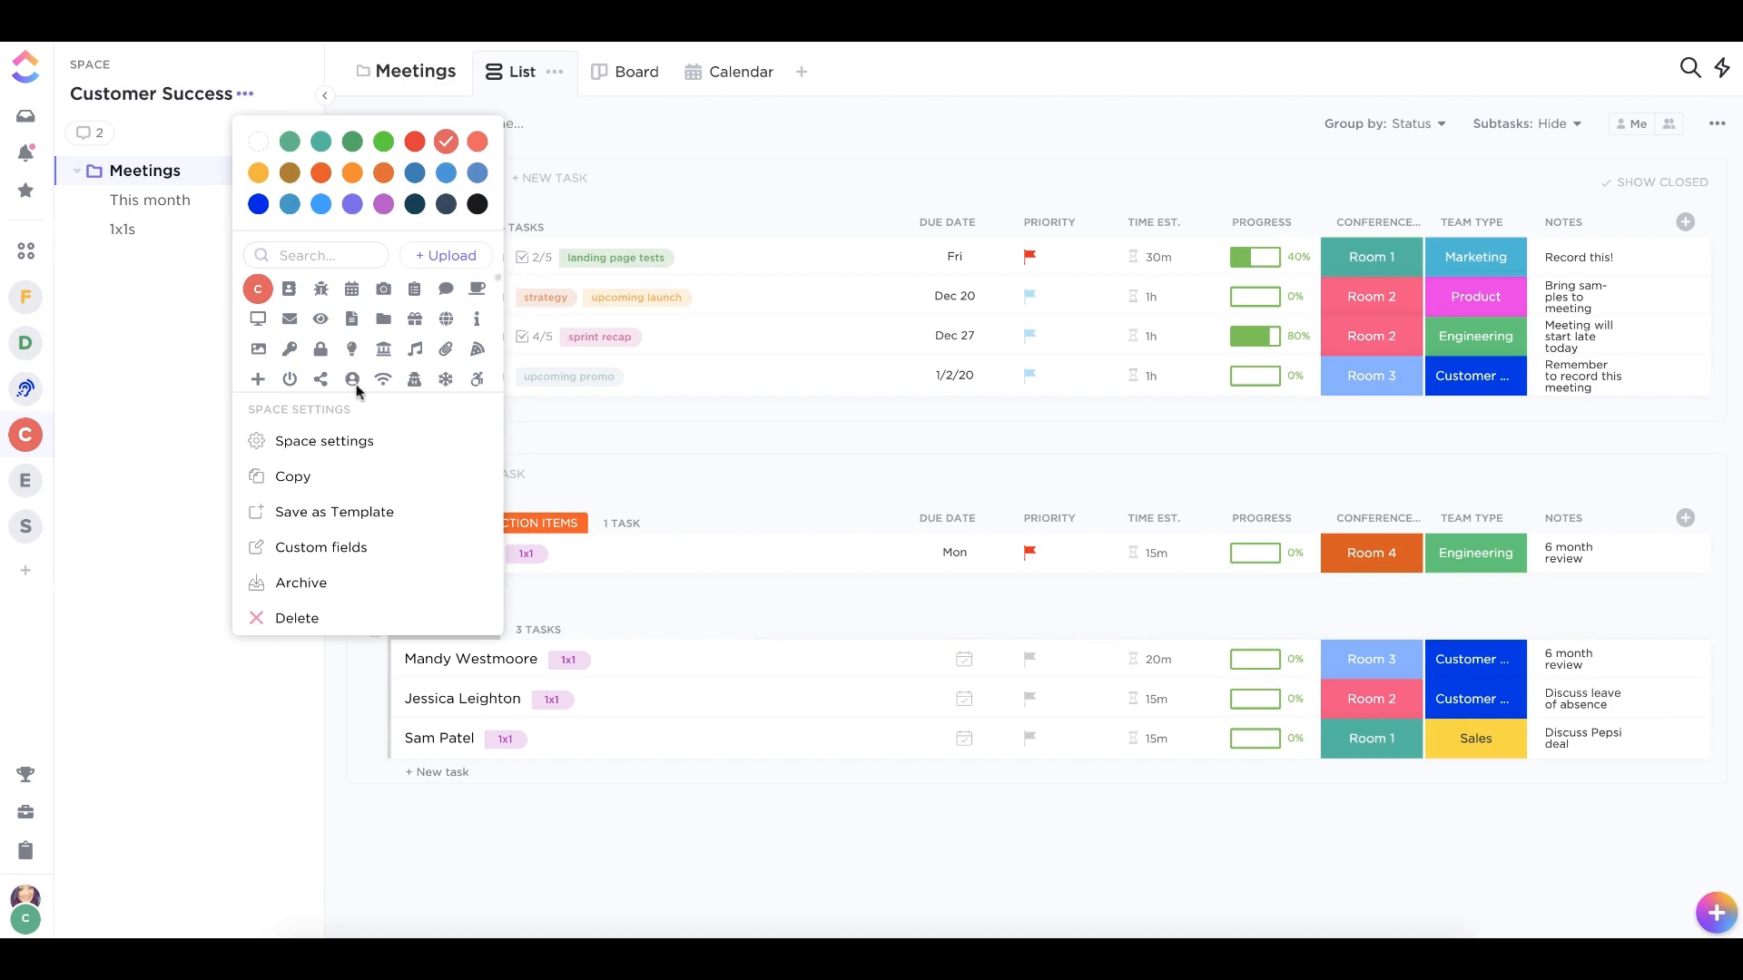
{"action": "left_click", "coordinate": [312, 445]}
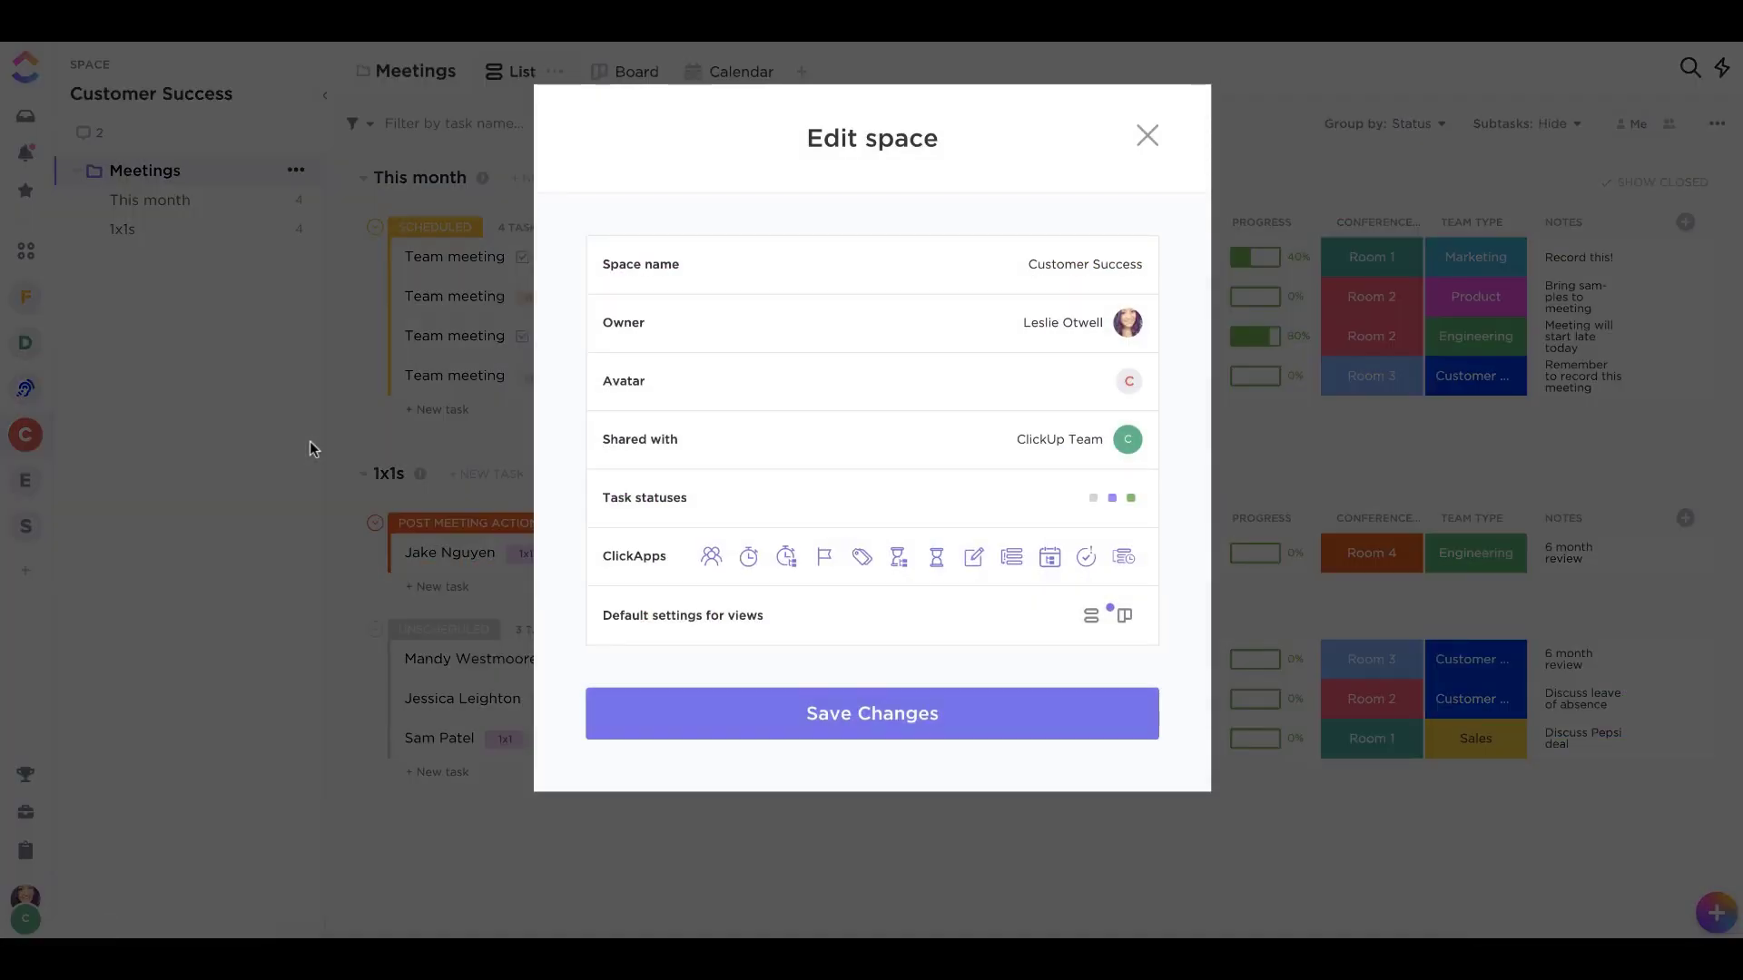
{"action": "left_click", "coordinate": [613, 570]}
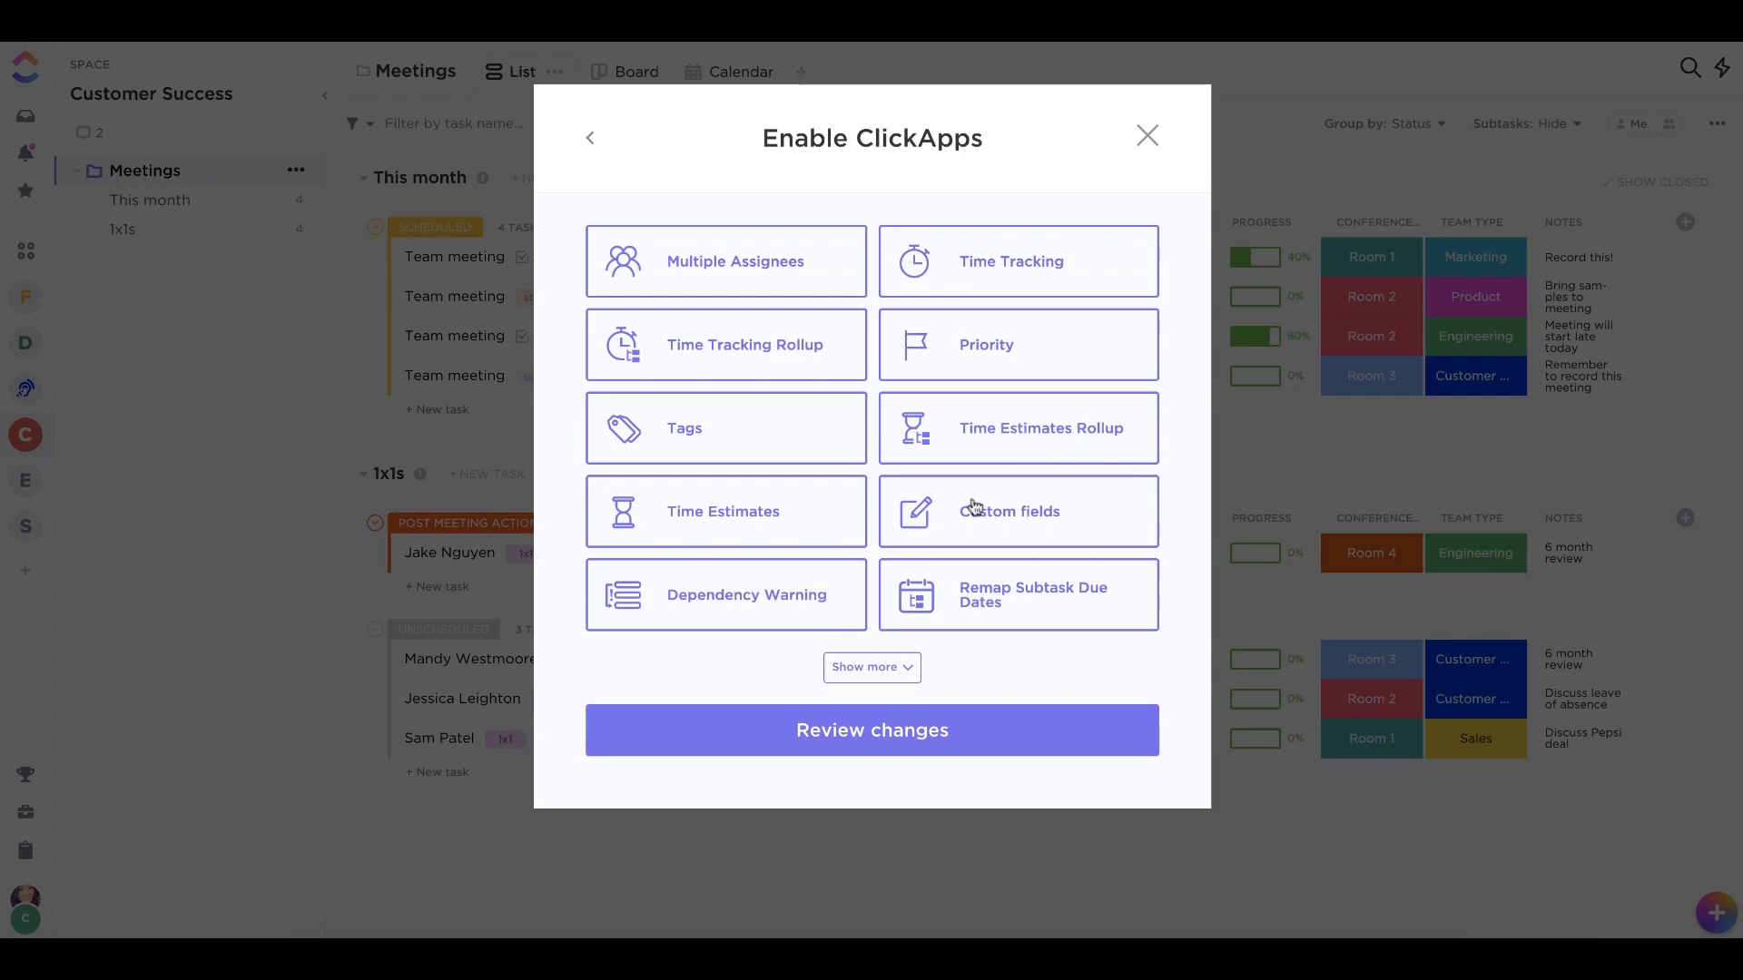
{"action": "left_click", "coordinate": [1149, 135]}
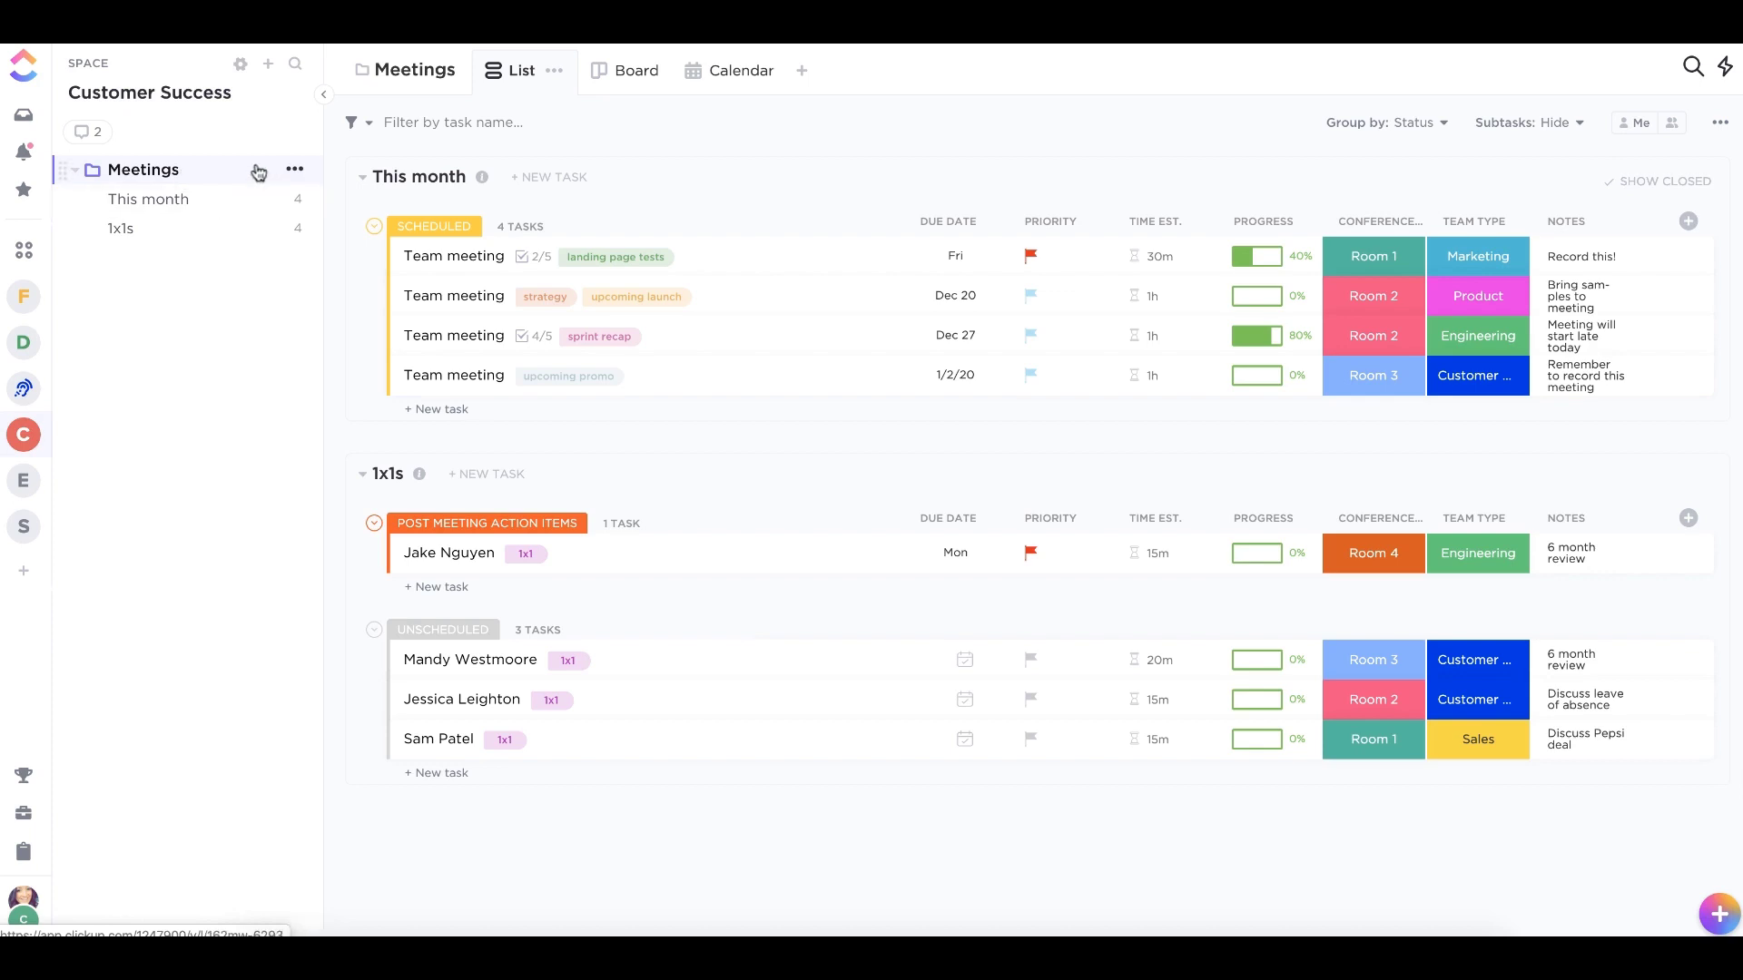
Review the Meetings folder's custom fields, the field types that can be created and the setup for a new Money field.
{"action": "left_click", "coordinate": [295, 169]}
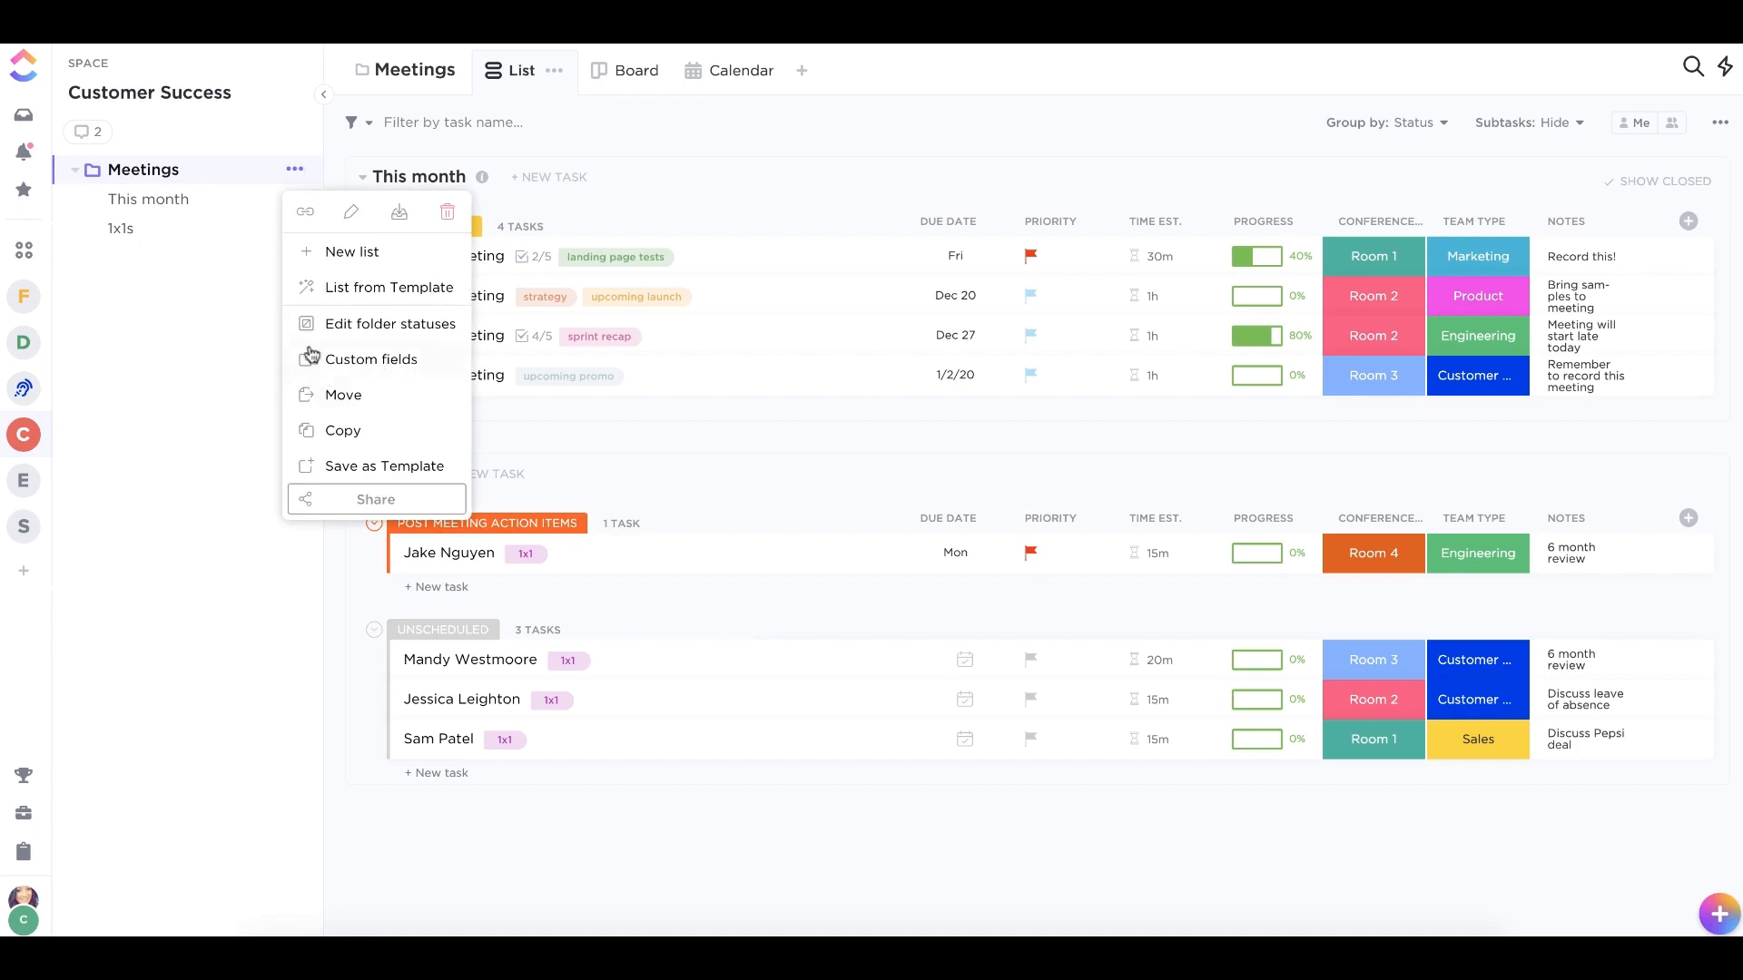
{"action": "left_click", "coordinate": [340, 363]}
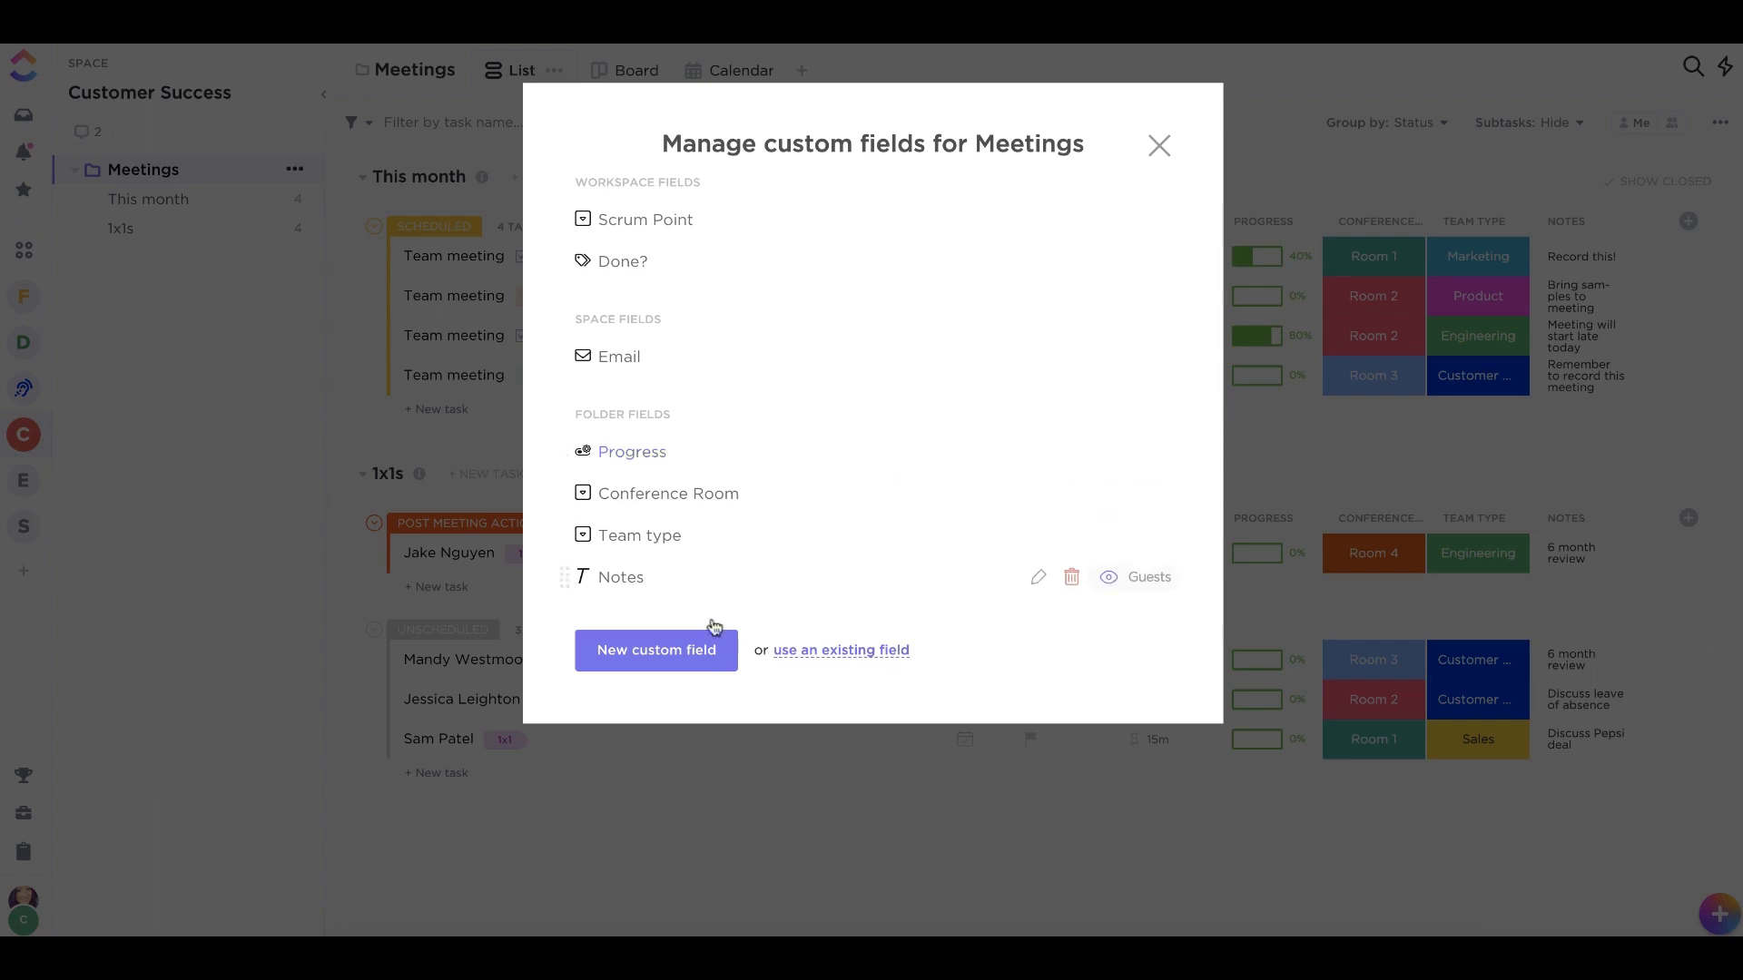
{"action": "left_click", "coordinate": [685, 663]}
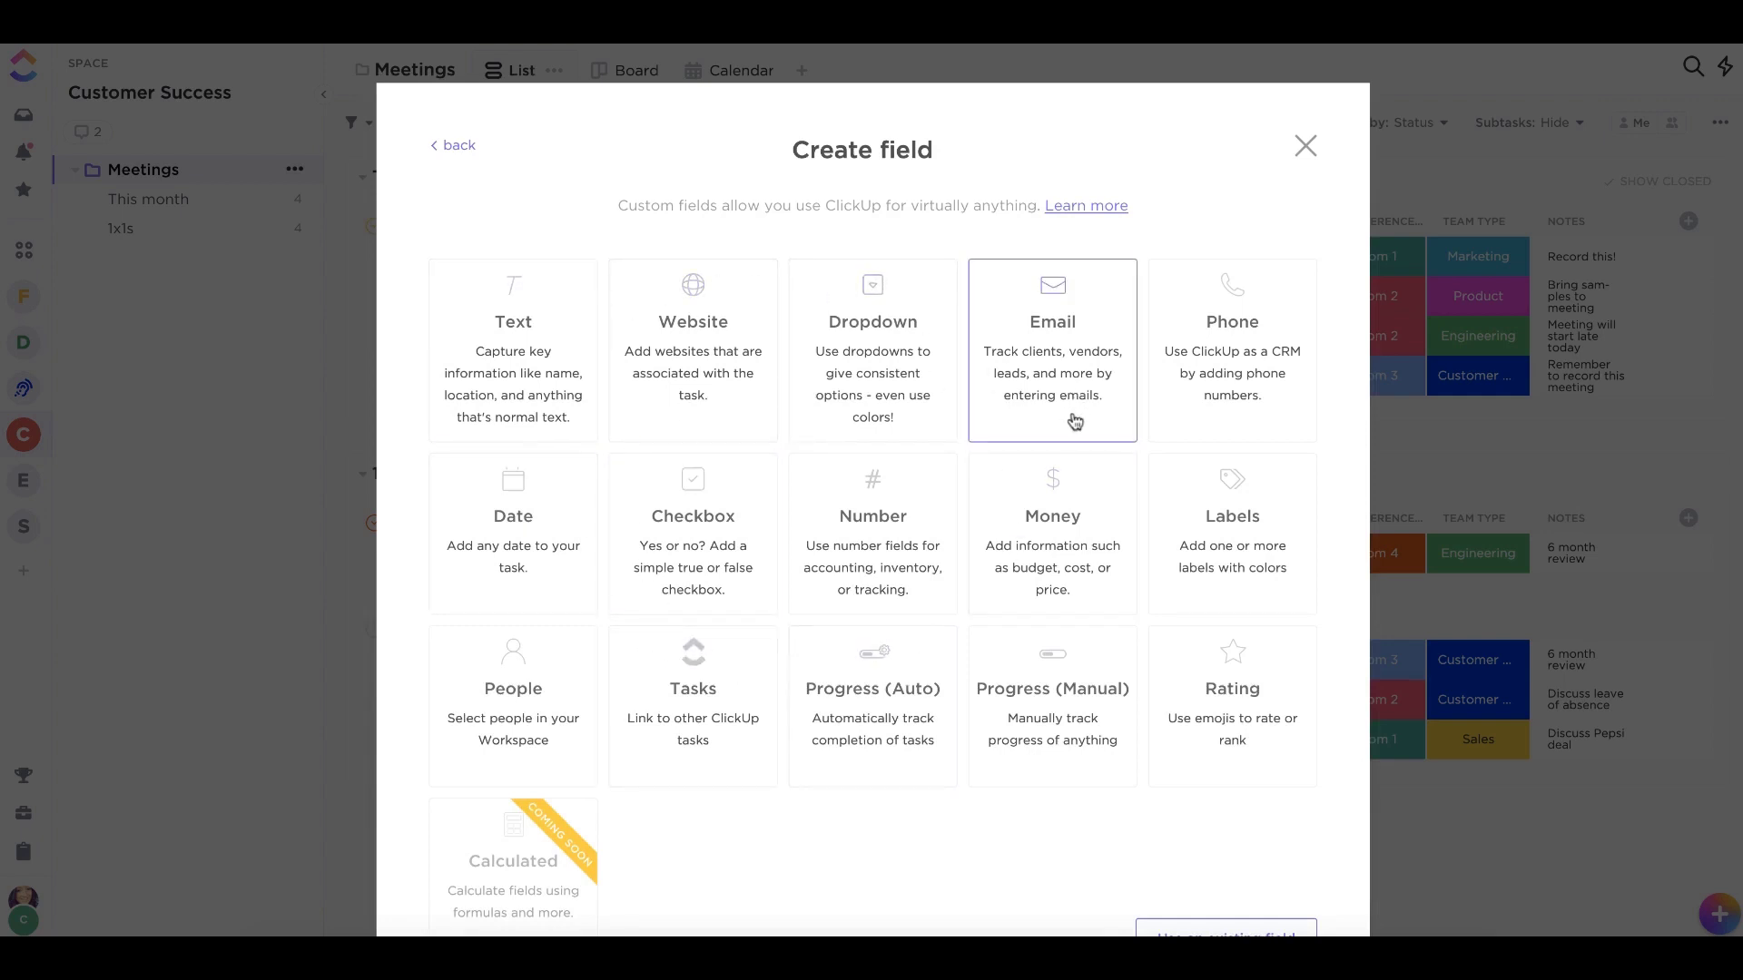
{"action": "left_click", "coordinate": [1056, 495]}
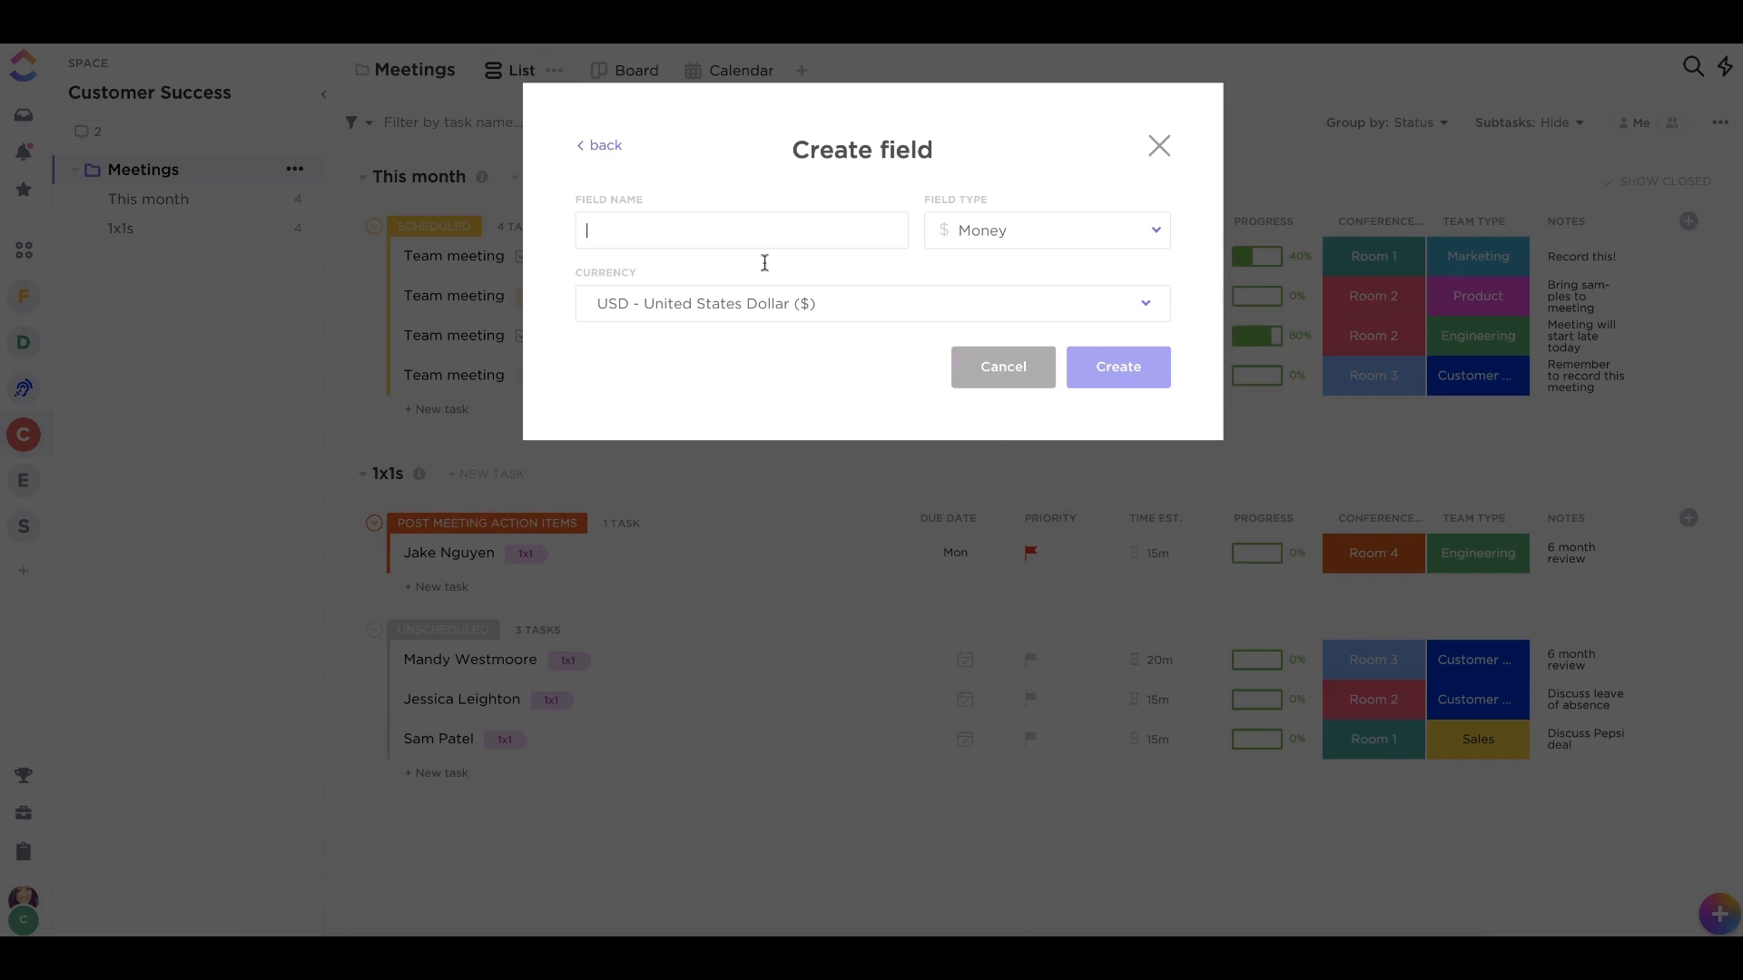
{"action": "left_click", "coordinate": [596, 147]}
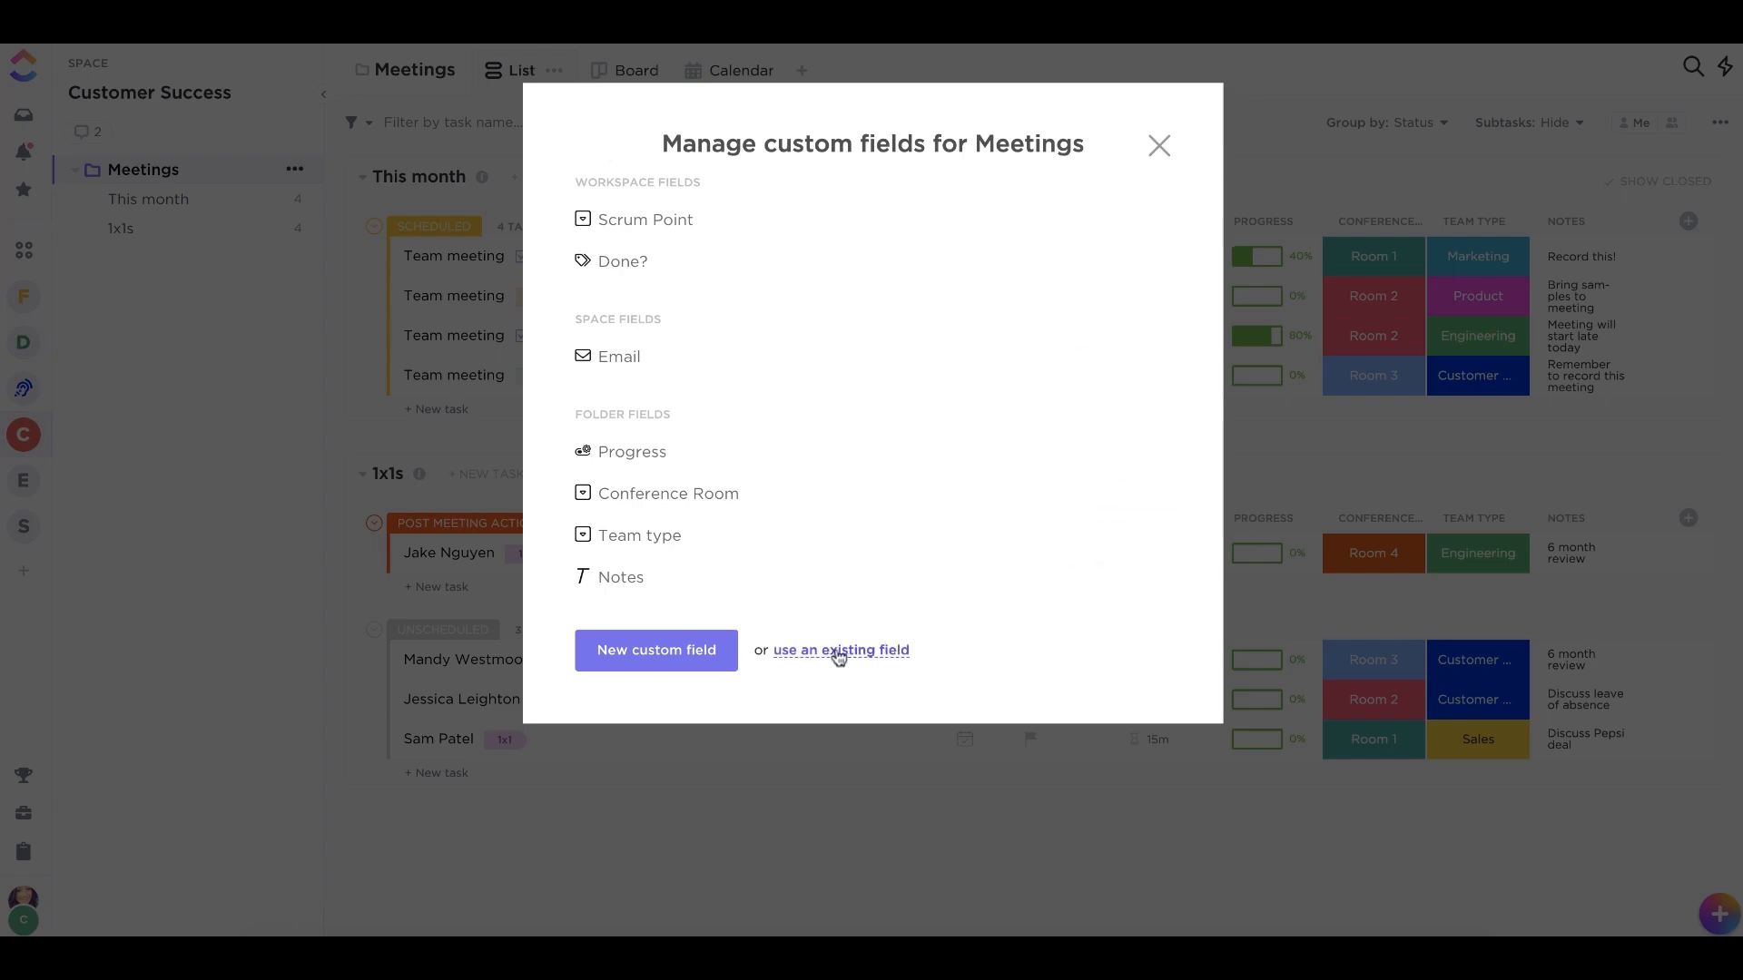
View the existing custom fields available for reuse in the Meetings folder and close the custom field manager.
{"action": "left_click", "coordinate": [864, 652]}
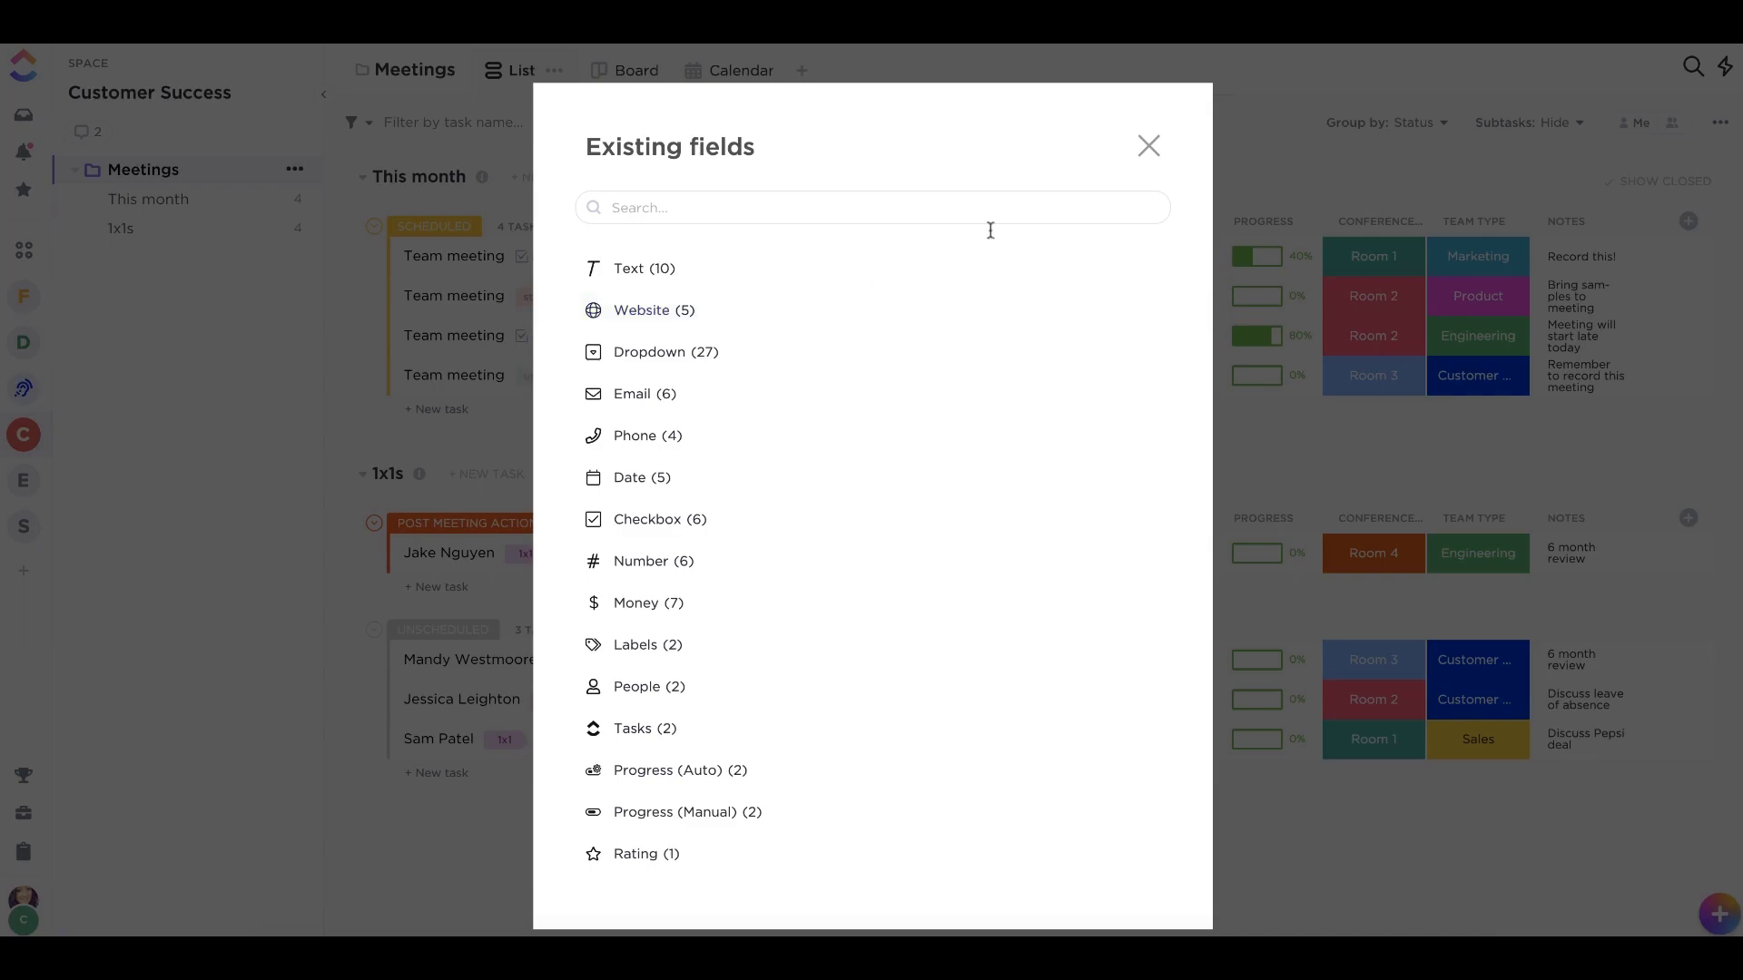
{"action": "left_click", "coordinate": [1149, 148]}
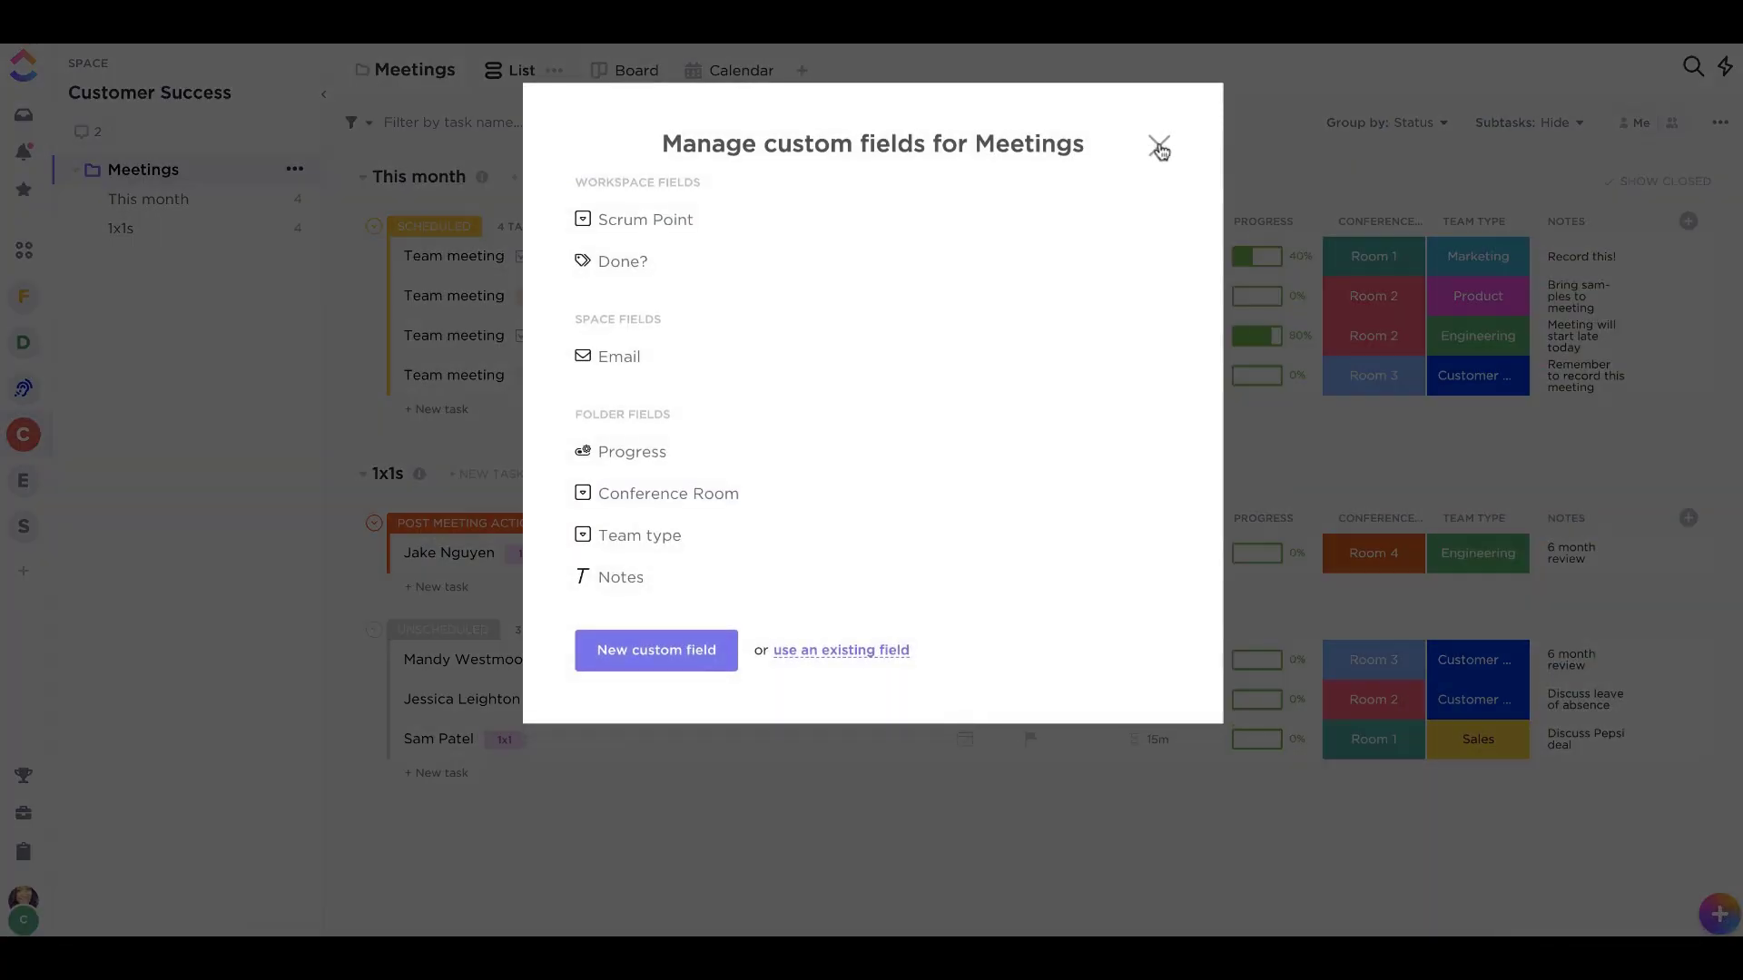
{"action": "left_click", "coordinate": [1155, 147]}
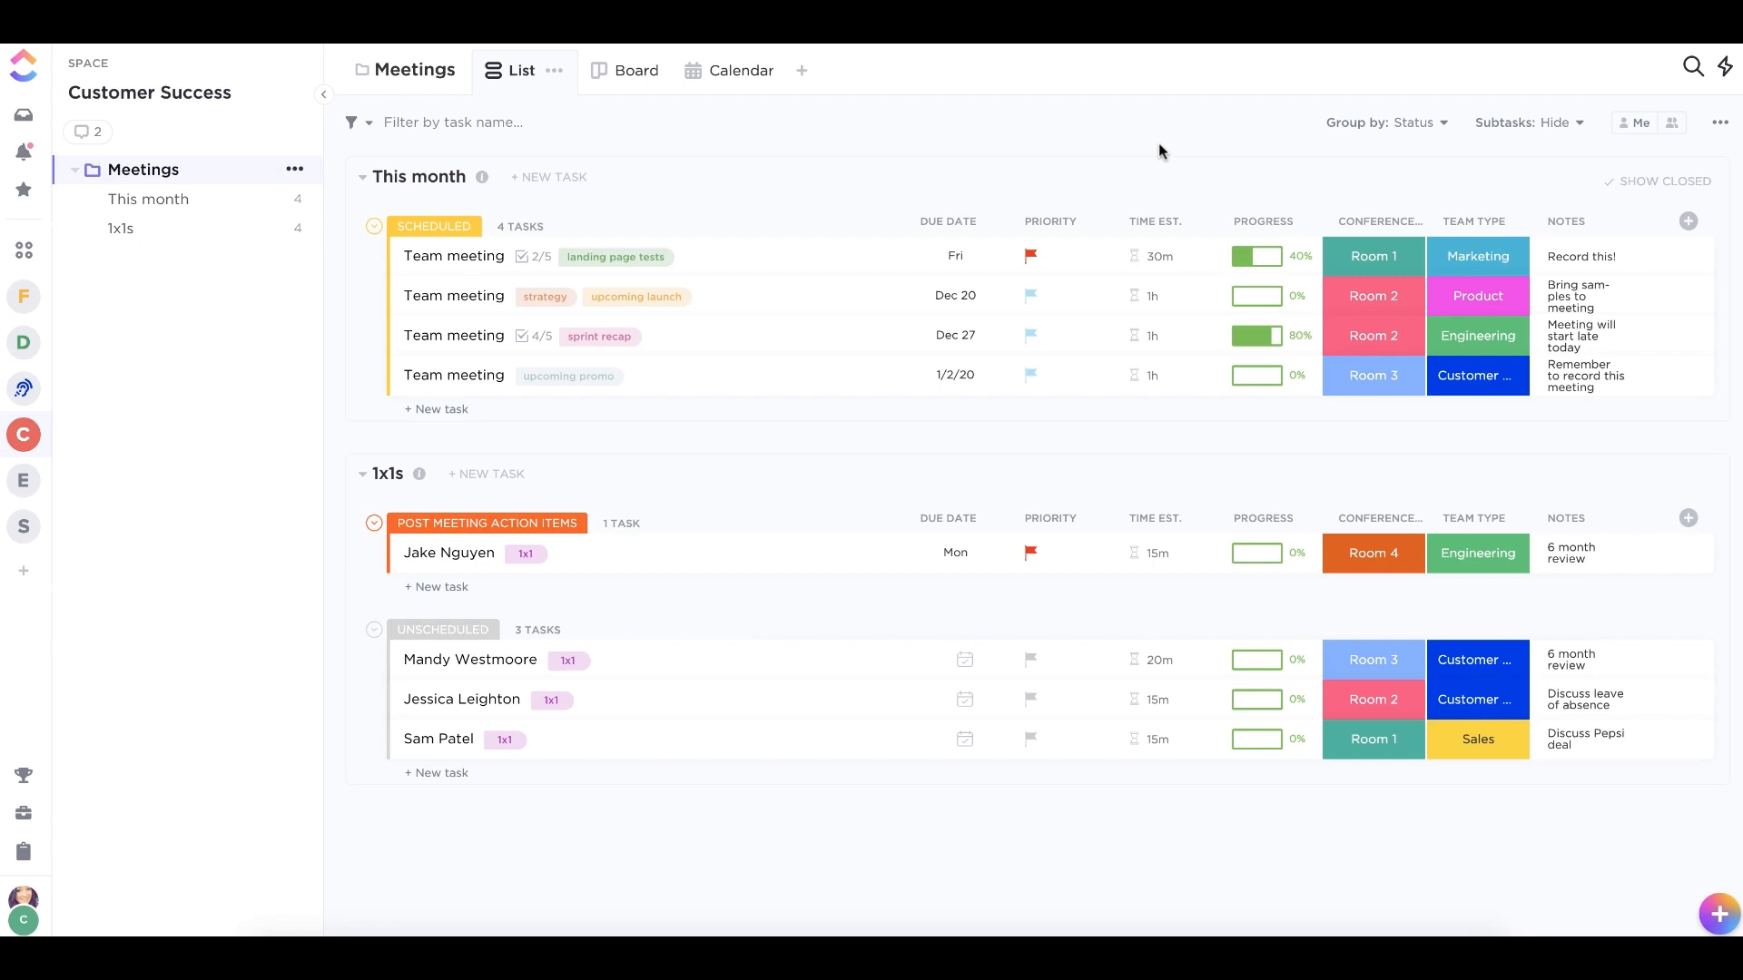
Add a Phone custom field named "Client Phone" as a column in the Meetings list.
{"action": "left_click", "coordinate": [1688, 221]}
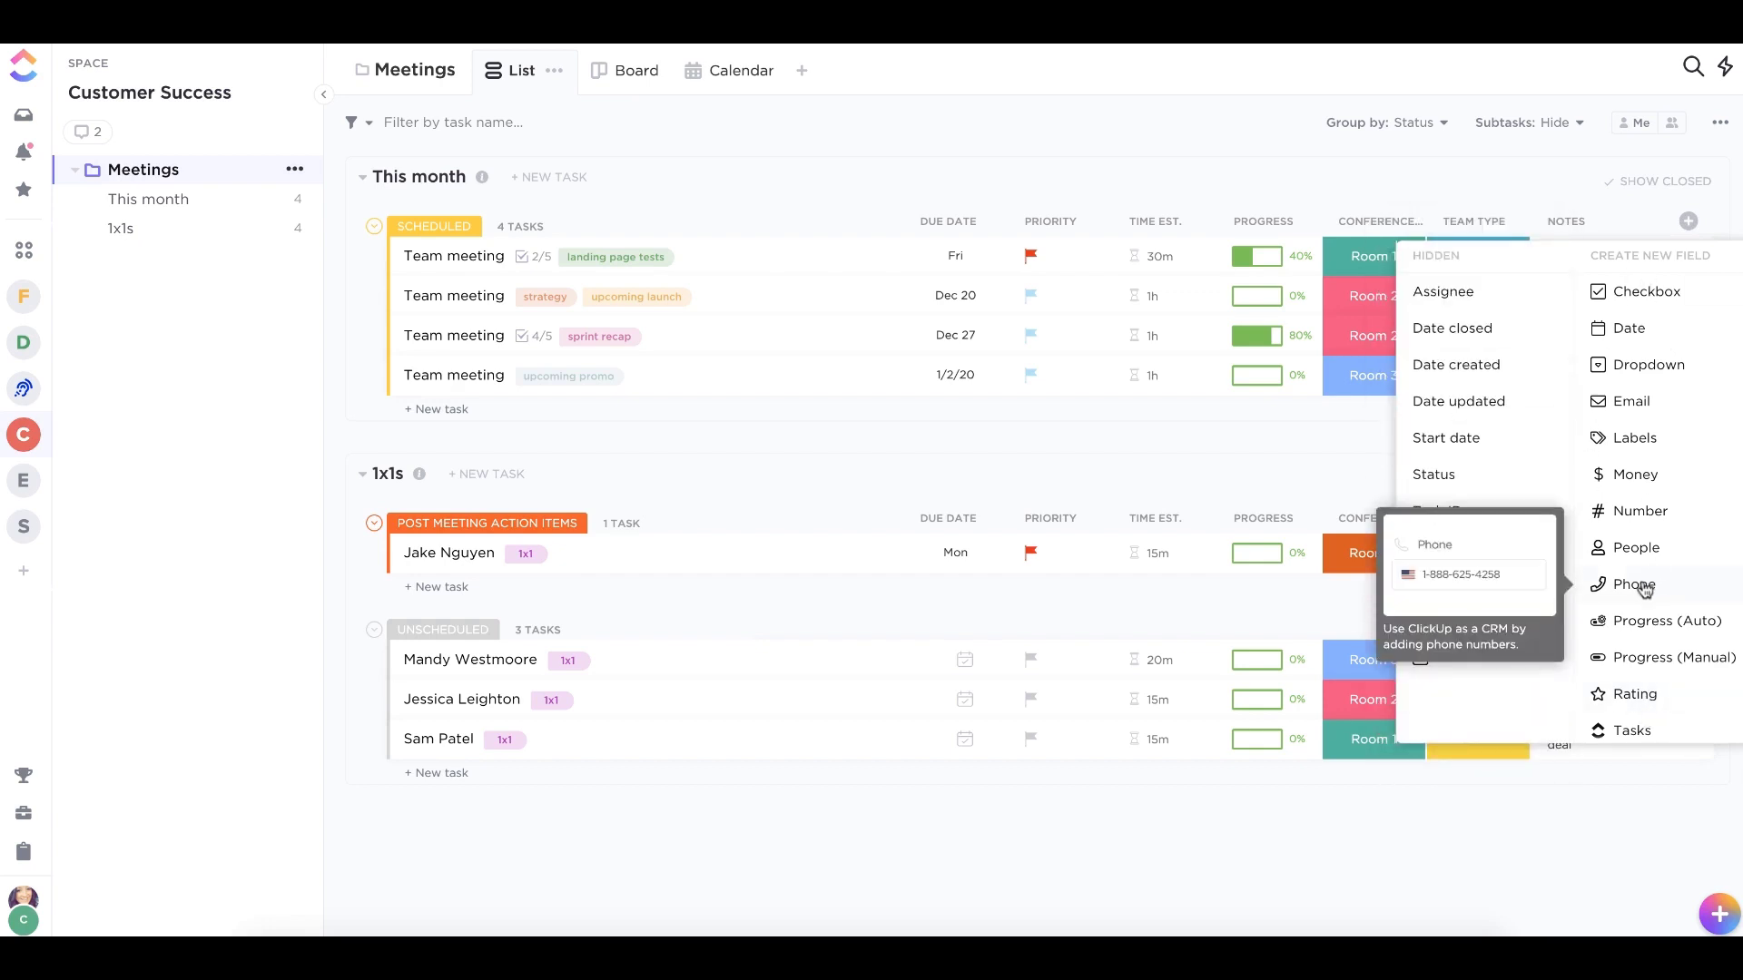
{"action": "left_click", "coordinate": [1645, 586]}
{"action": "type", "text": "Client Phone"}
{"action": "left_click", "coordinate": [1682, 441]}
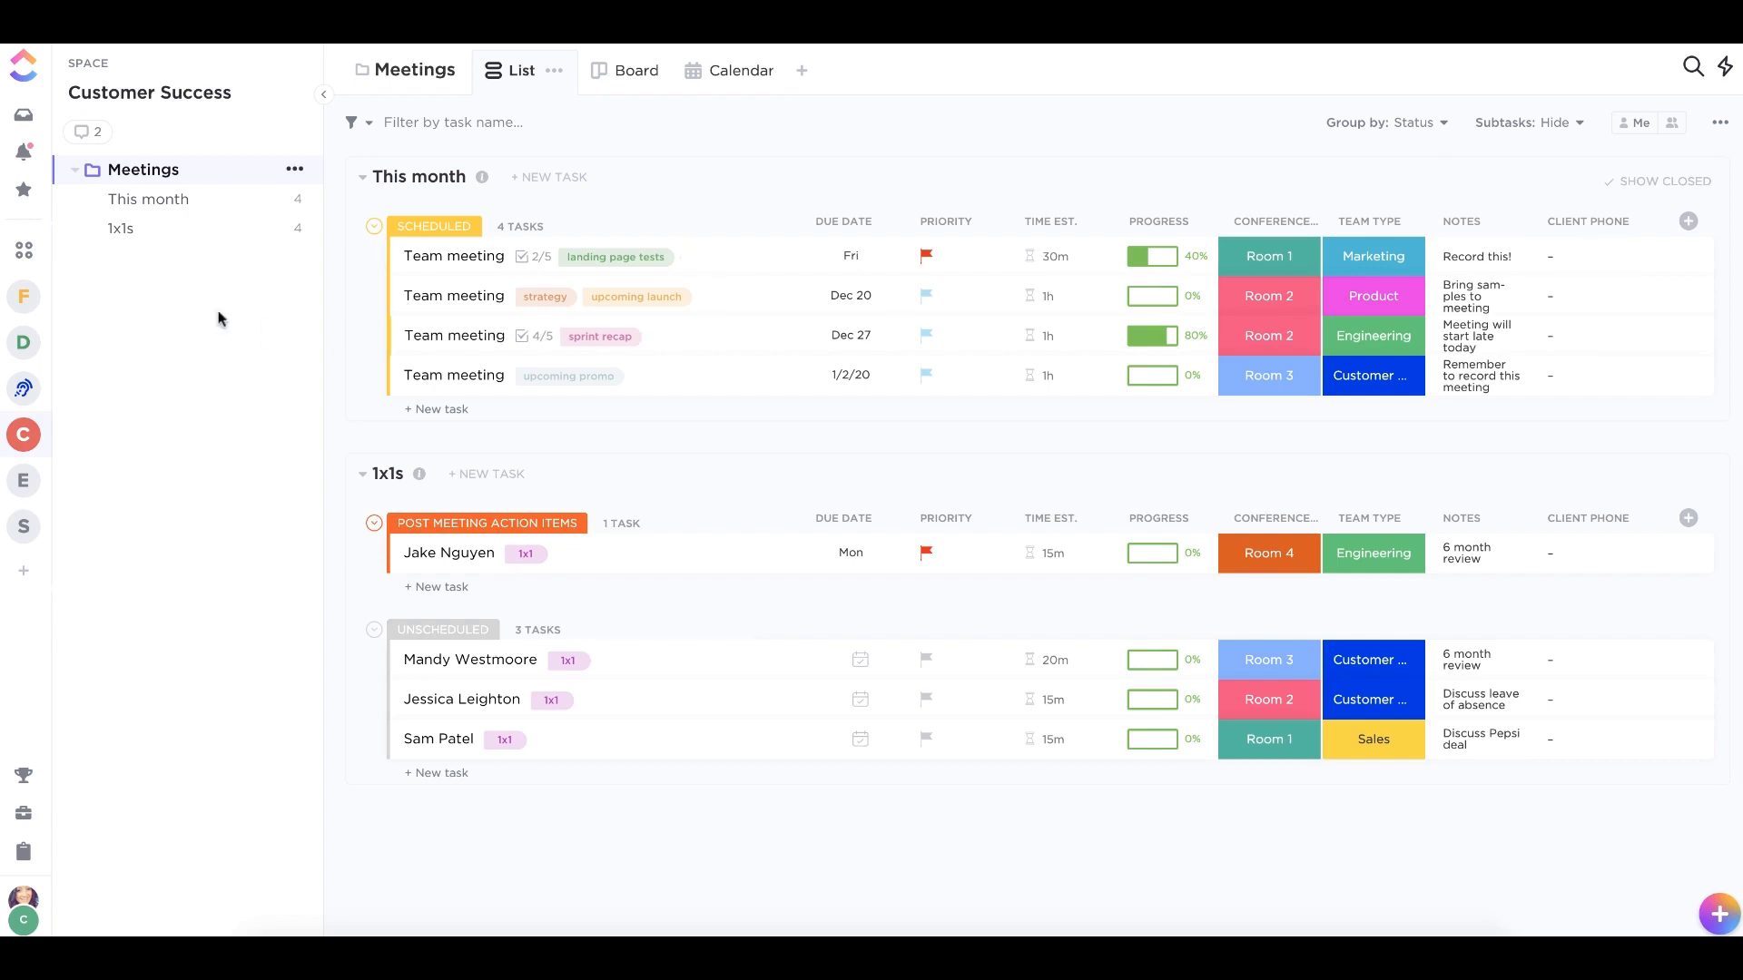
Switch to the Everything level and look at the field types that can be added as columns there.
{"action": "left_click", "coordinate": [26, 252]}
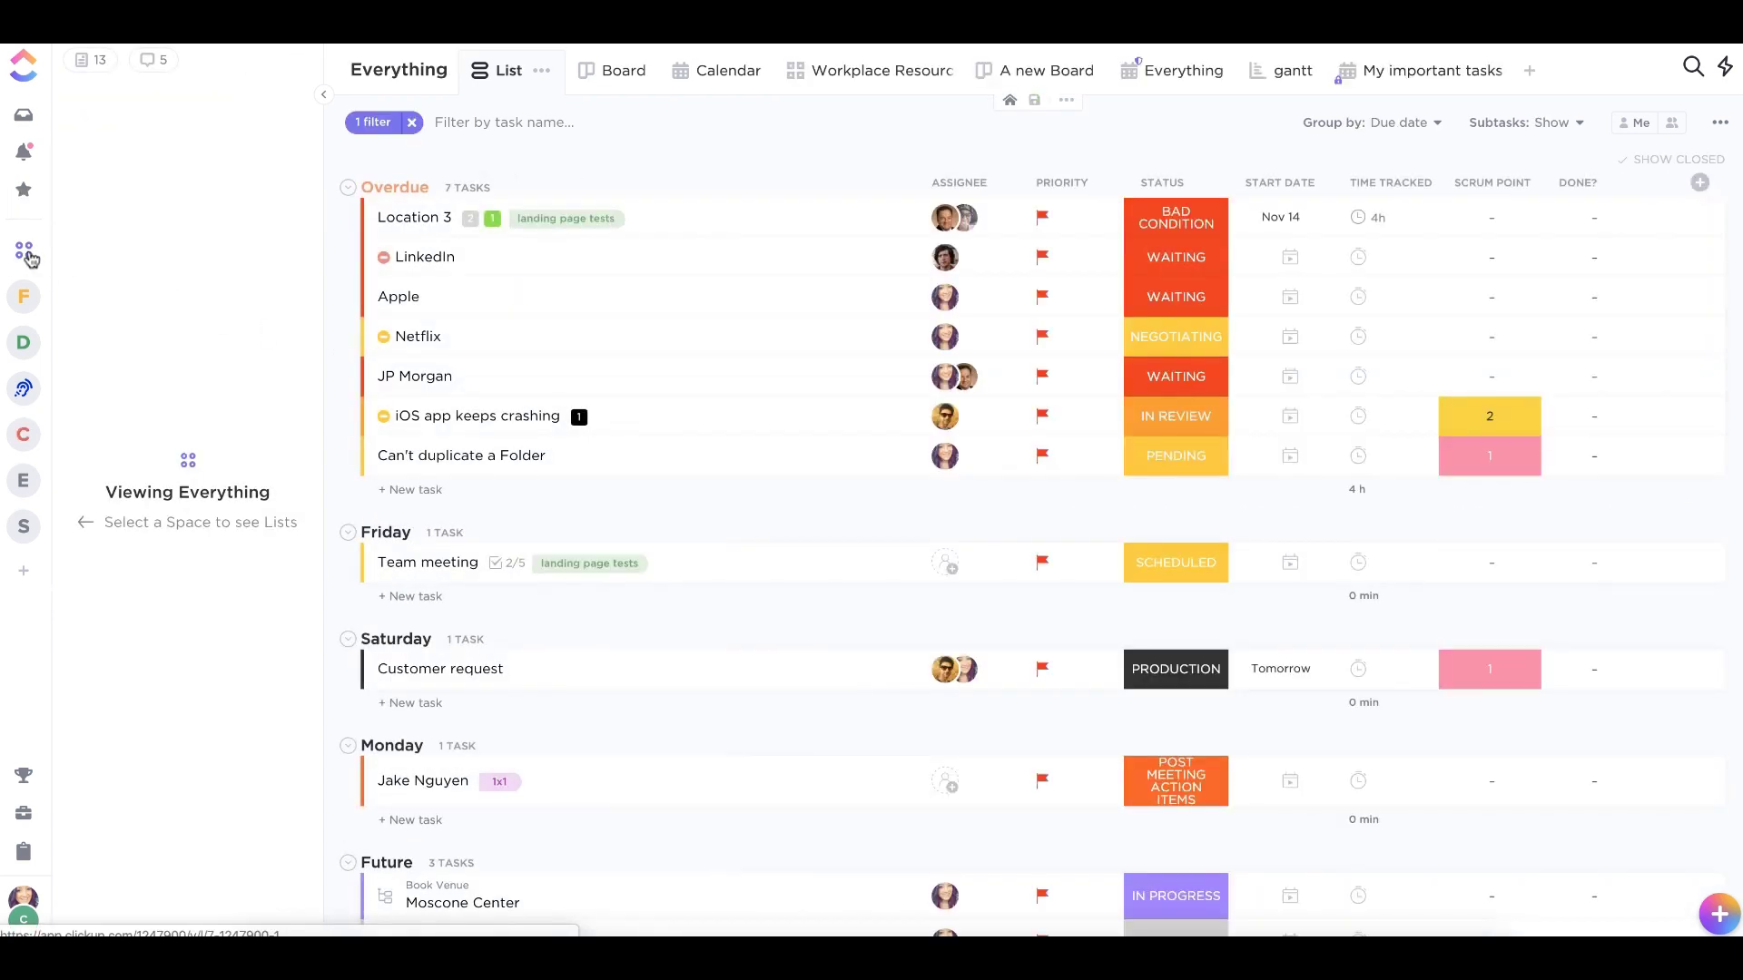
{"action": "left_click", "coordinate": [1699, 183]}
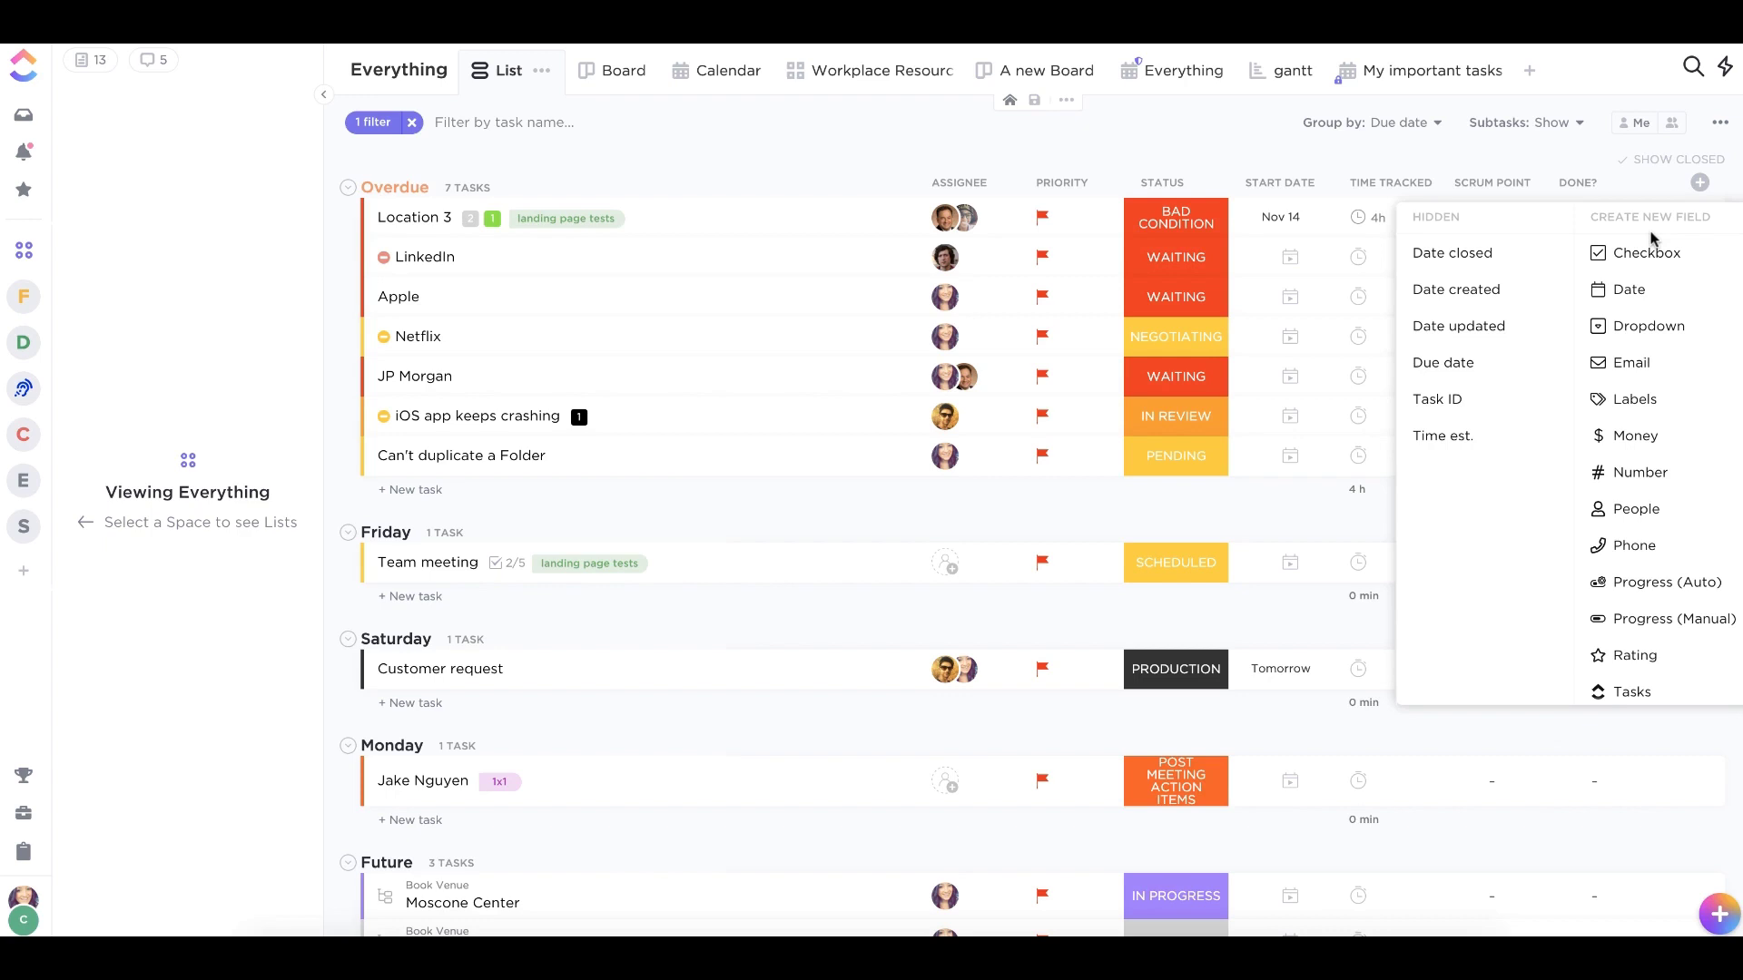
{"action": "left_click", "coordinate": [1576, 159]}
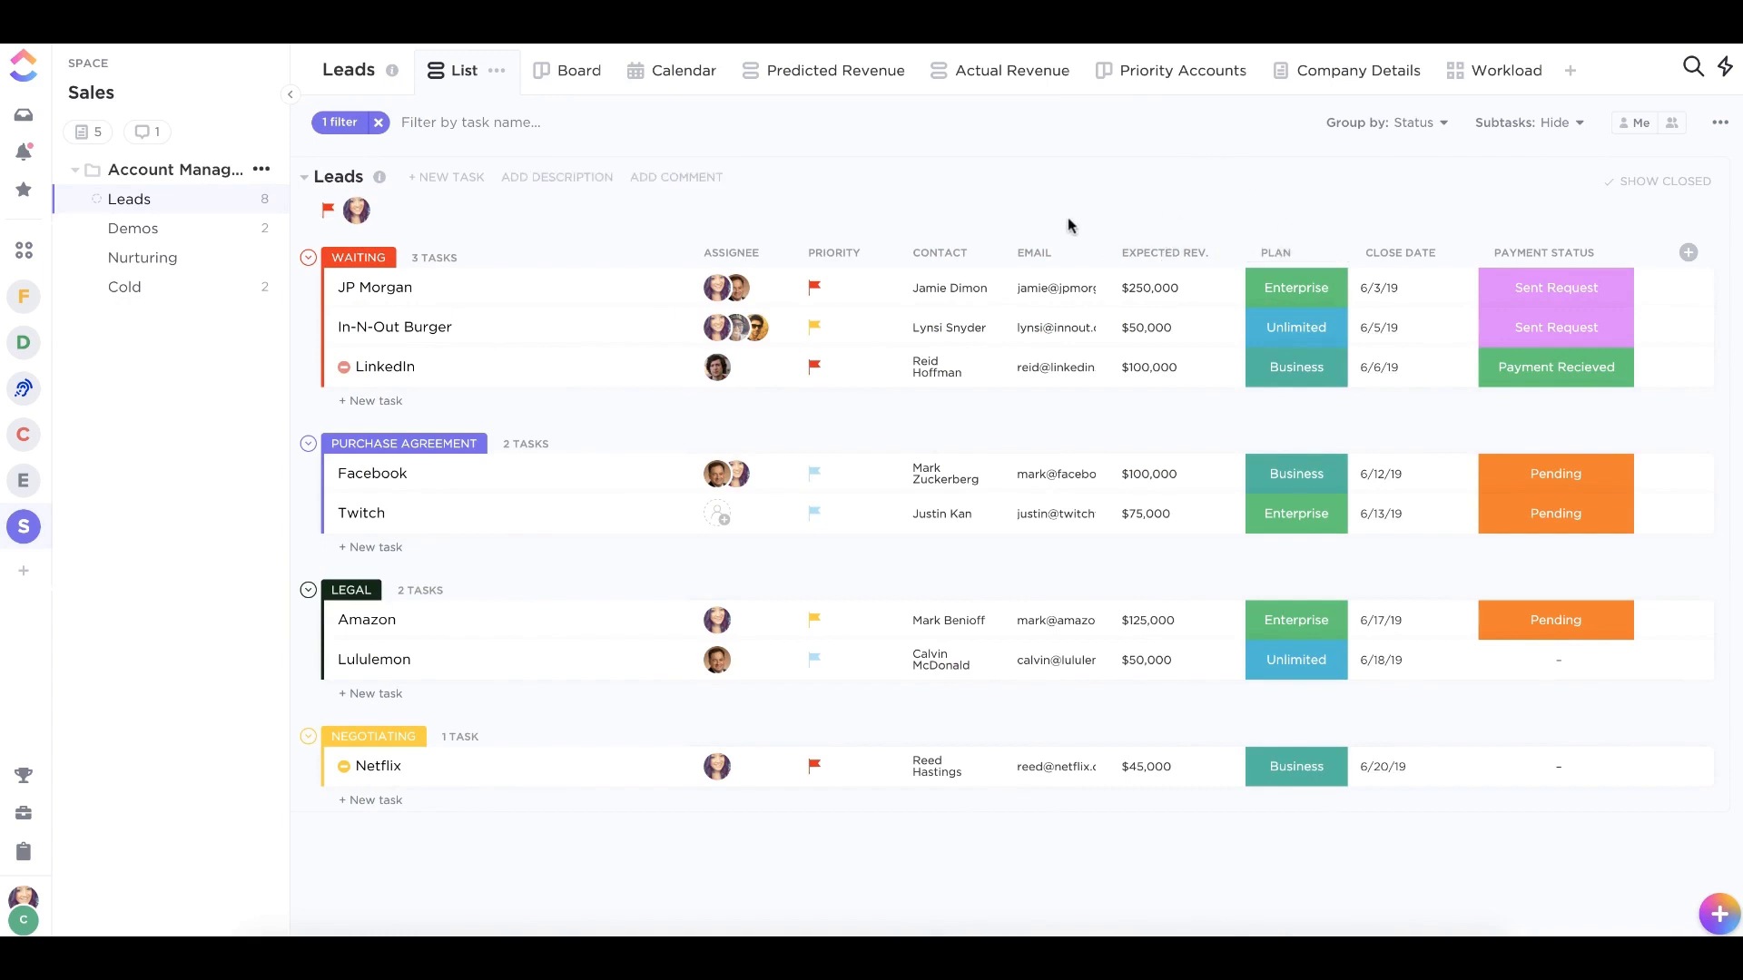
Hide the Email column in the Leads list and show it again from the hidden fields.
{"action": "left_click", "coordinate": [1032, 251]}
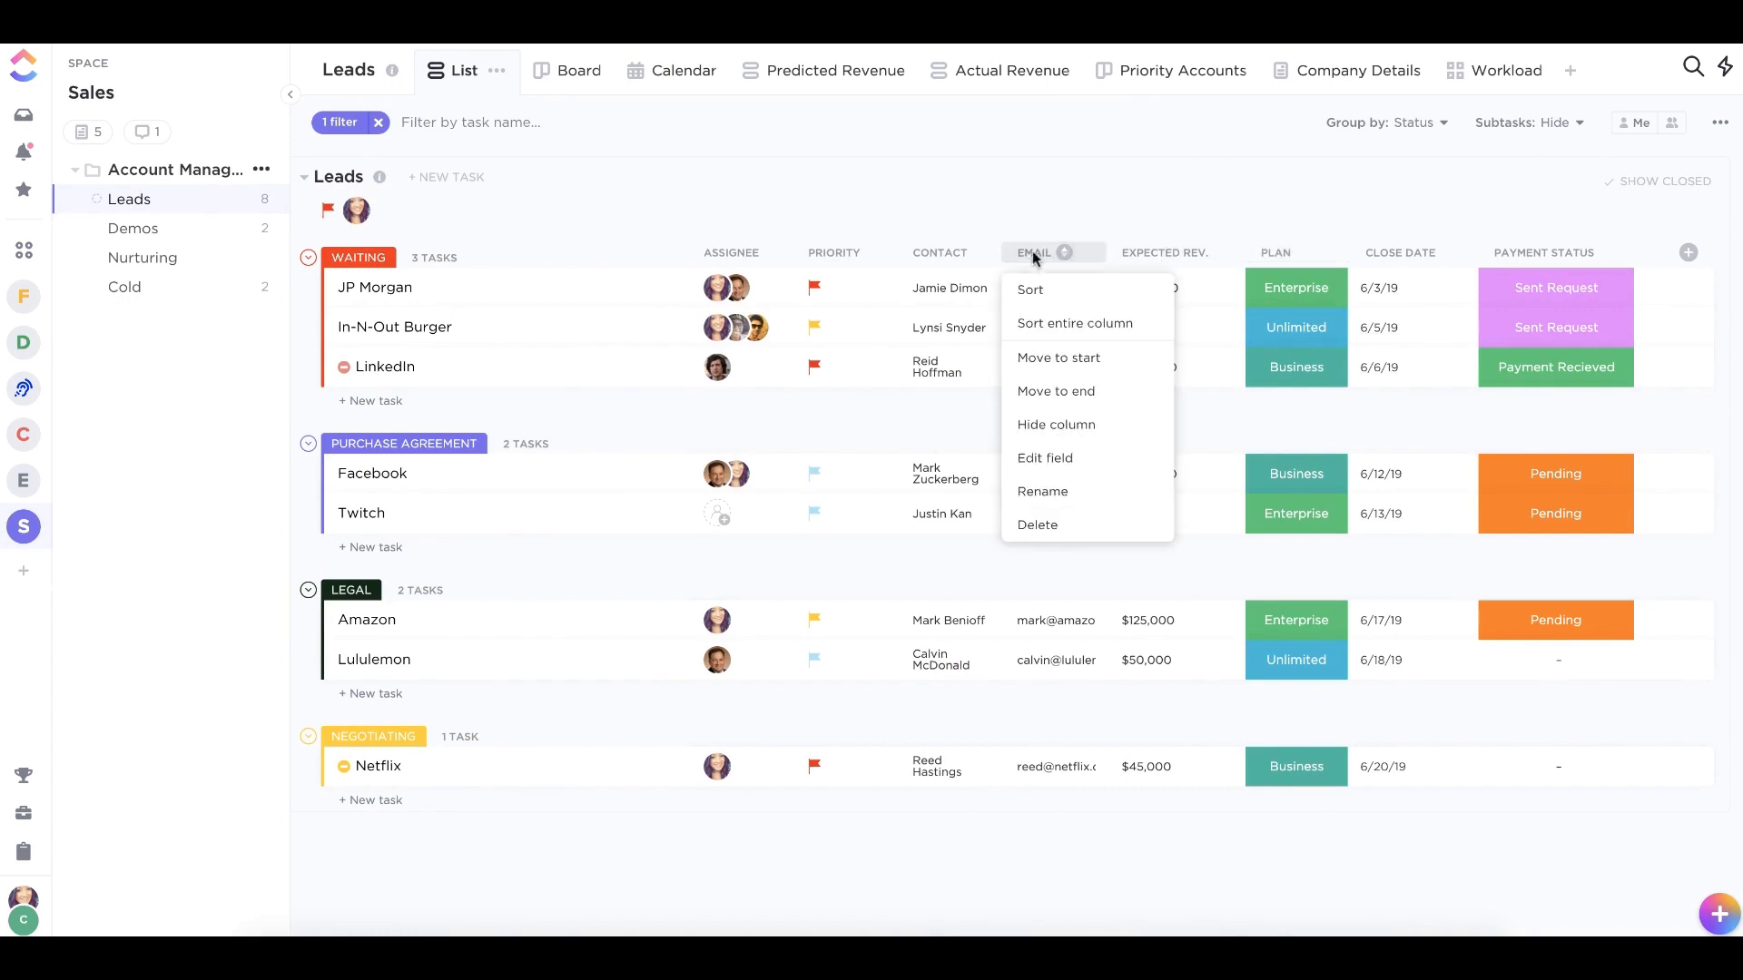
{"action": "left_click", "coordinate": [1051, 426]}
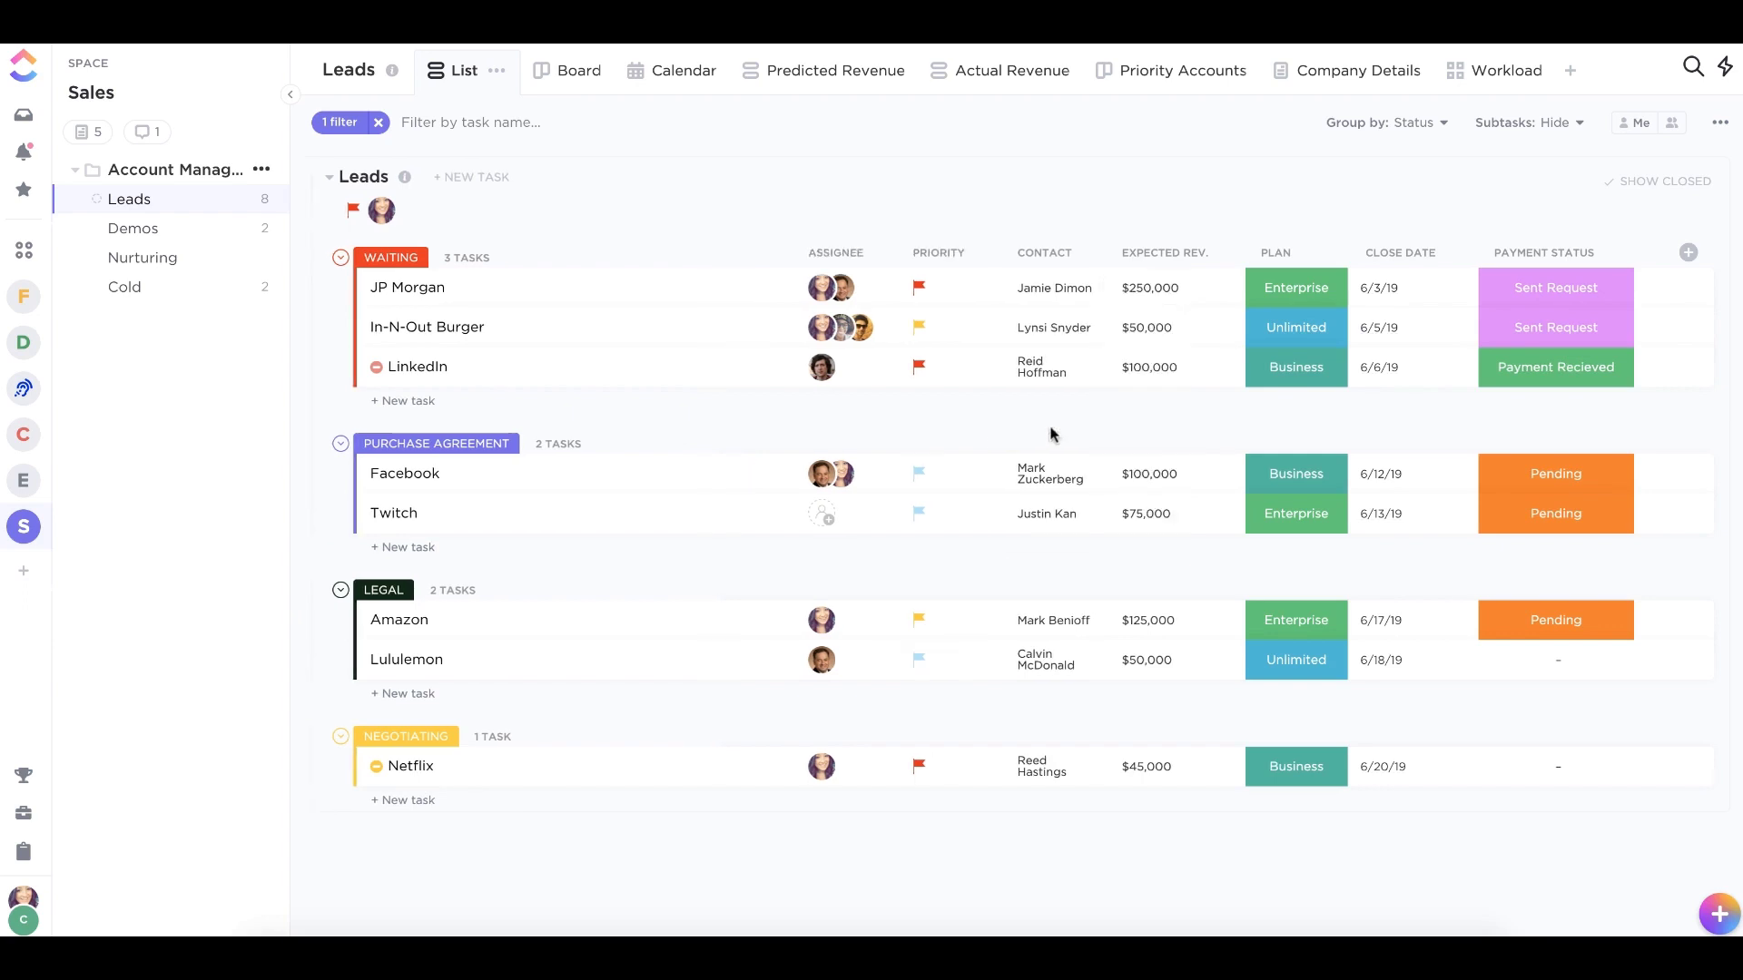
{"action": "left_click", "coordinate": [1688, 252]}
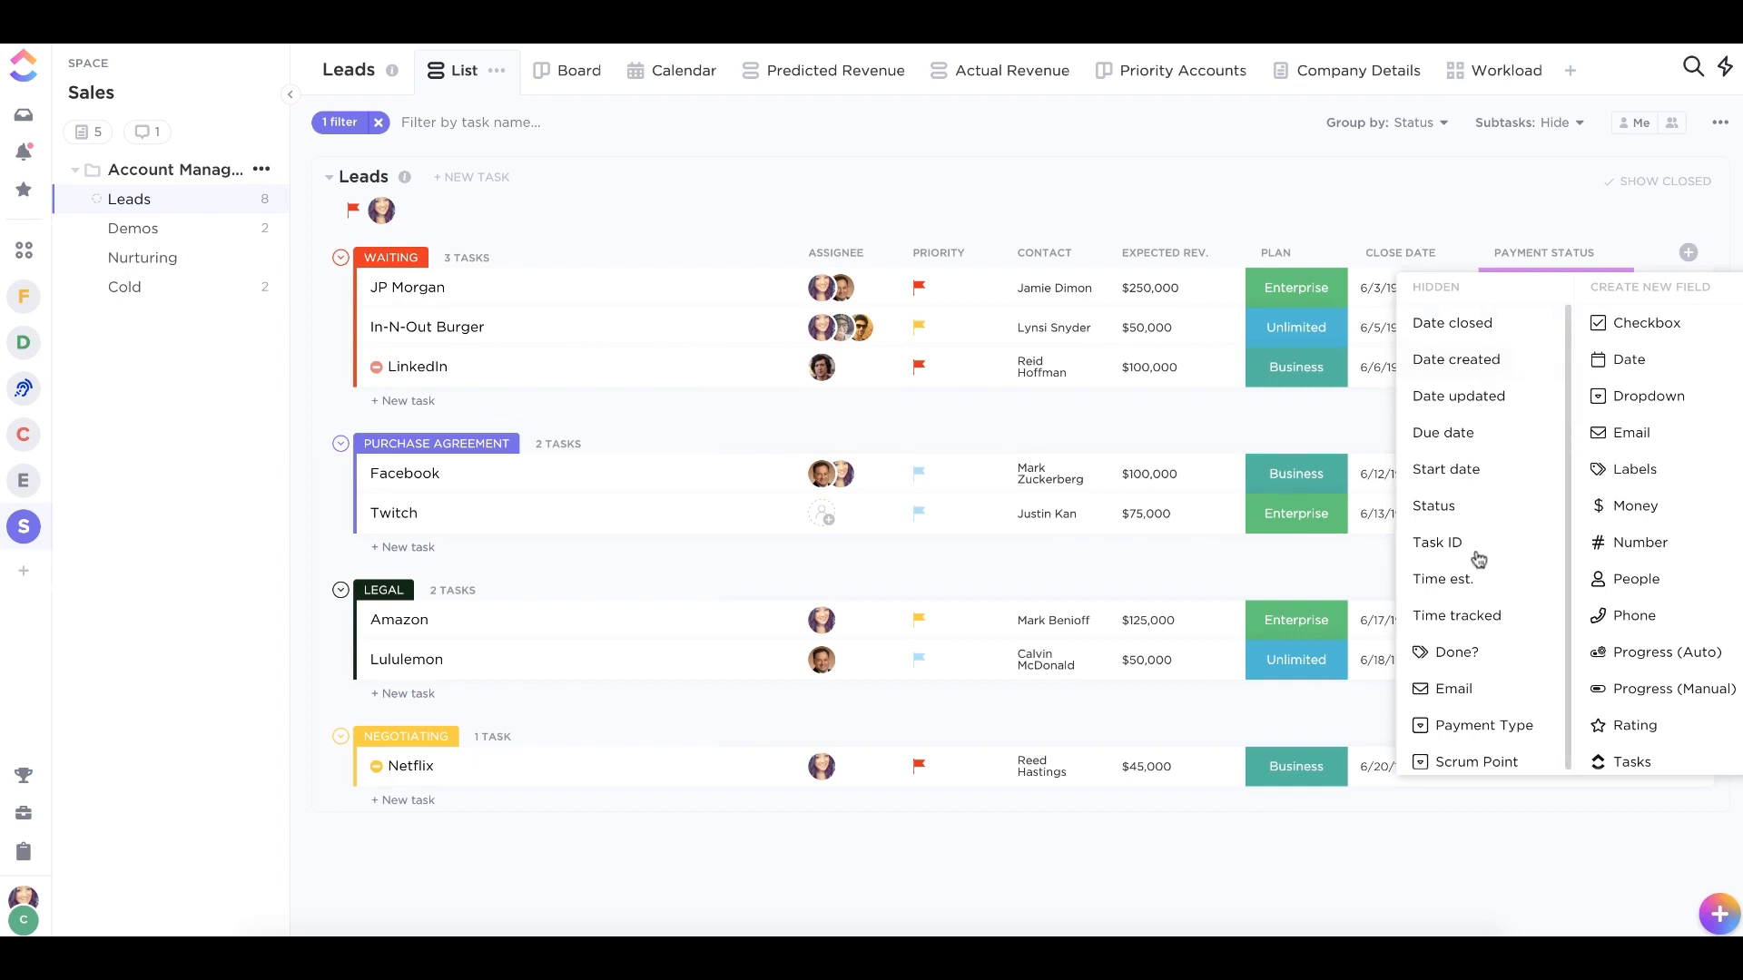
{"action": "left_click", "coordinate": [1466, 694]}
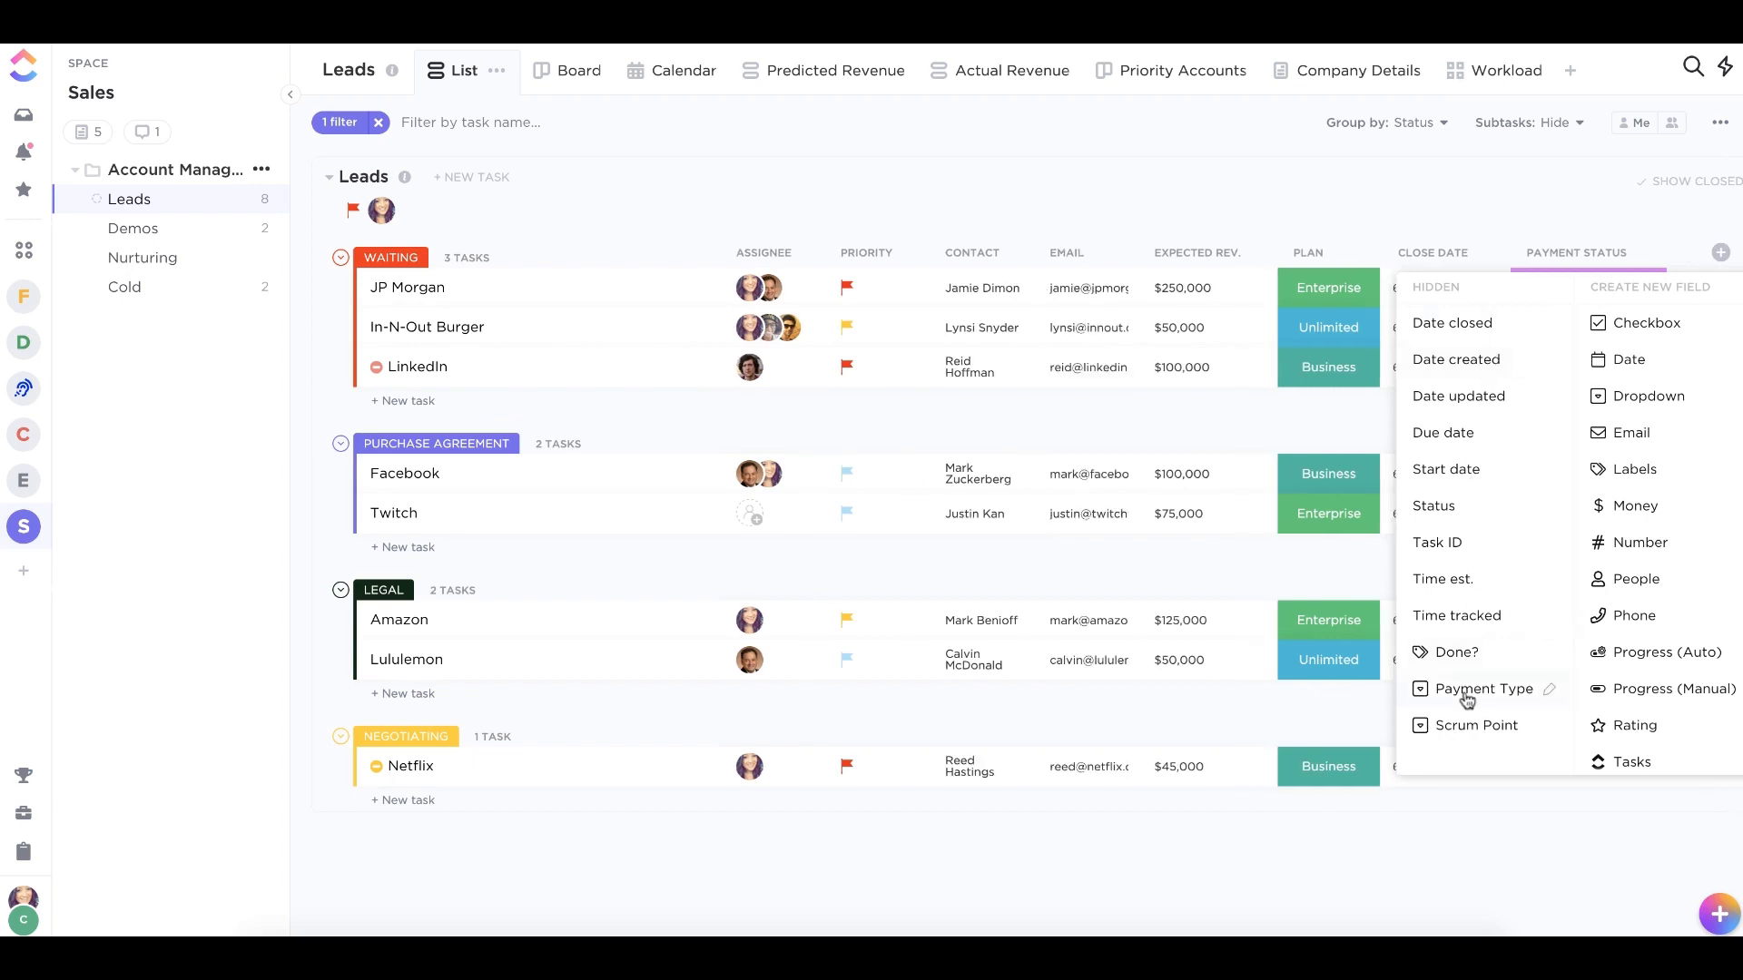
Move the Close Date column in the Leads list between Email and Expected Rev.
{"action": "left_click", "coordinate": [1458, 208]}
{"action": "left_click_drag", "start_coordinate": [1443, 258], "coordinate": [1164, 262]}
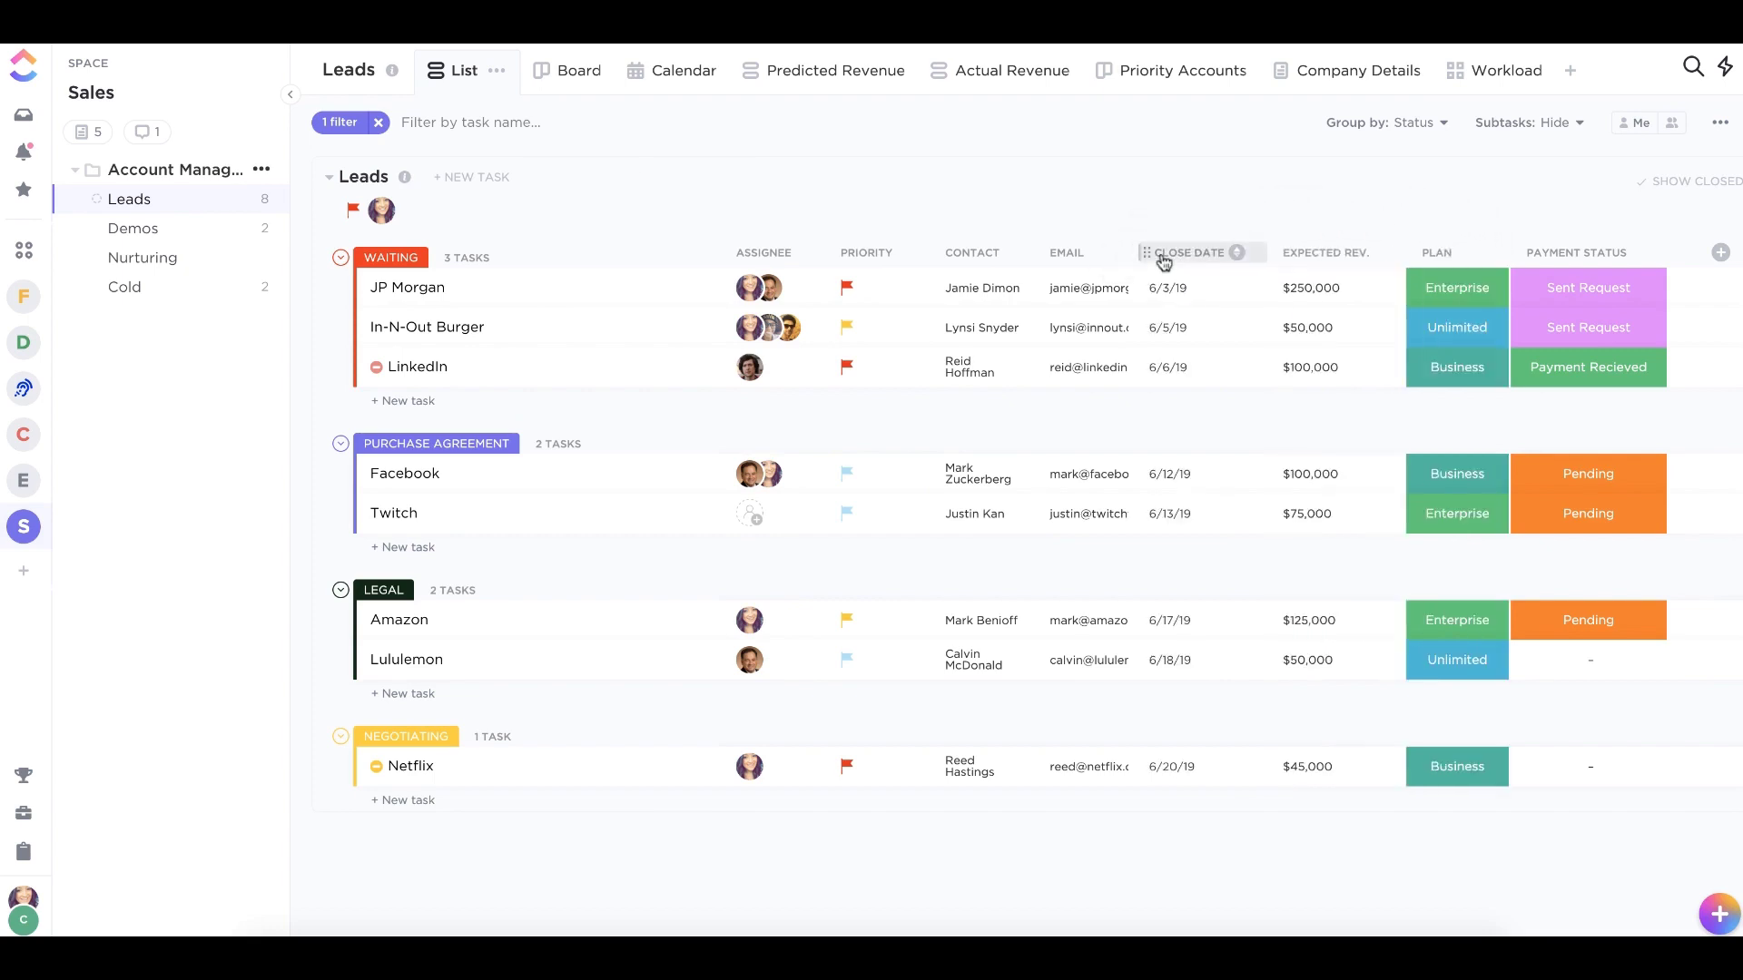
Sort the Leads tasks in ascending order of Expected Rev., first within each status group and finally across the entire column.
{"action": "left_click", "coordinate": [1322, 254]}
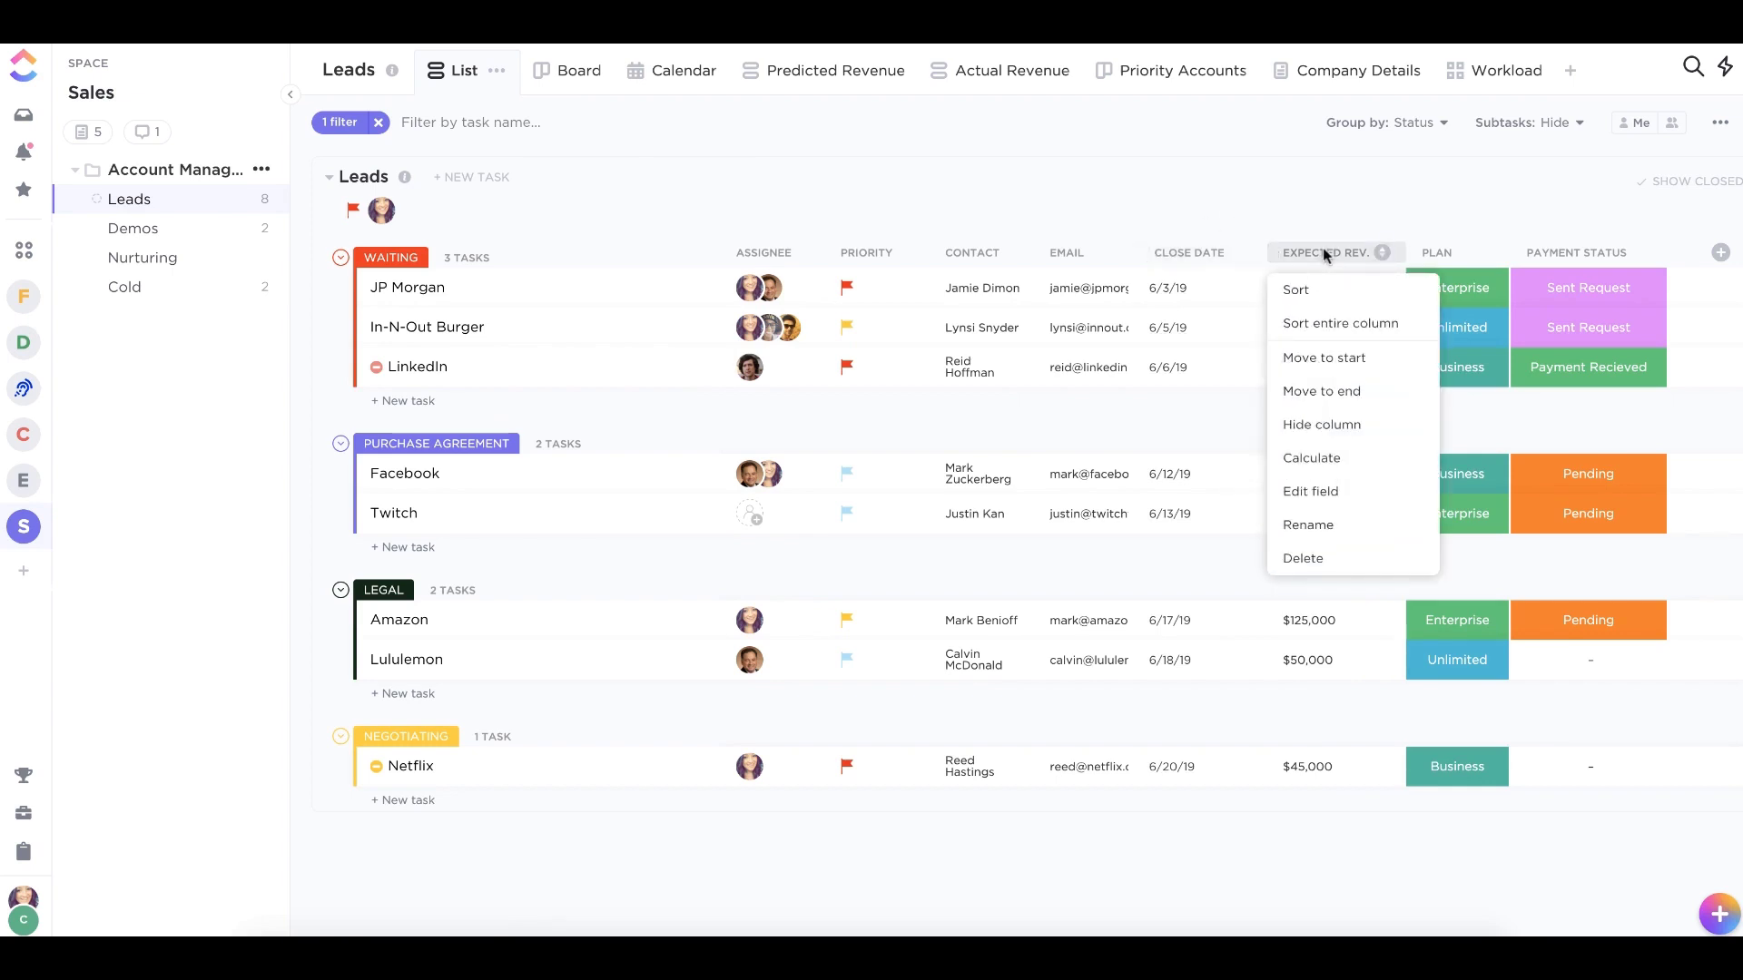
{"action": "left_click", "coordinate": [1312, 290]}
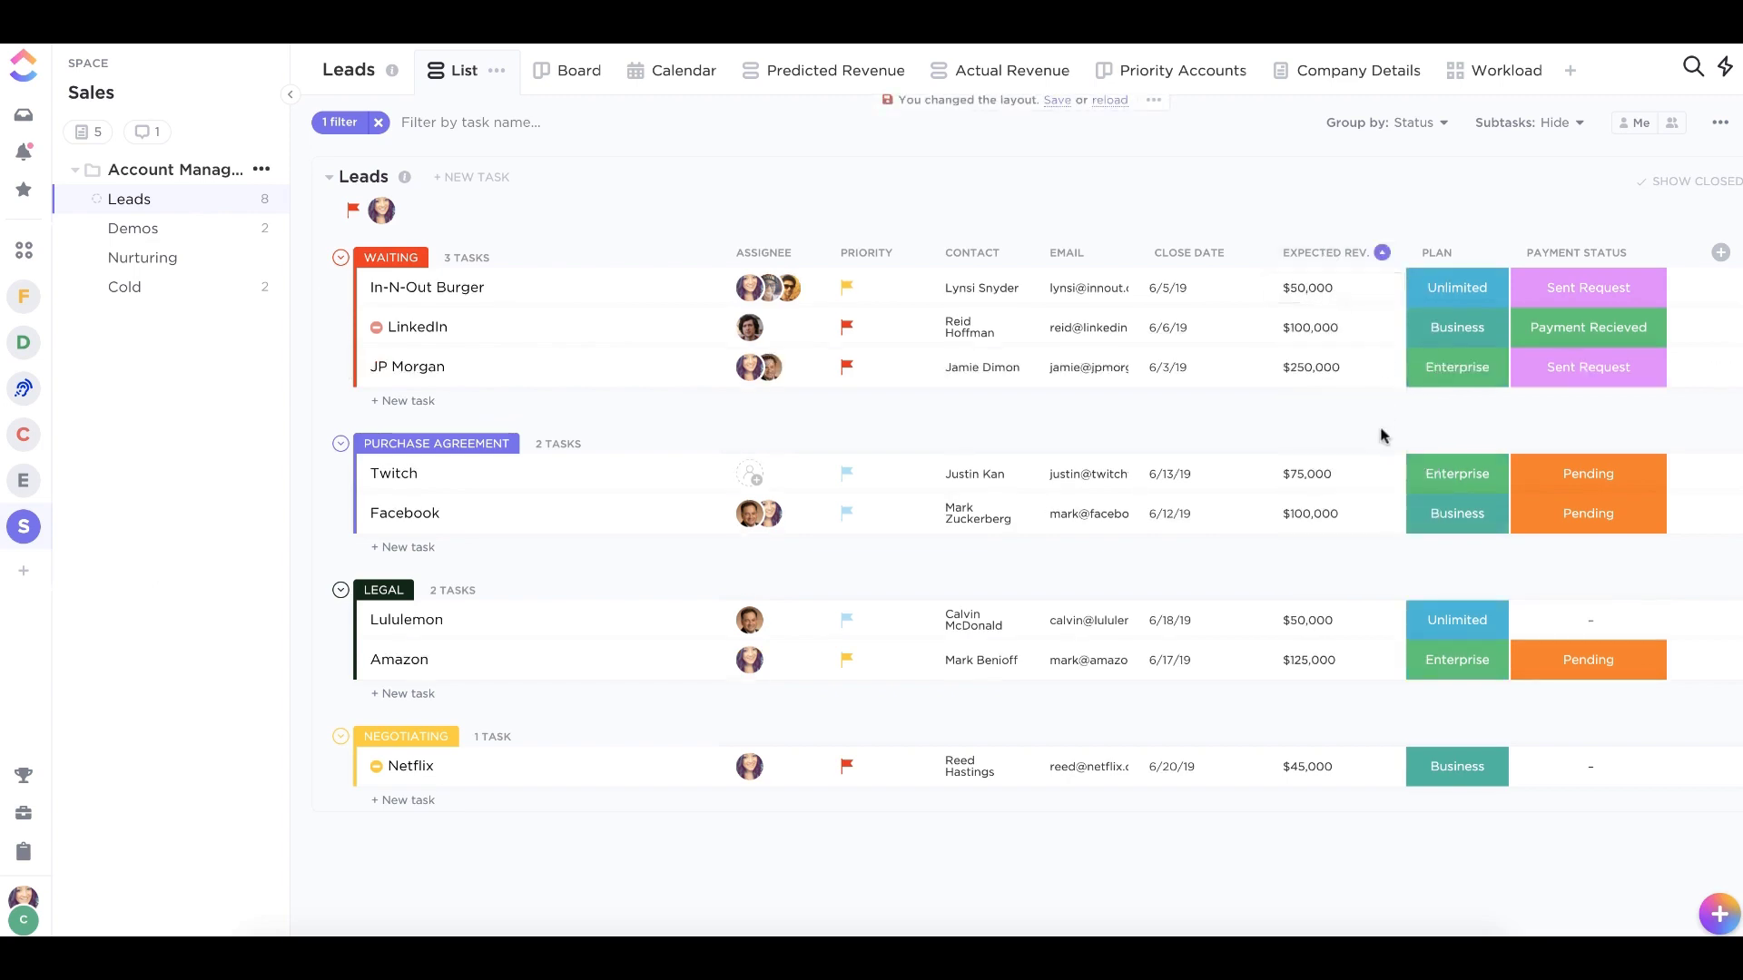
{"action": "left_click", "coordinate": [1349, 257]}
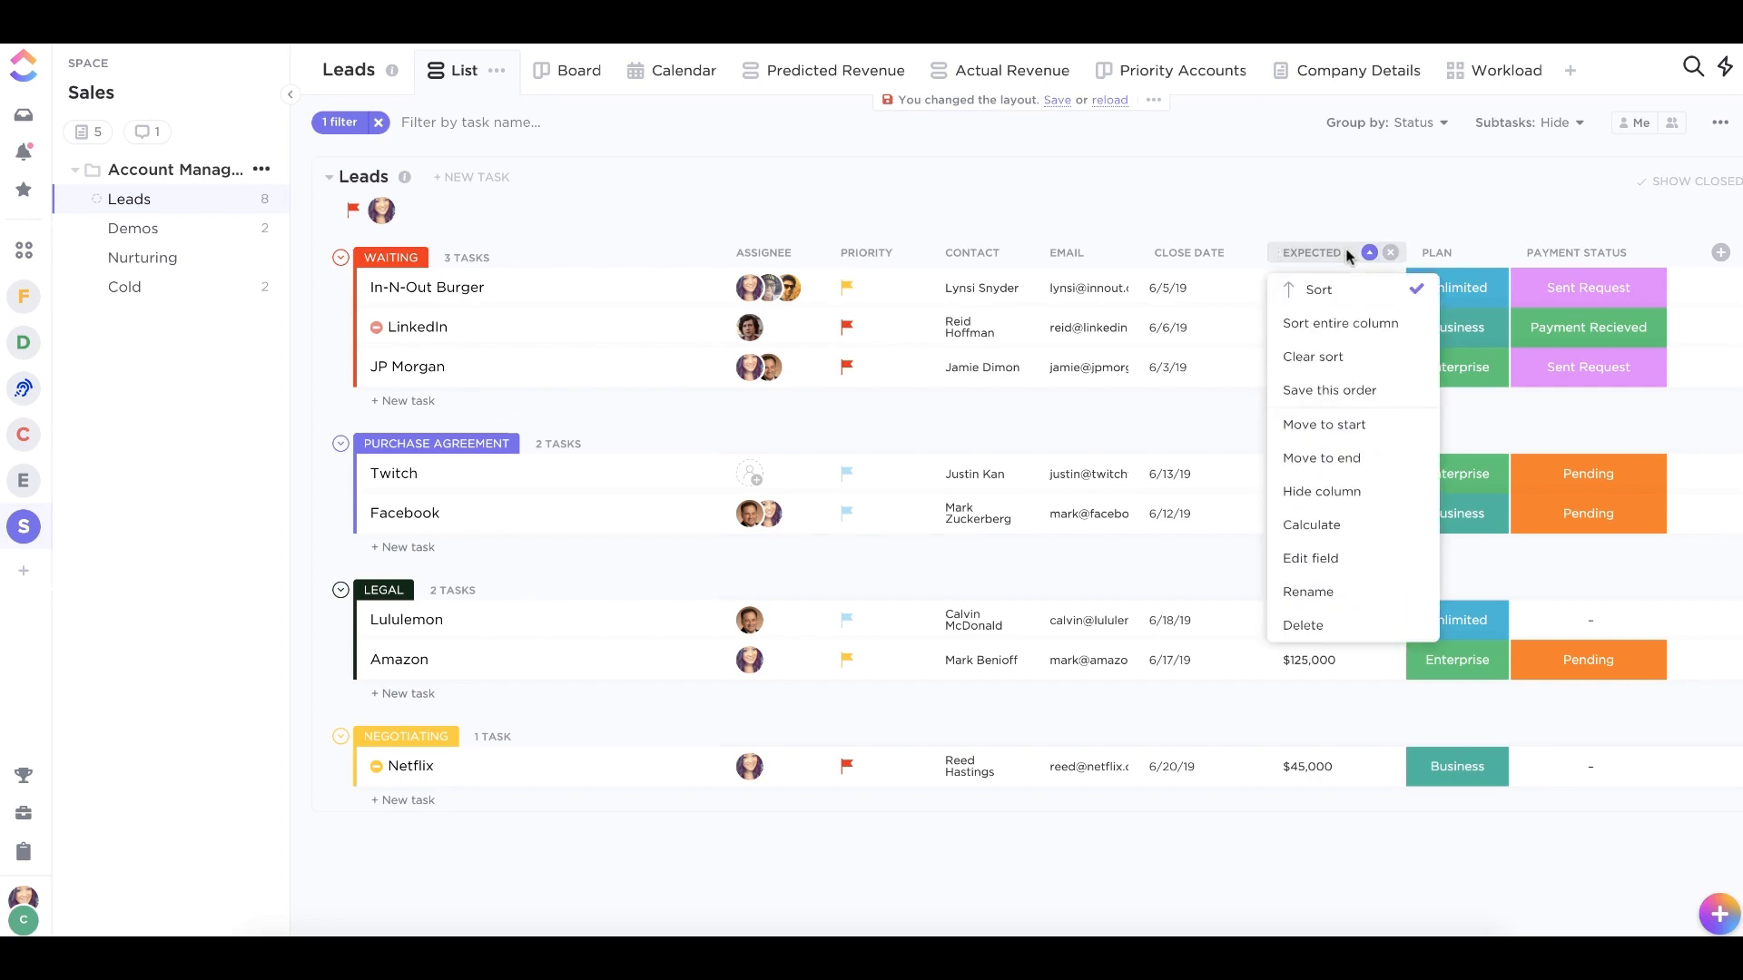
{"action": "left_click", "coordinate": [1359, 324]}
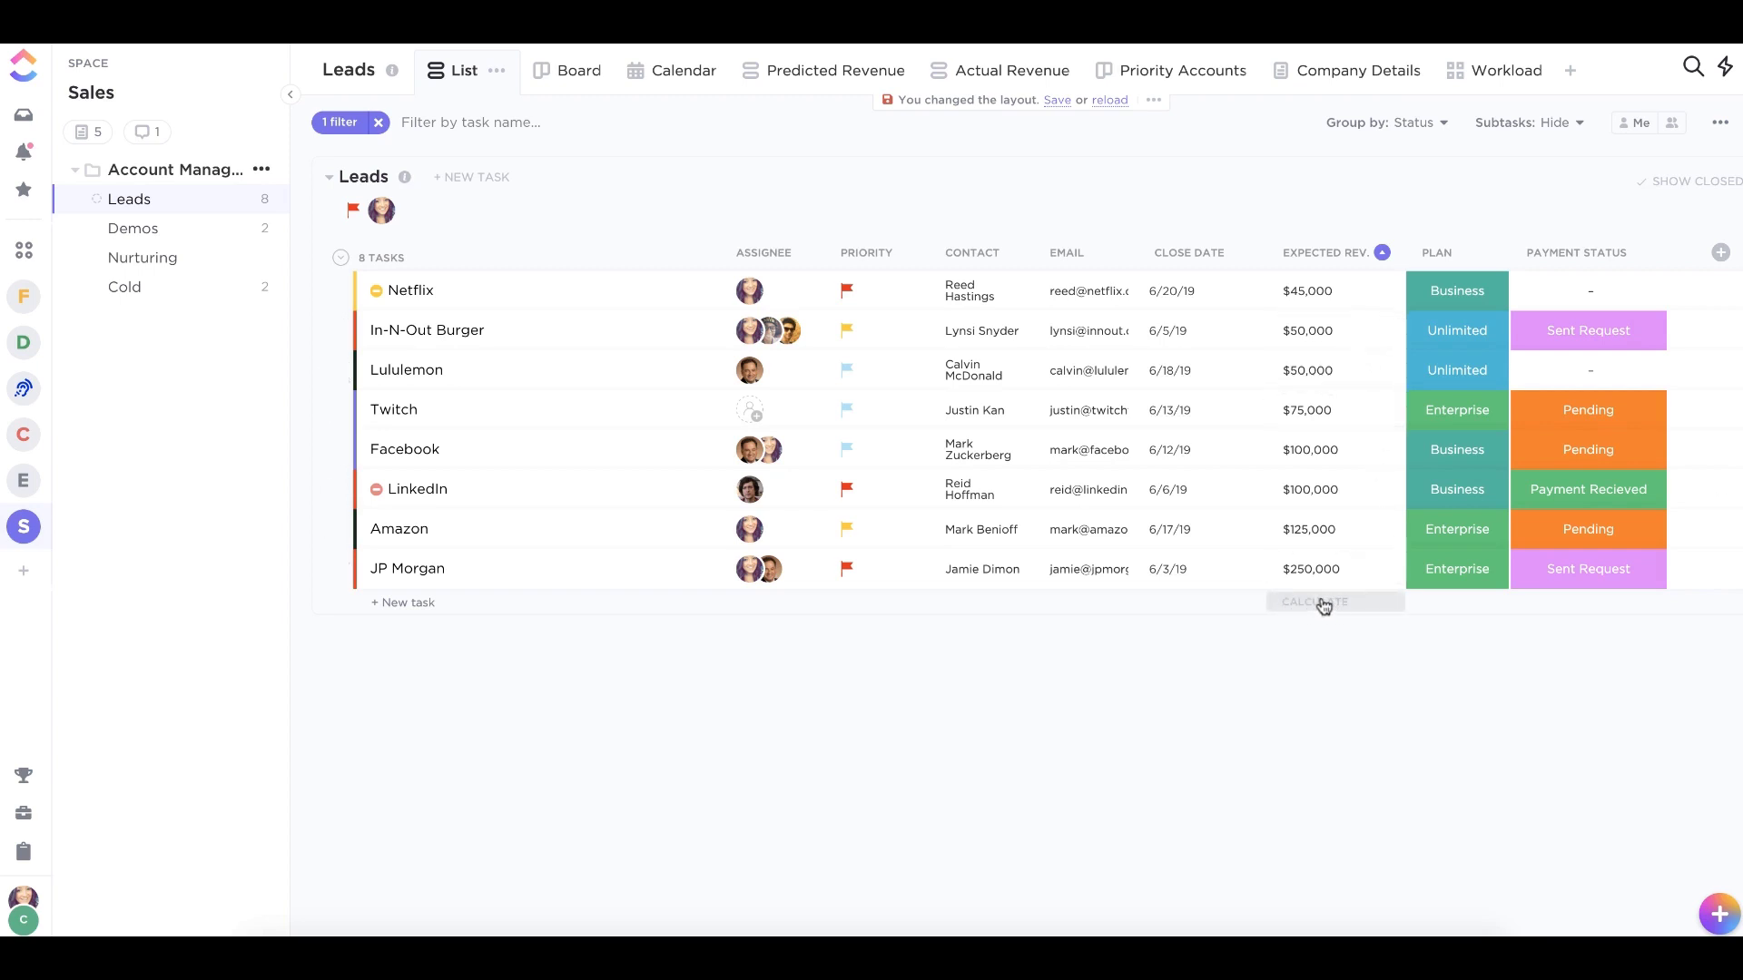
Calculate the Average of the Expected Rev. column in the Leads list.
{"action": "left_click", "coordinate": [1321, 599]}
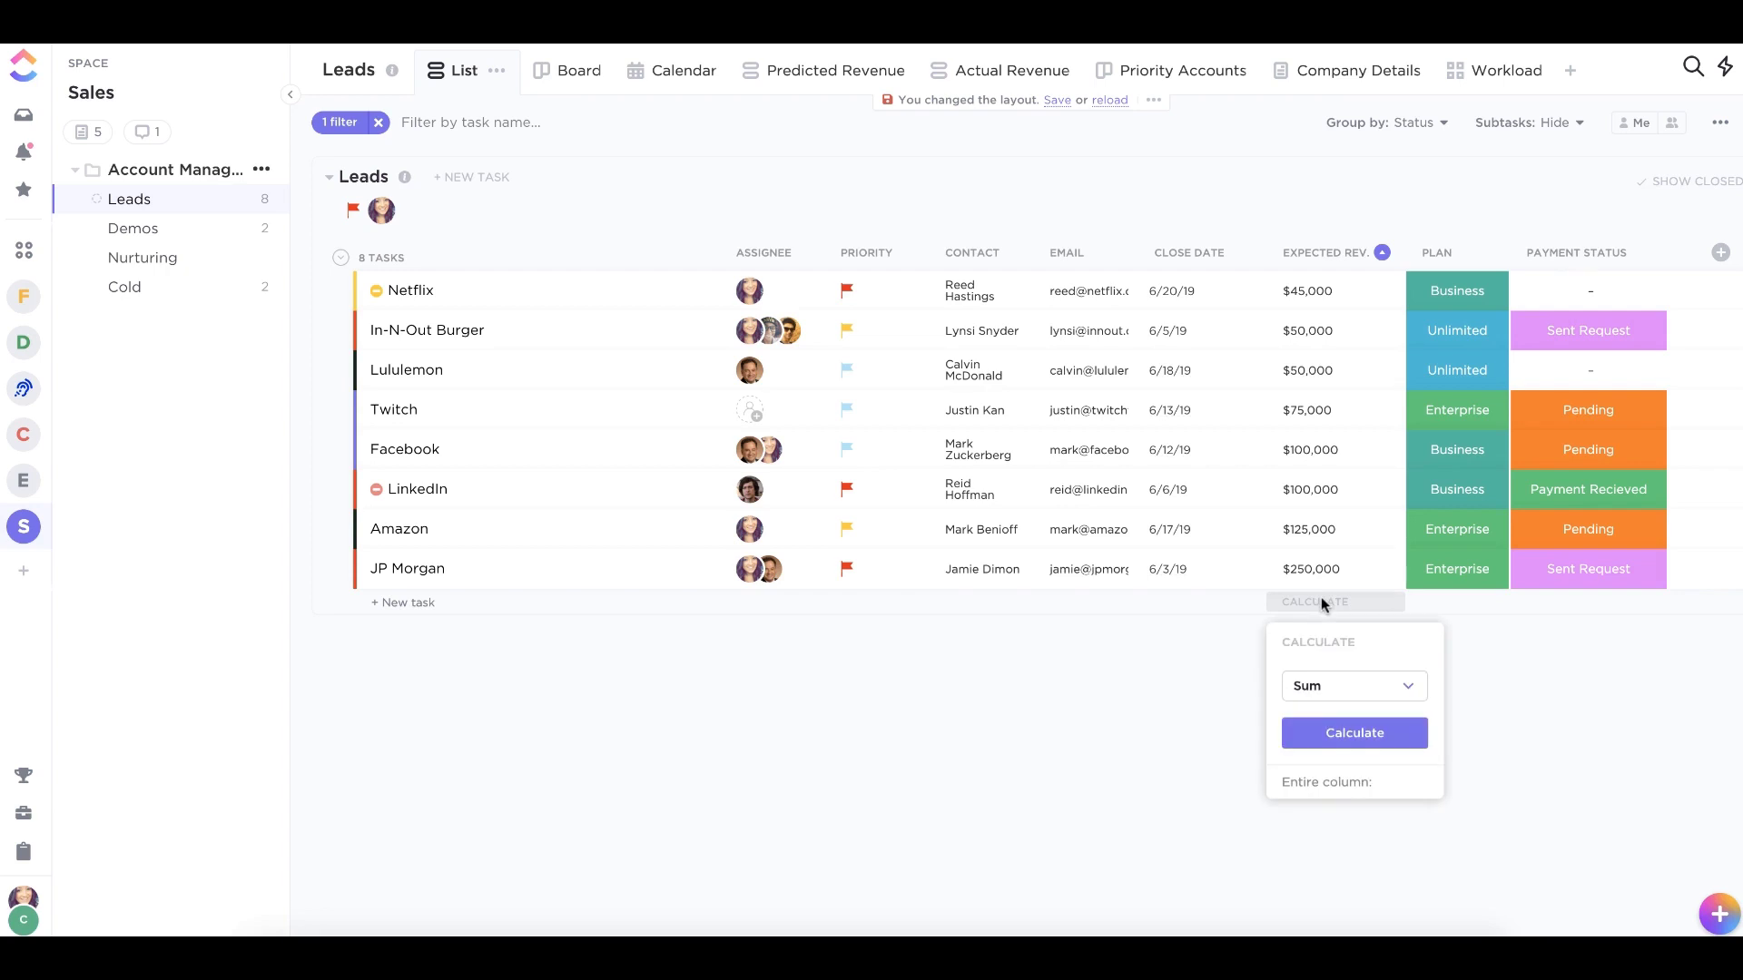
{"action": "left_click", "coordinate": [1325, 688]}
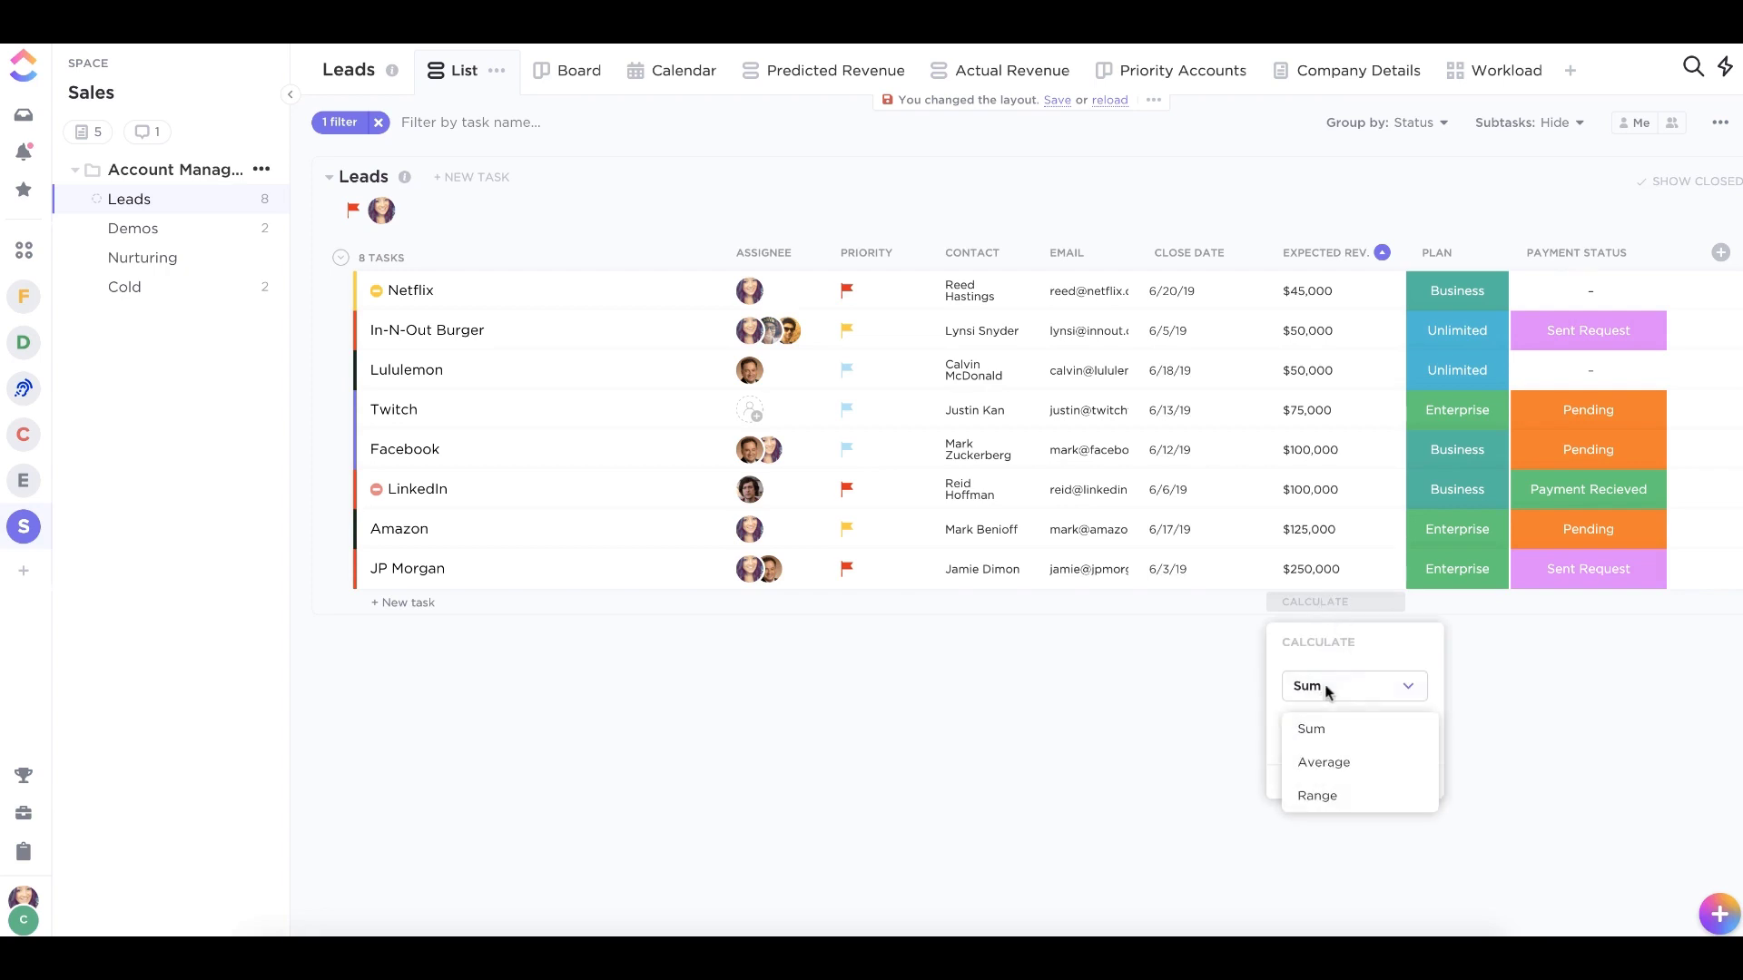
{"action": "left_click", "coordinate": [1323, 764]}
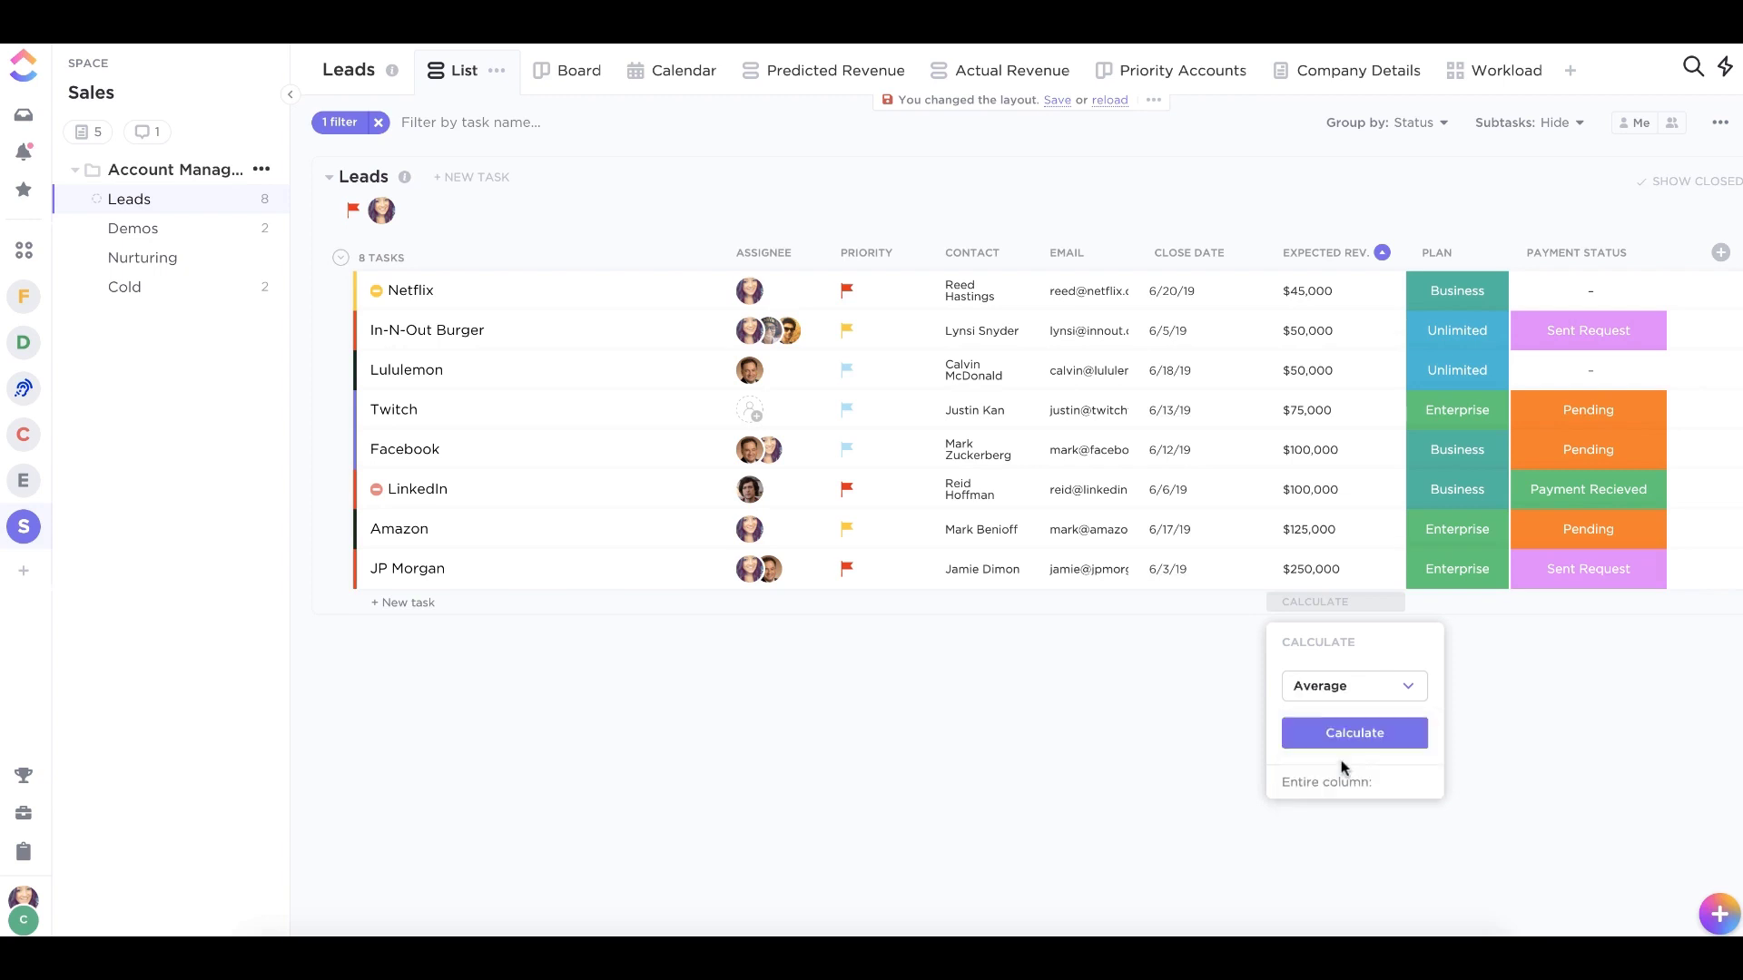
{"action": "left_click", "coordinate": [1362, 739]}
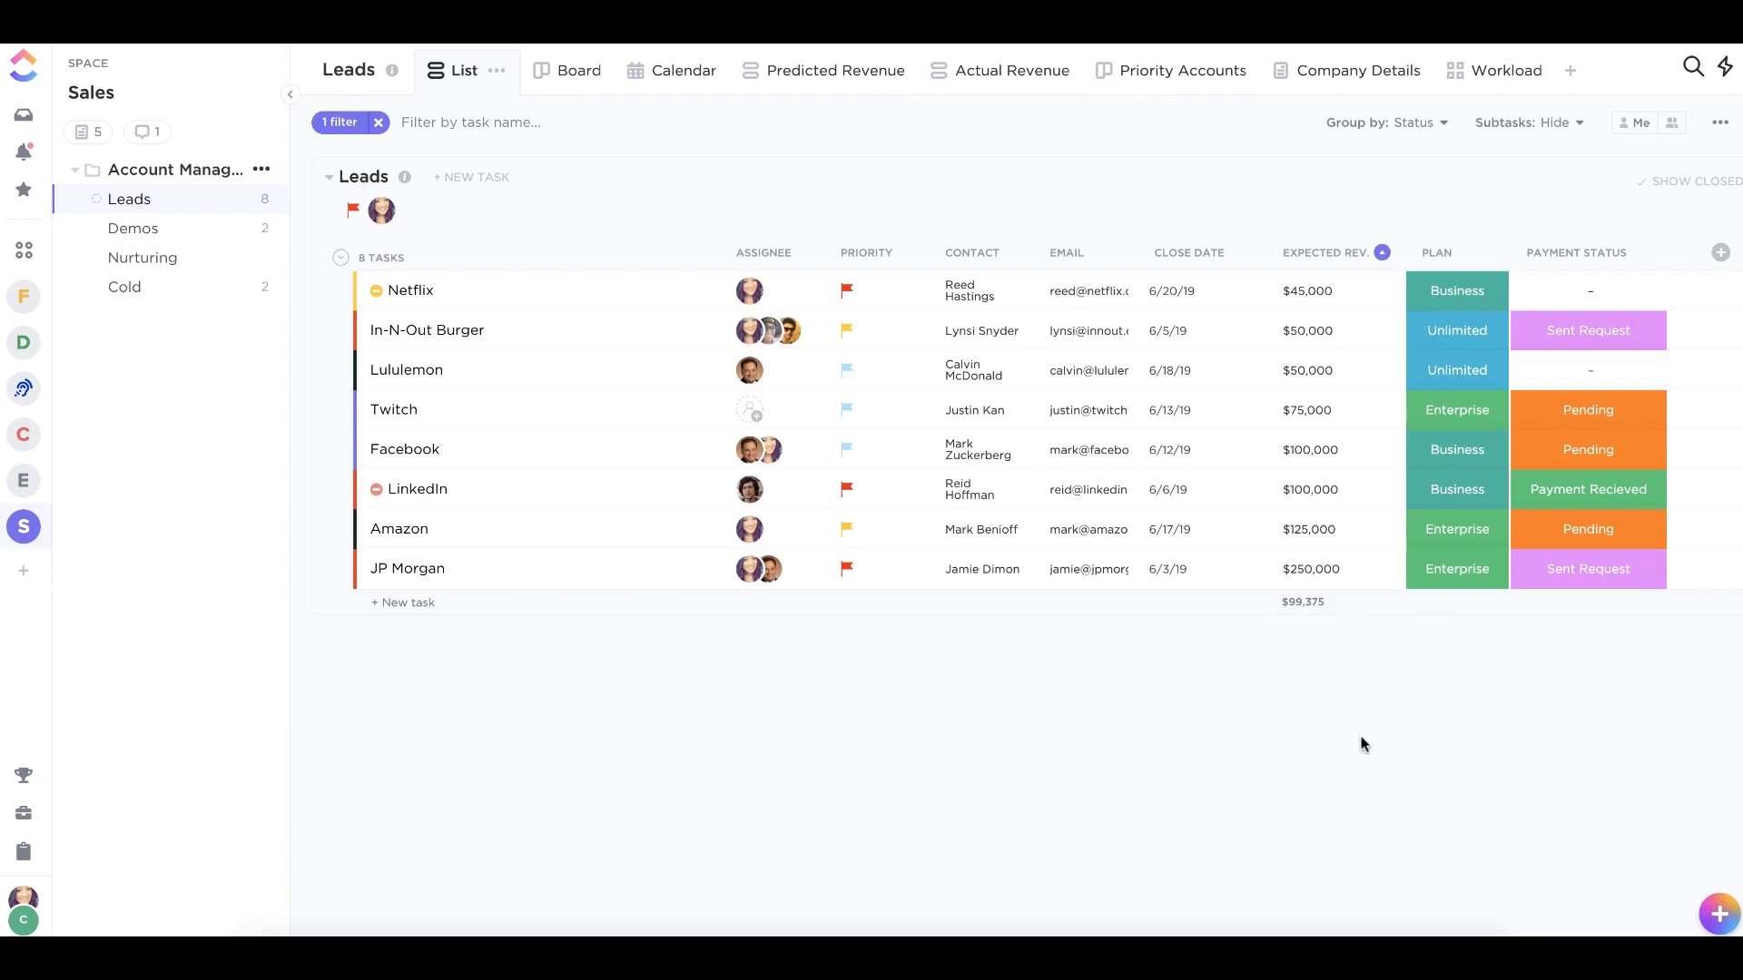
Clear the sort on Expected Rev. and remove the active filter from the Leads list.
{"action": "left_click", "coordinate": [1386, 252]}
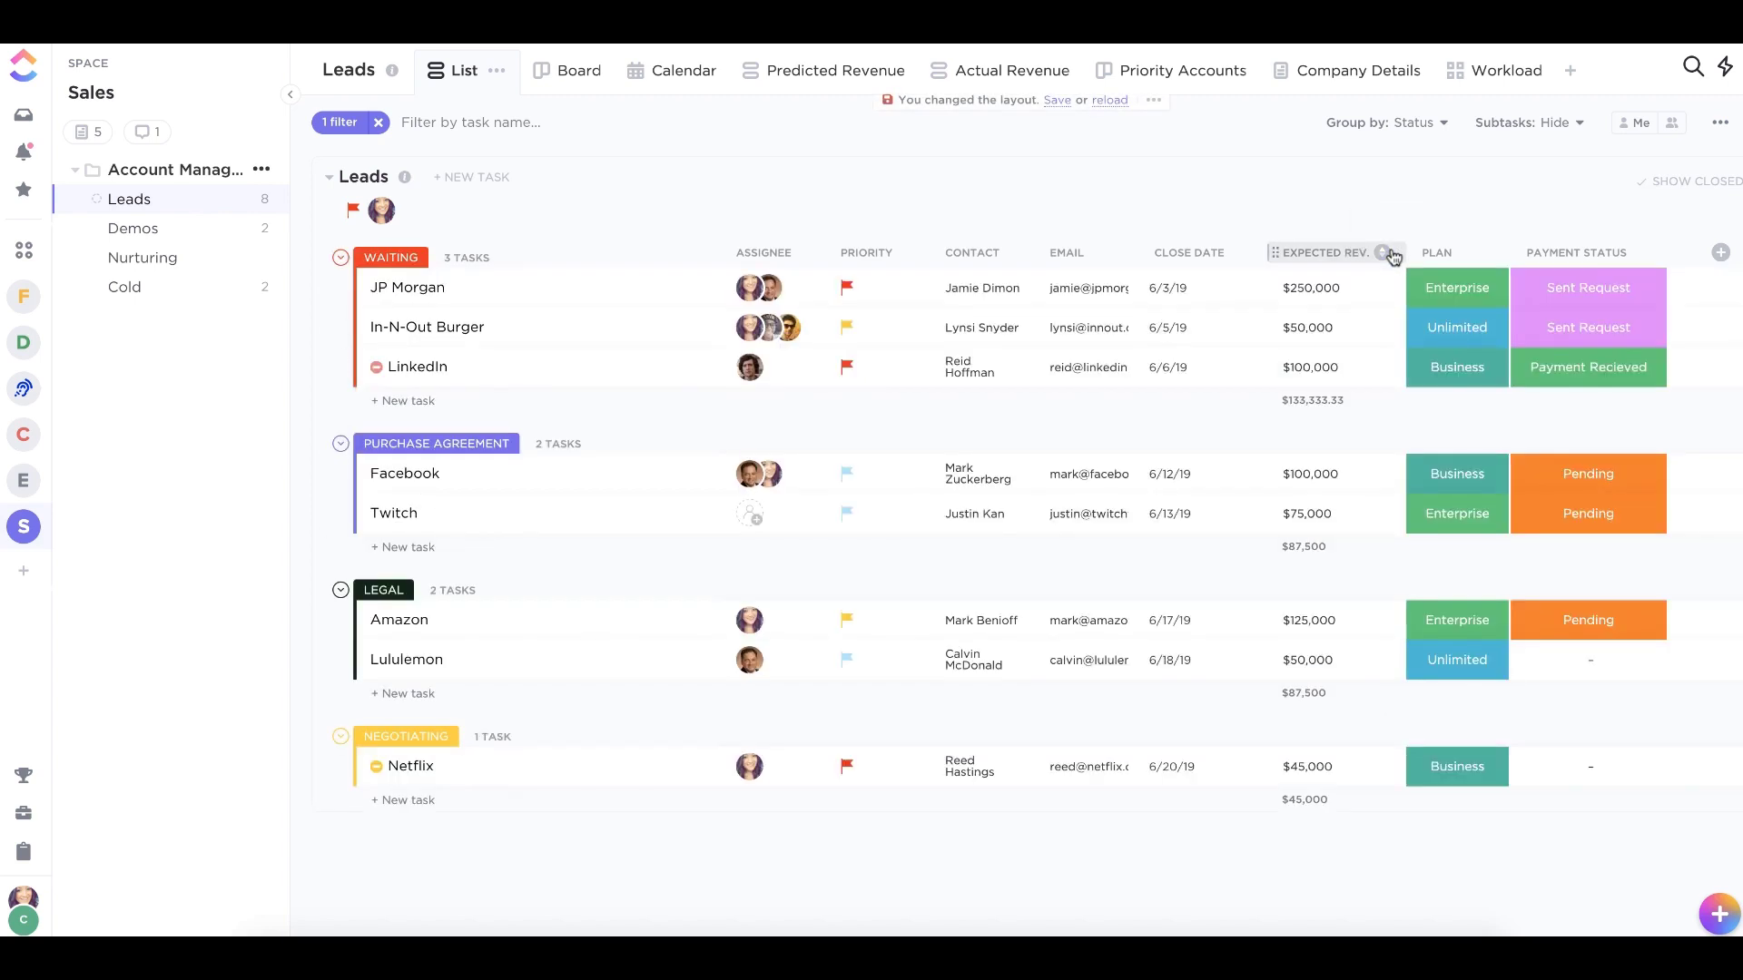
{"action": "left_click", "coordinate": [378, 124]}
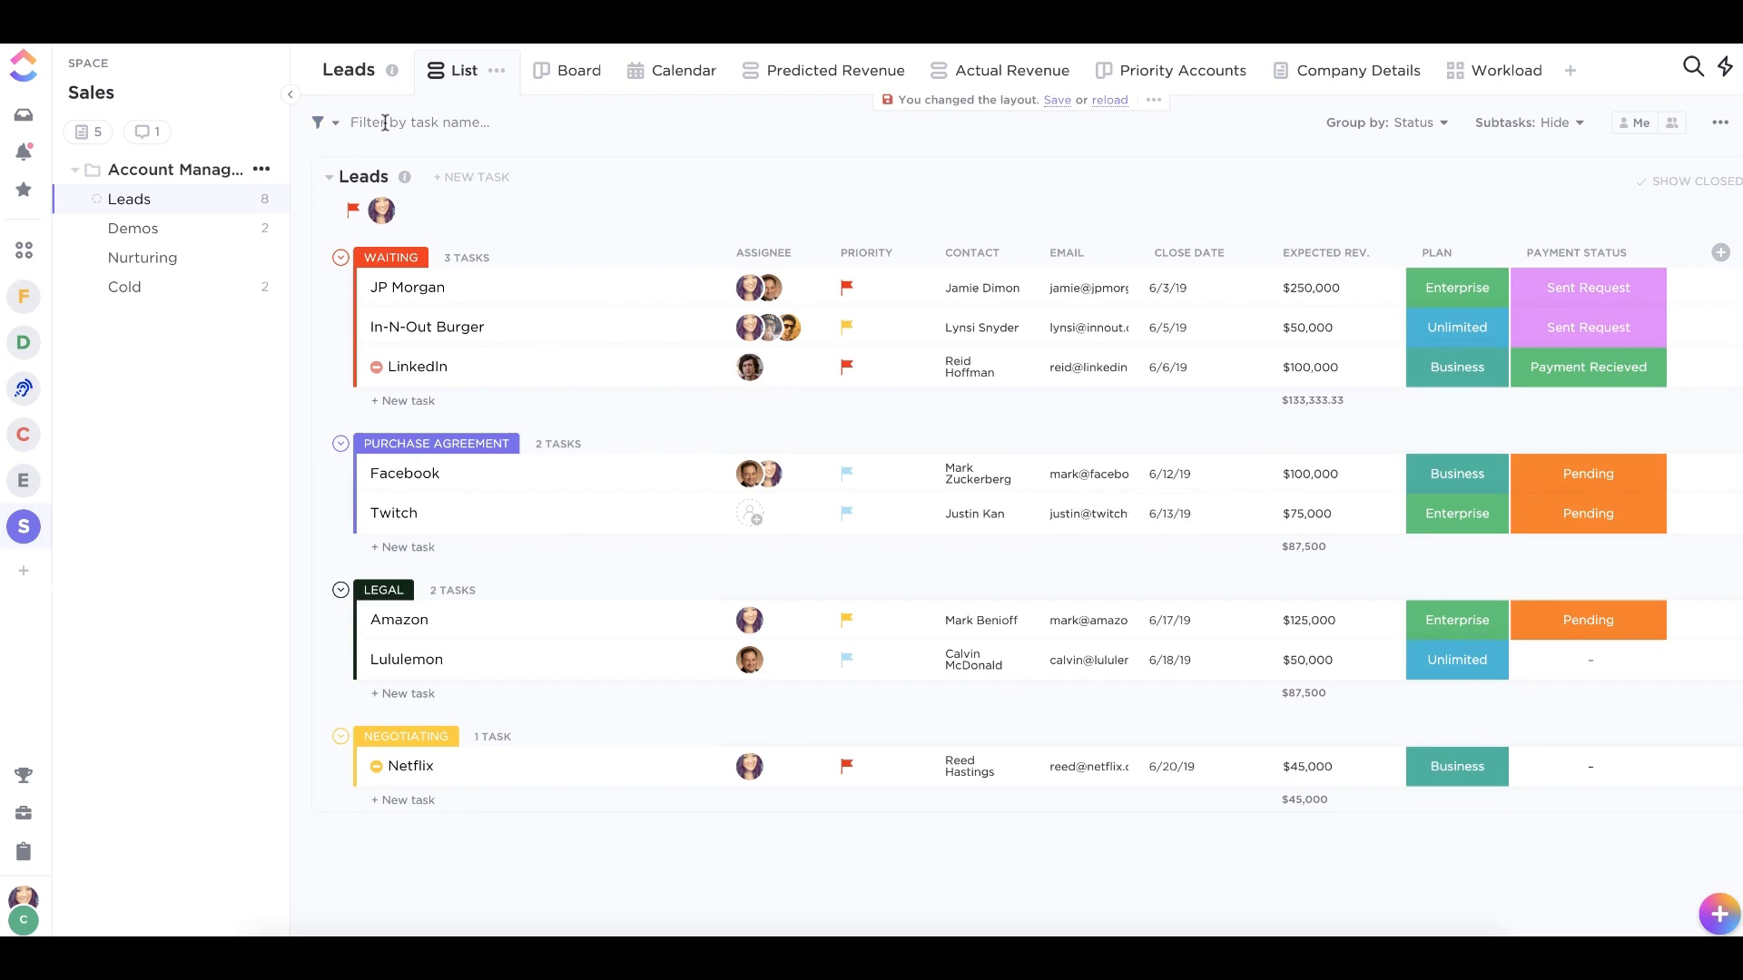
Filter the Leads list to tasks whose Plan is Unlimited, and check the options for saving the changed layout.
{"action": "left_click", "coordinate": [320, 125]}
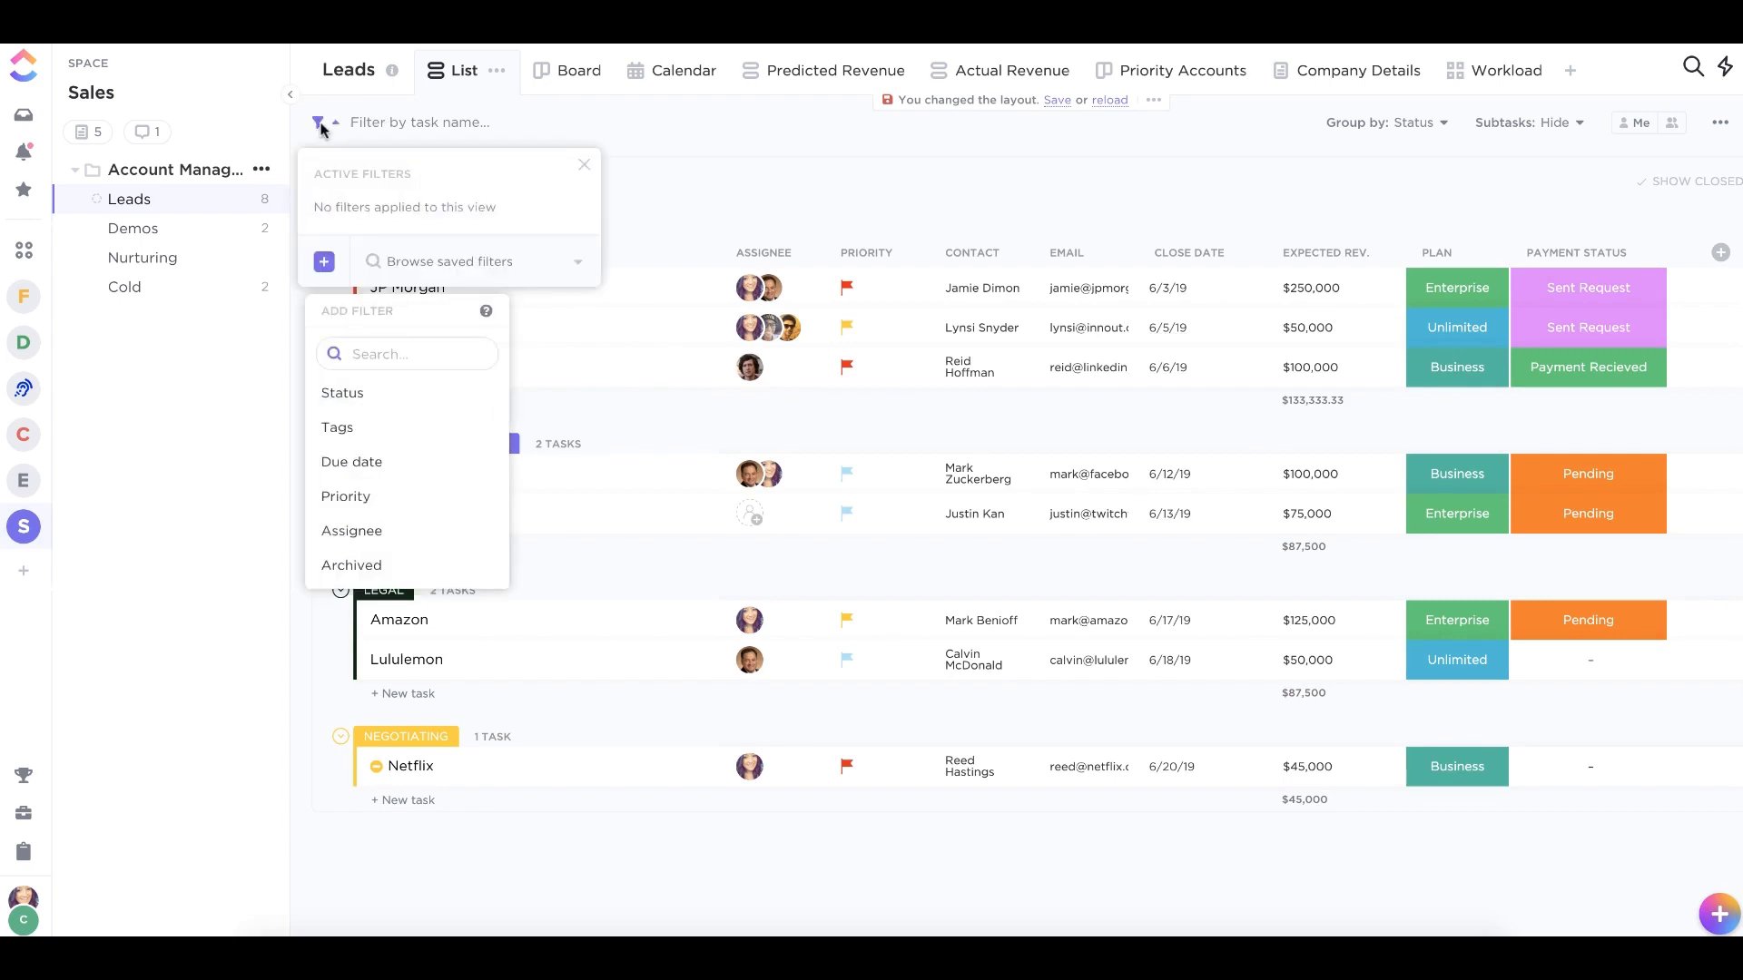
{"action": "type", "text": "plan"}
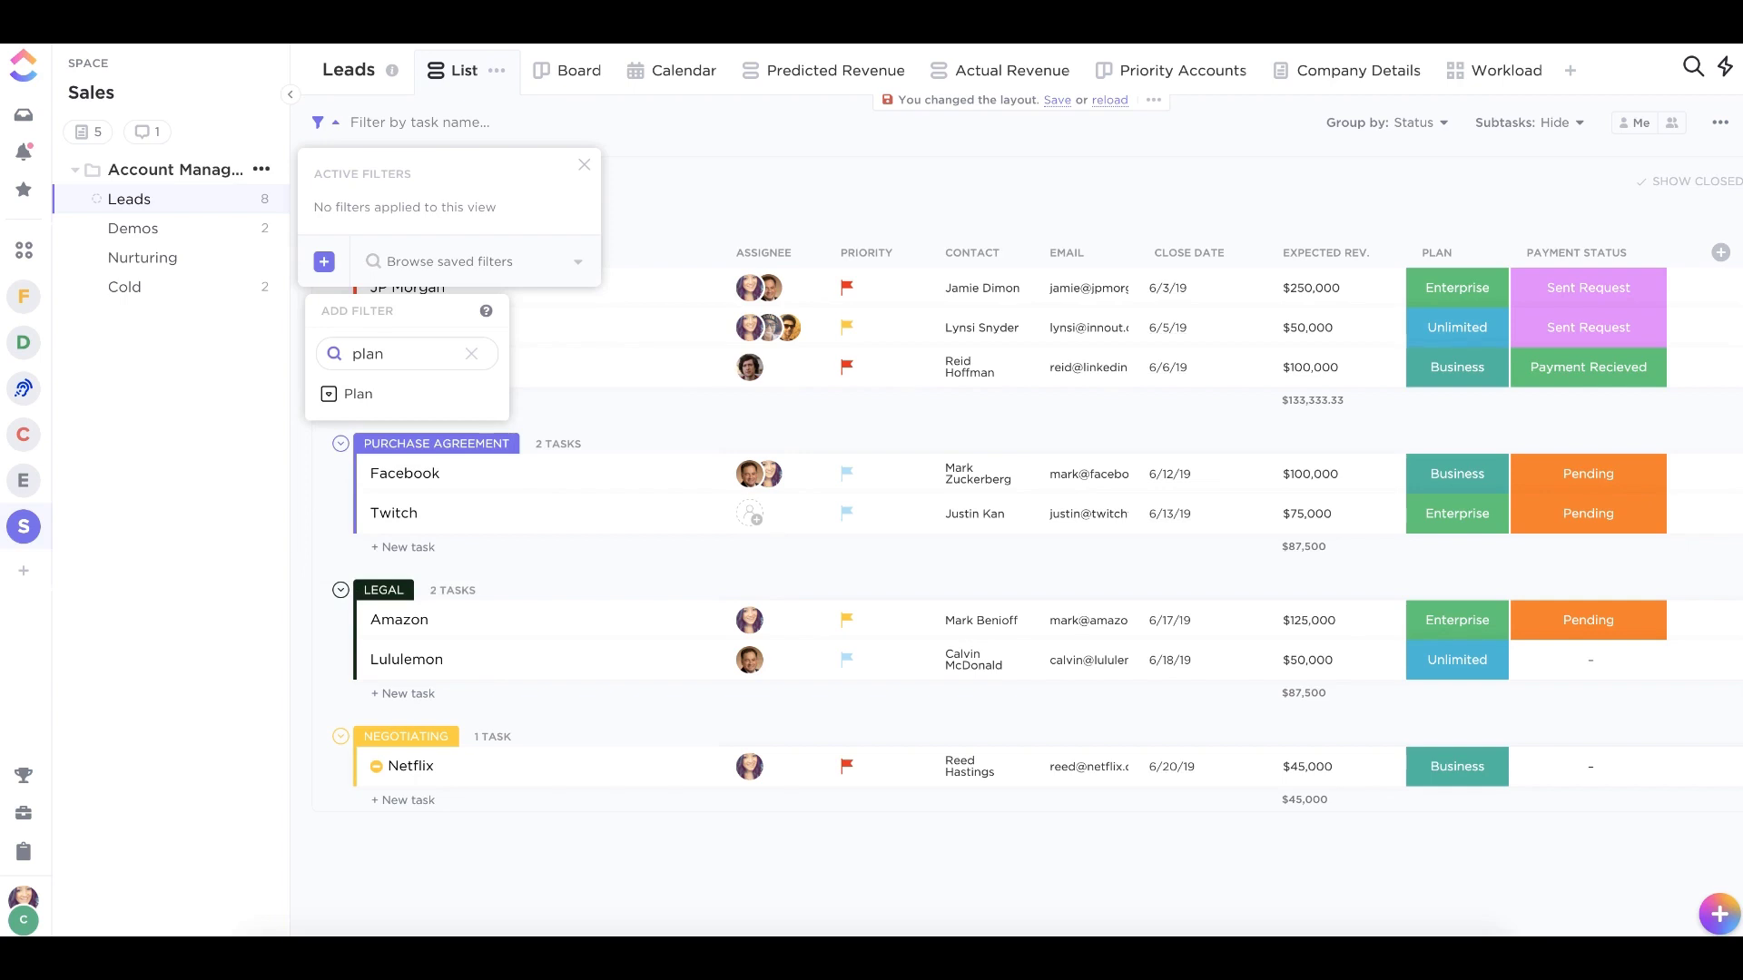
{"action": "left_click", "coordinate": [363, 399]}
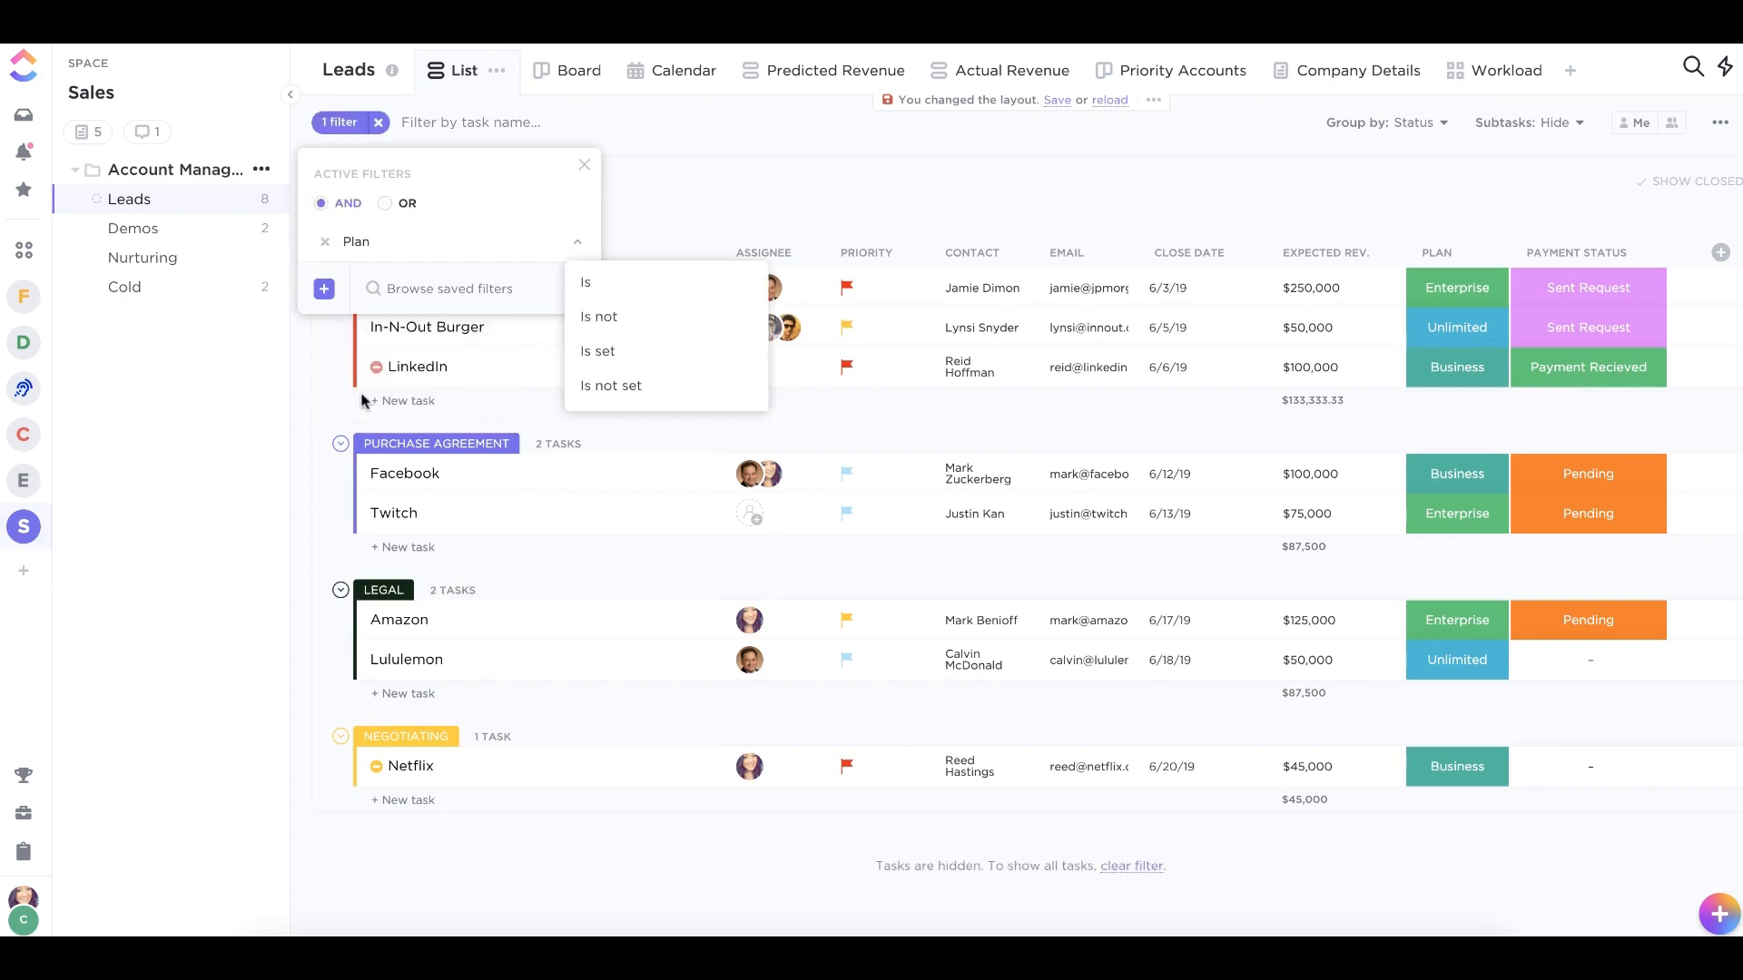
{"action": "left_click", "coordinate": [584, 288]}
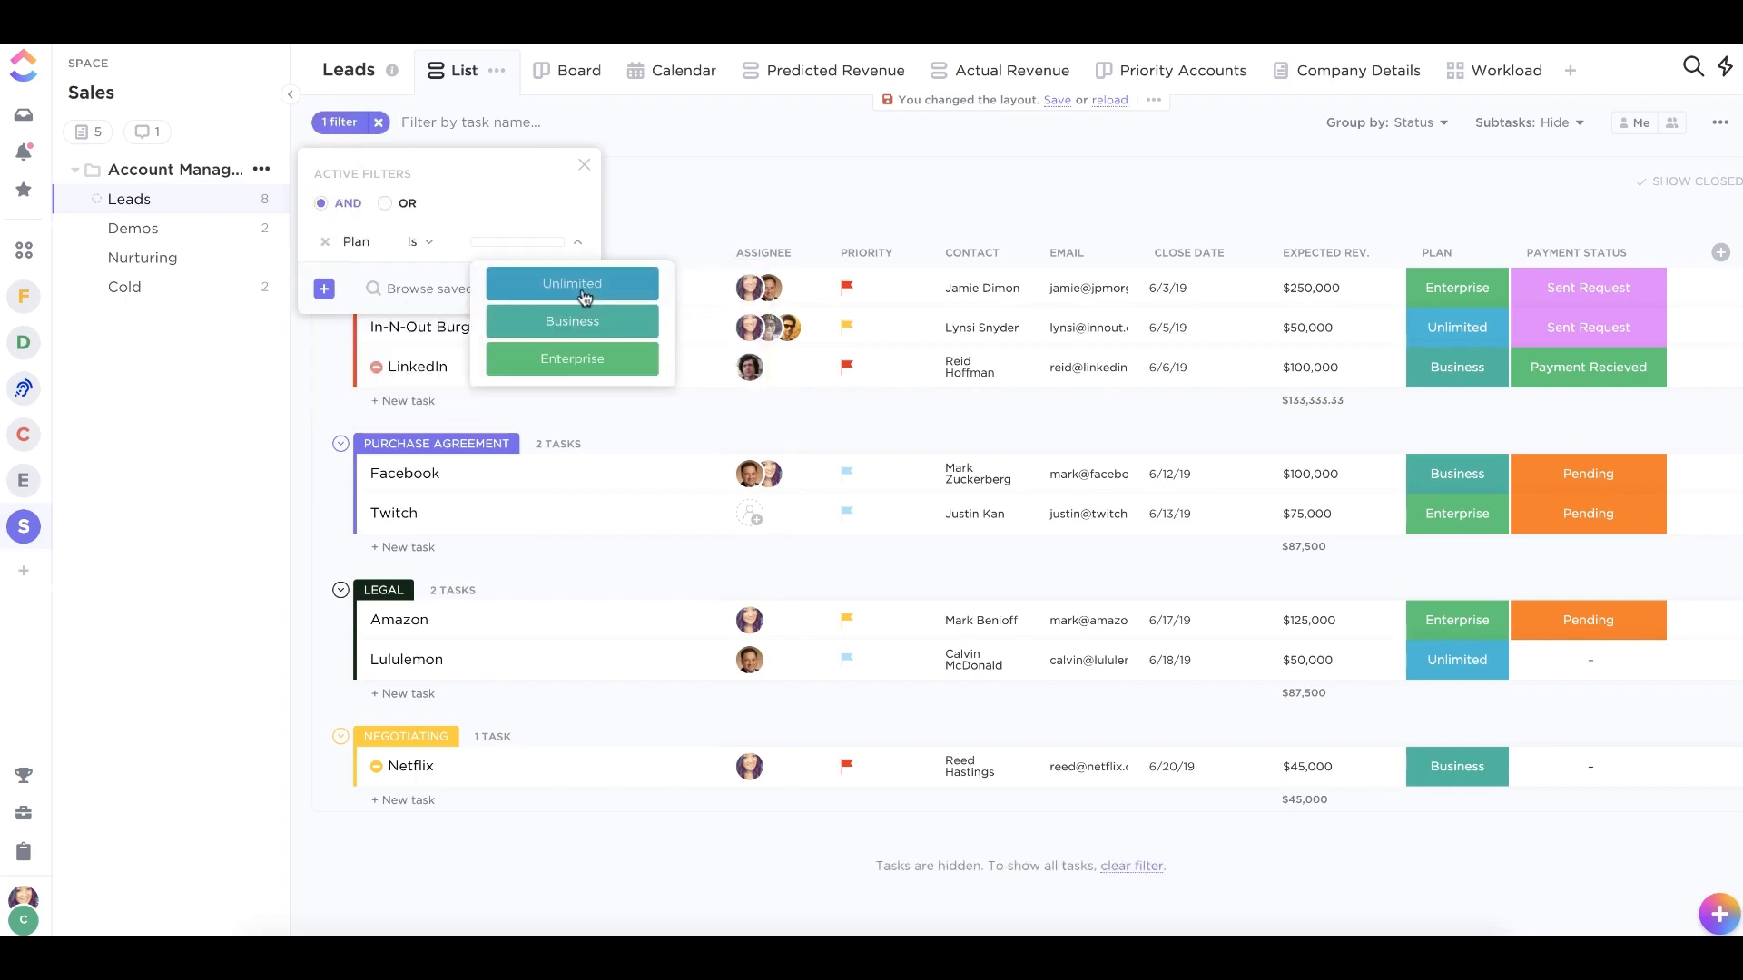
{"action": "left_click", "coordinate": [583, 288]}
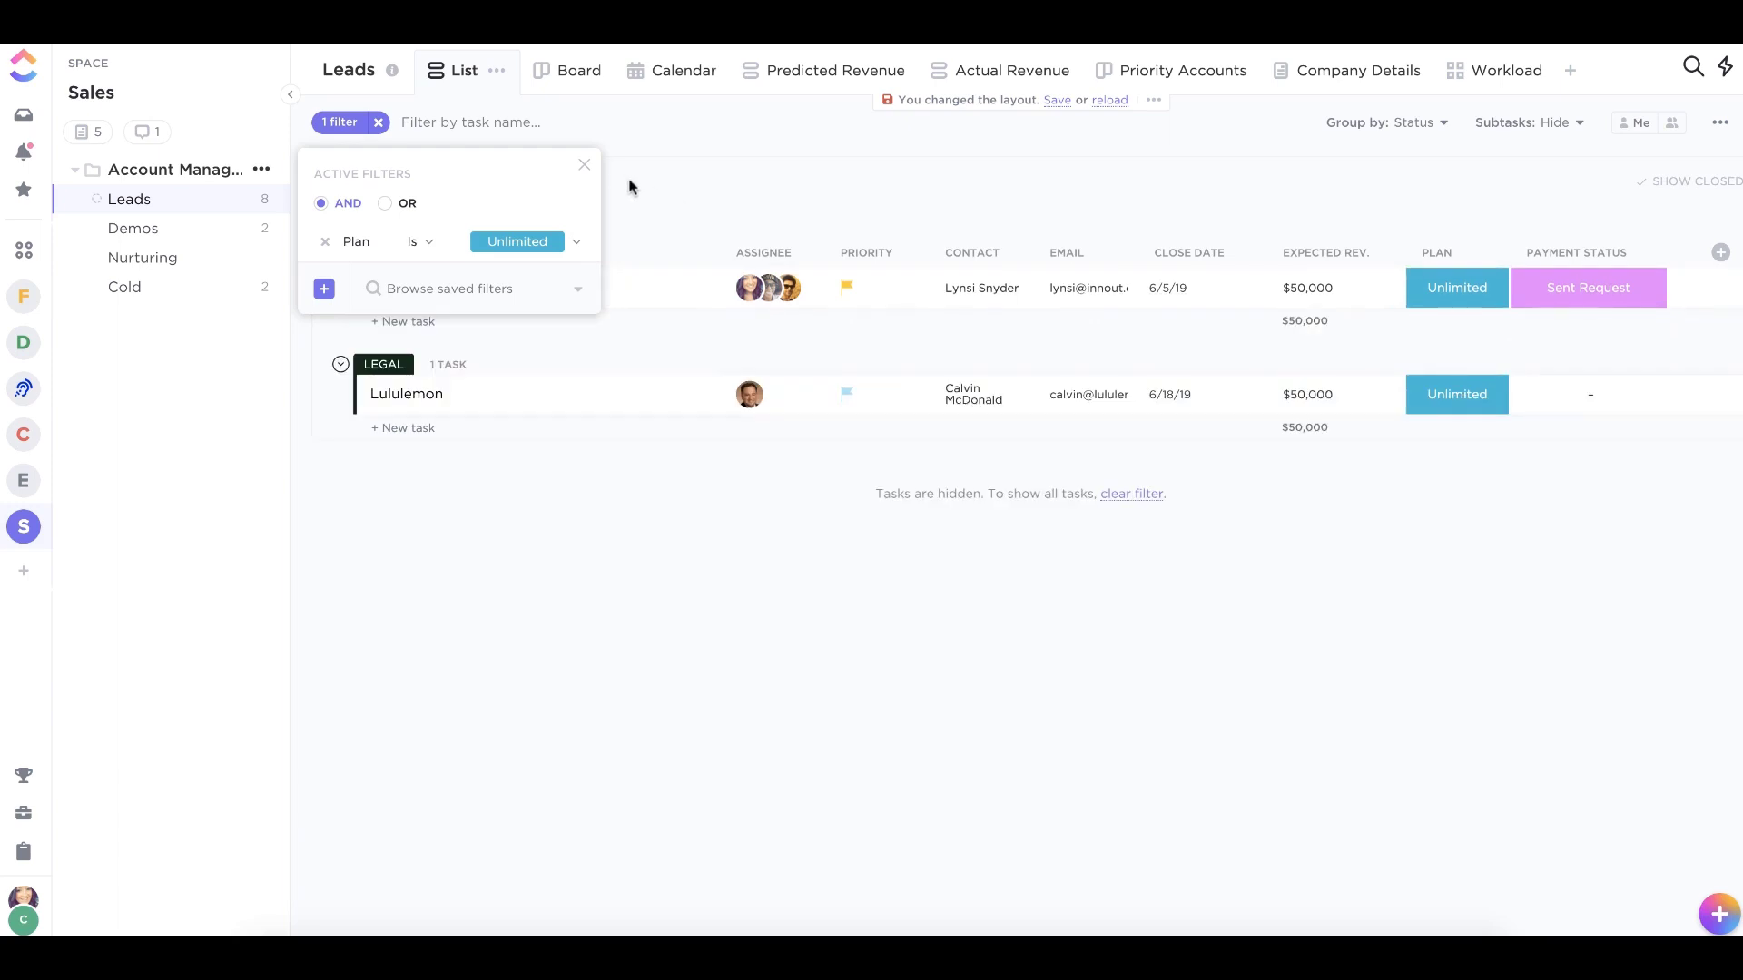
{"action": "left_click", "coordinate": [584, 164]}
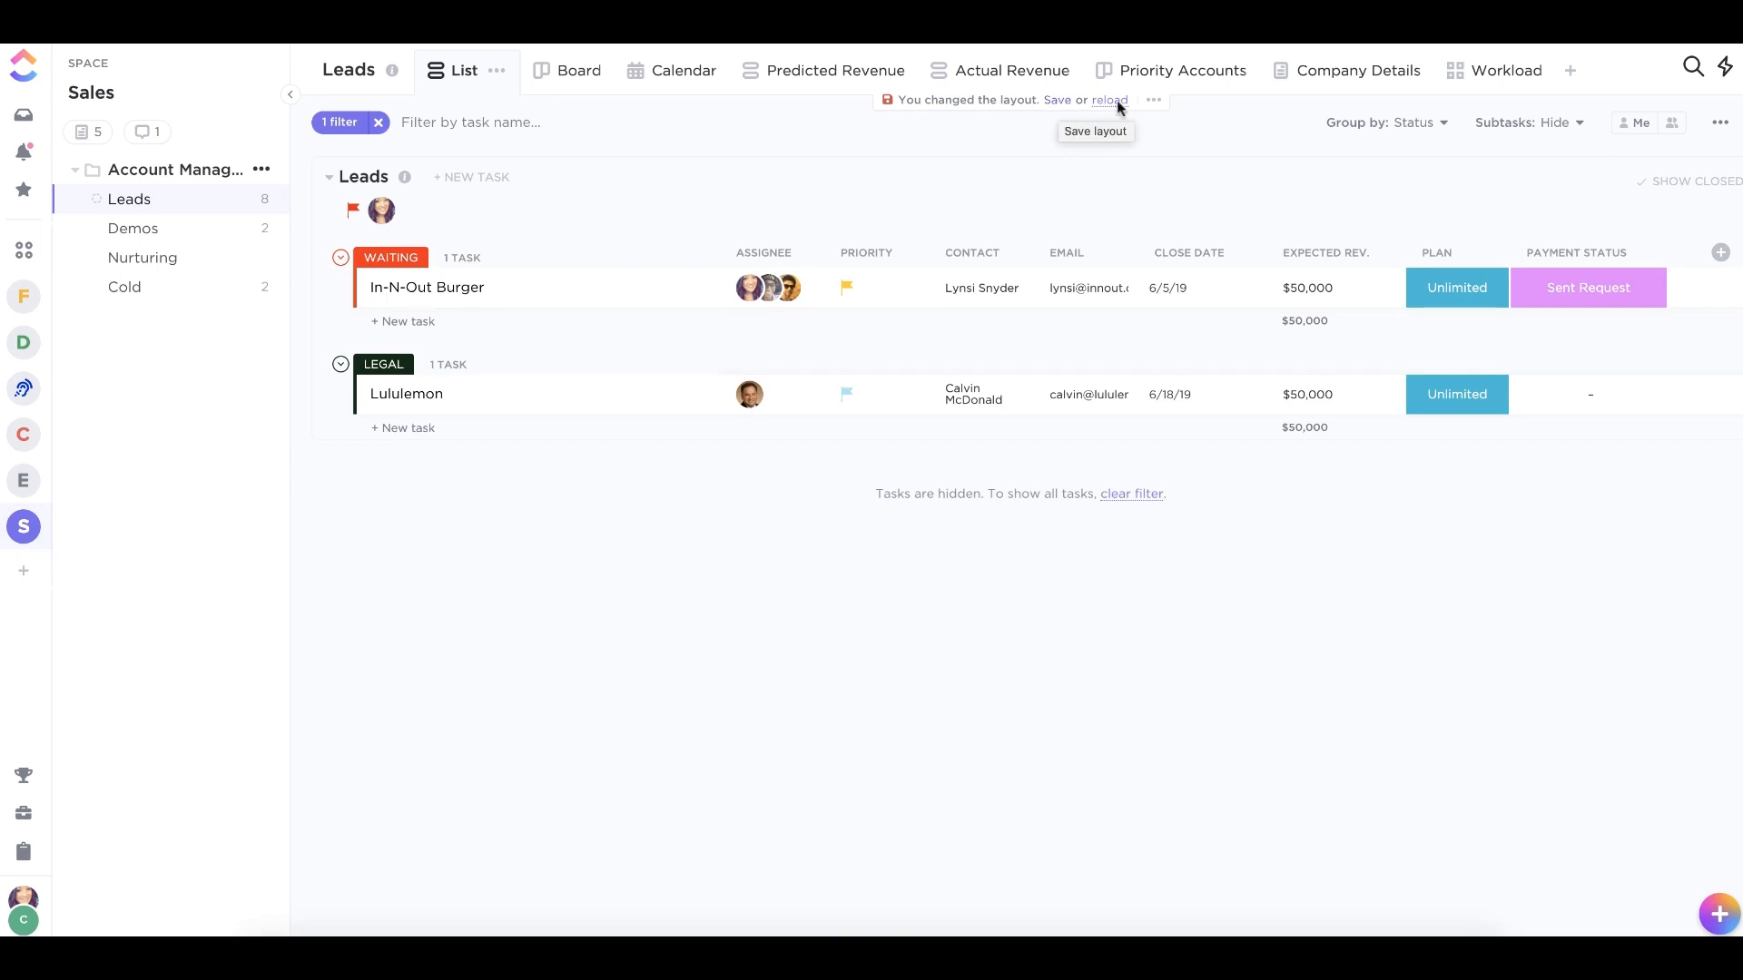
{"action": "left_click", "coordinate": [1154, 102]}
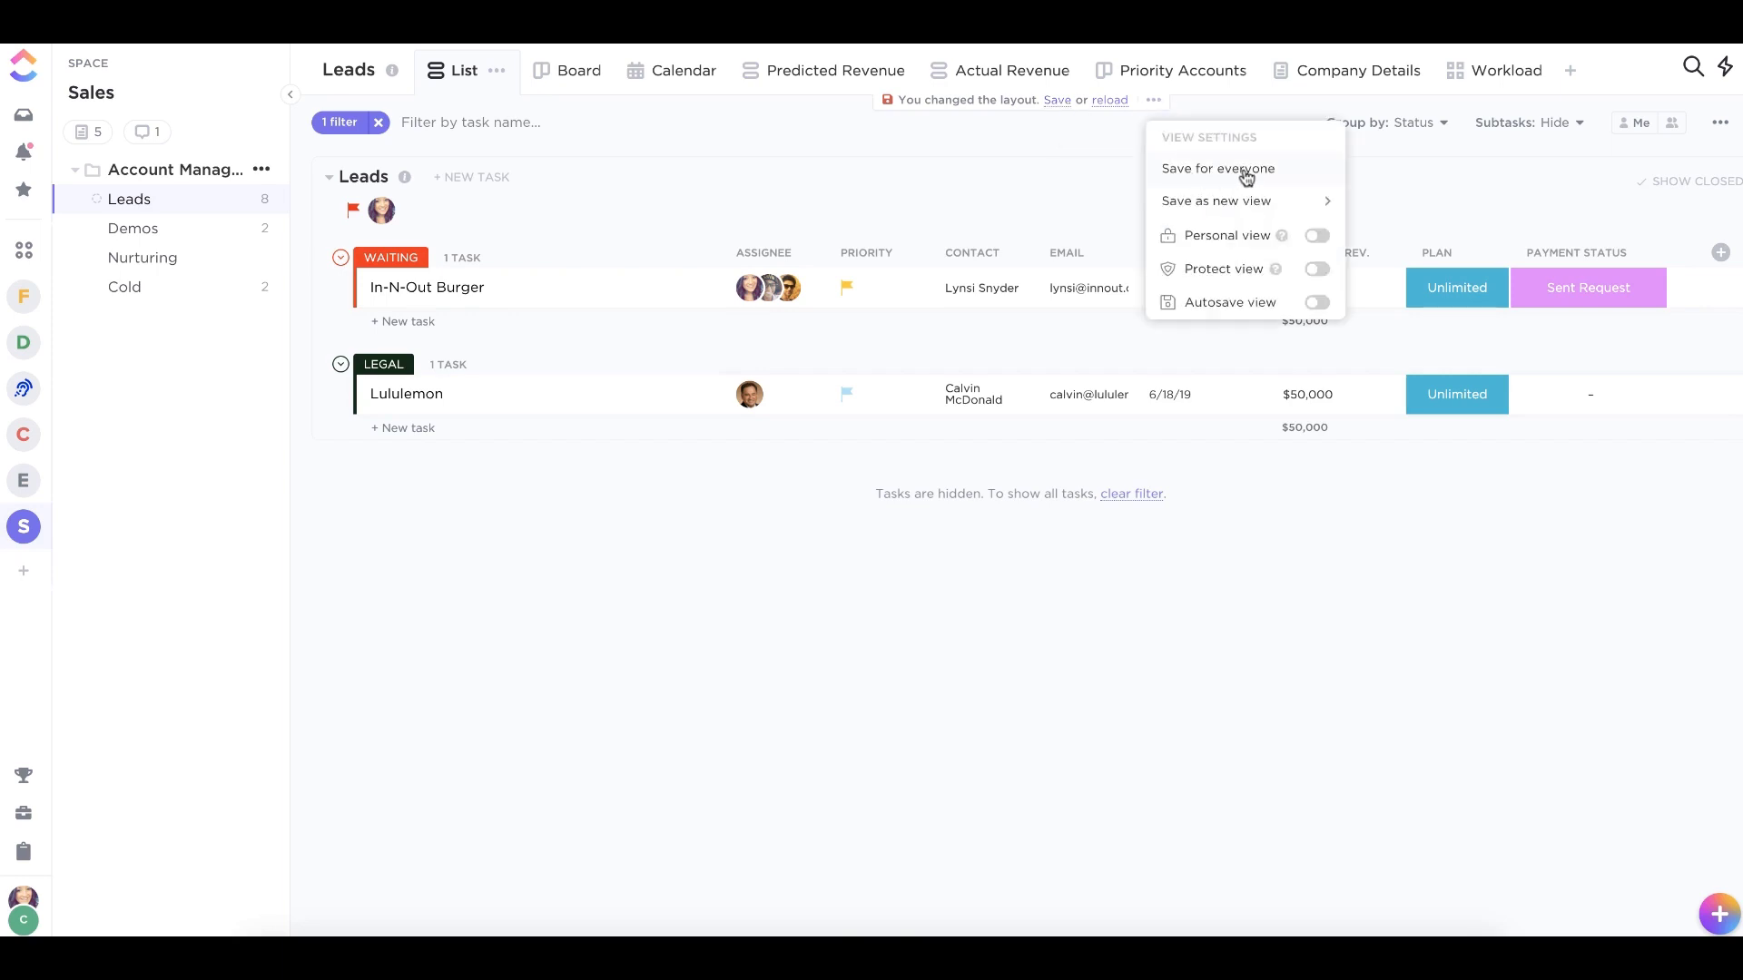
{"action": "left_click", "coordinate": [977, 184]}
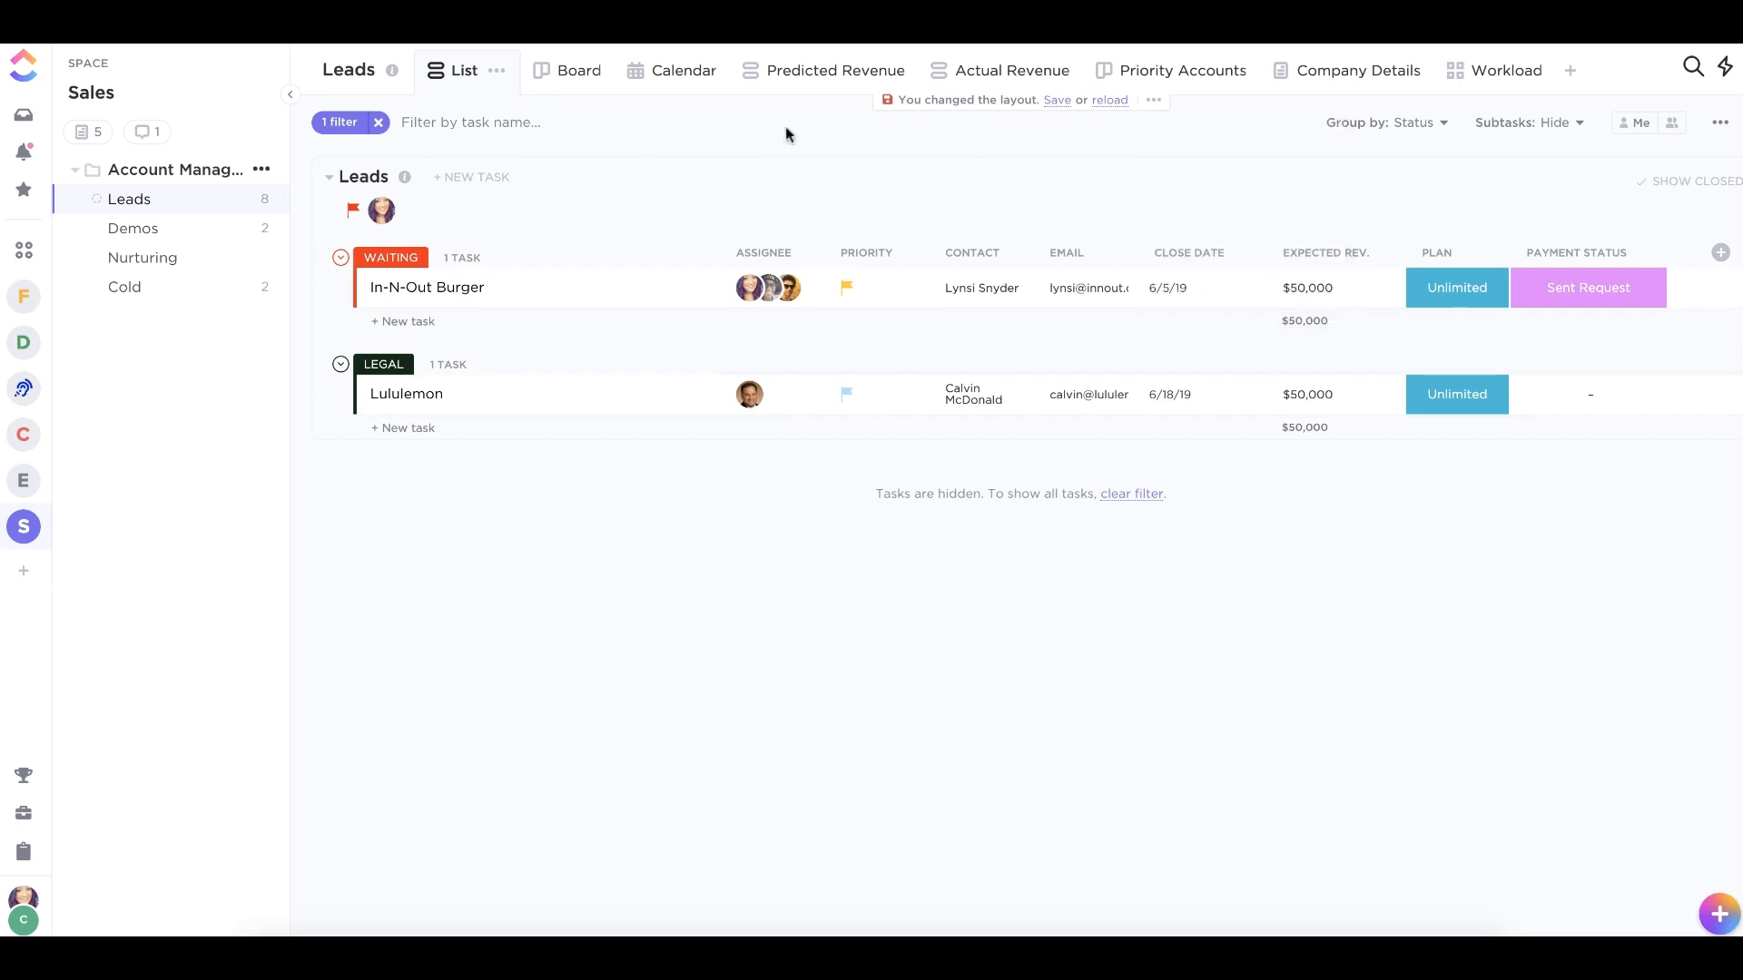
Show the Plan and Expected Rev. custom fields on the task cards in the Leads Board view.
{"action": "left_click", "coordinate": [592, 89]}
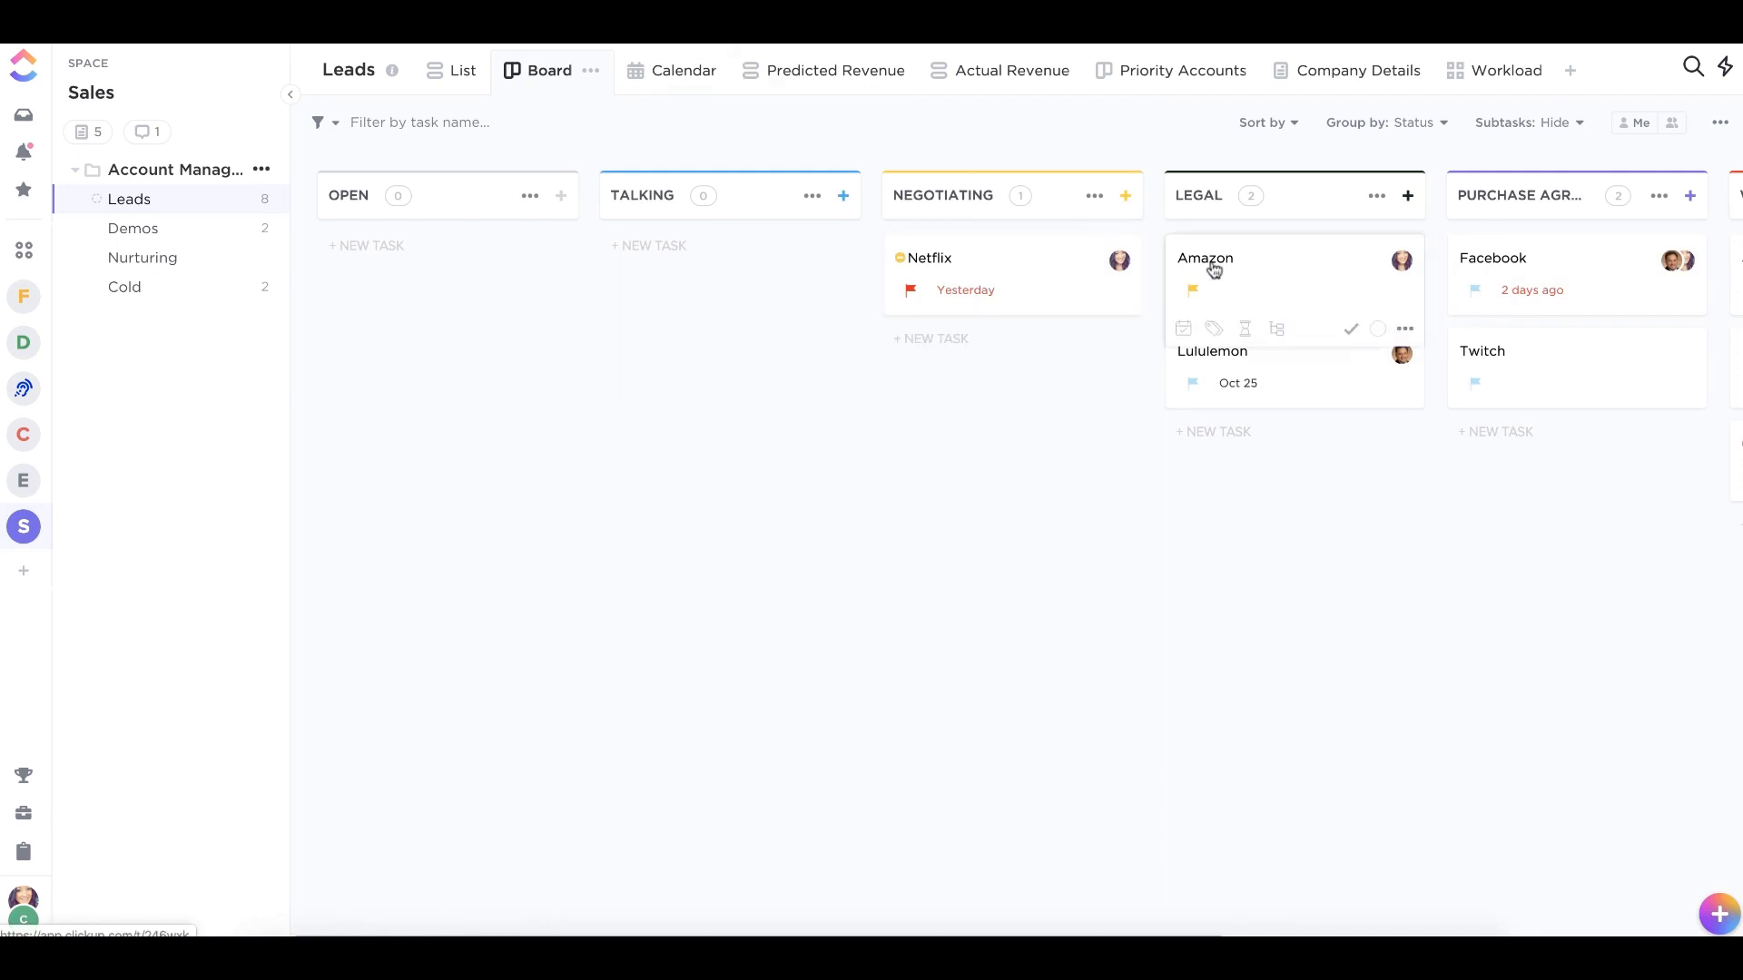
{"action": "left_click", "coordinate": [1714, 126]}
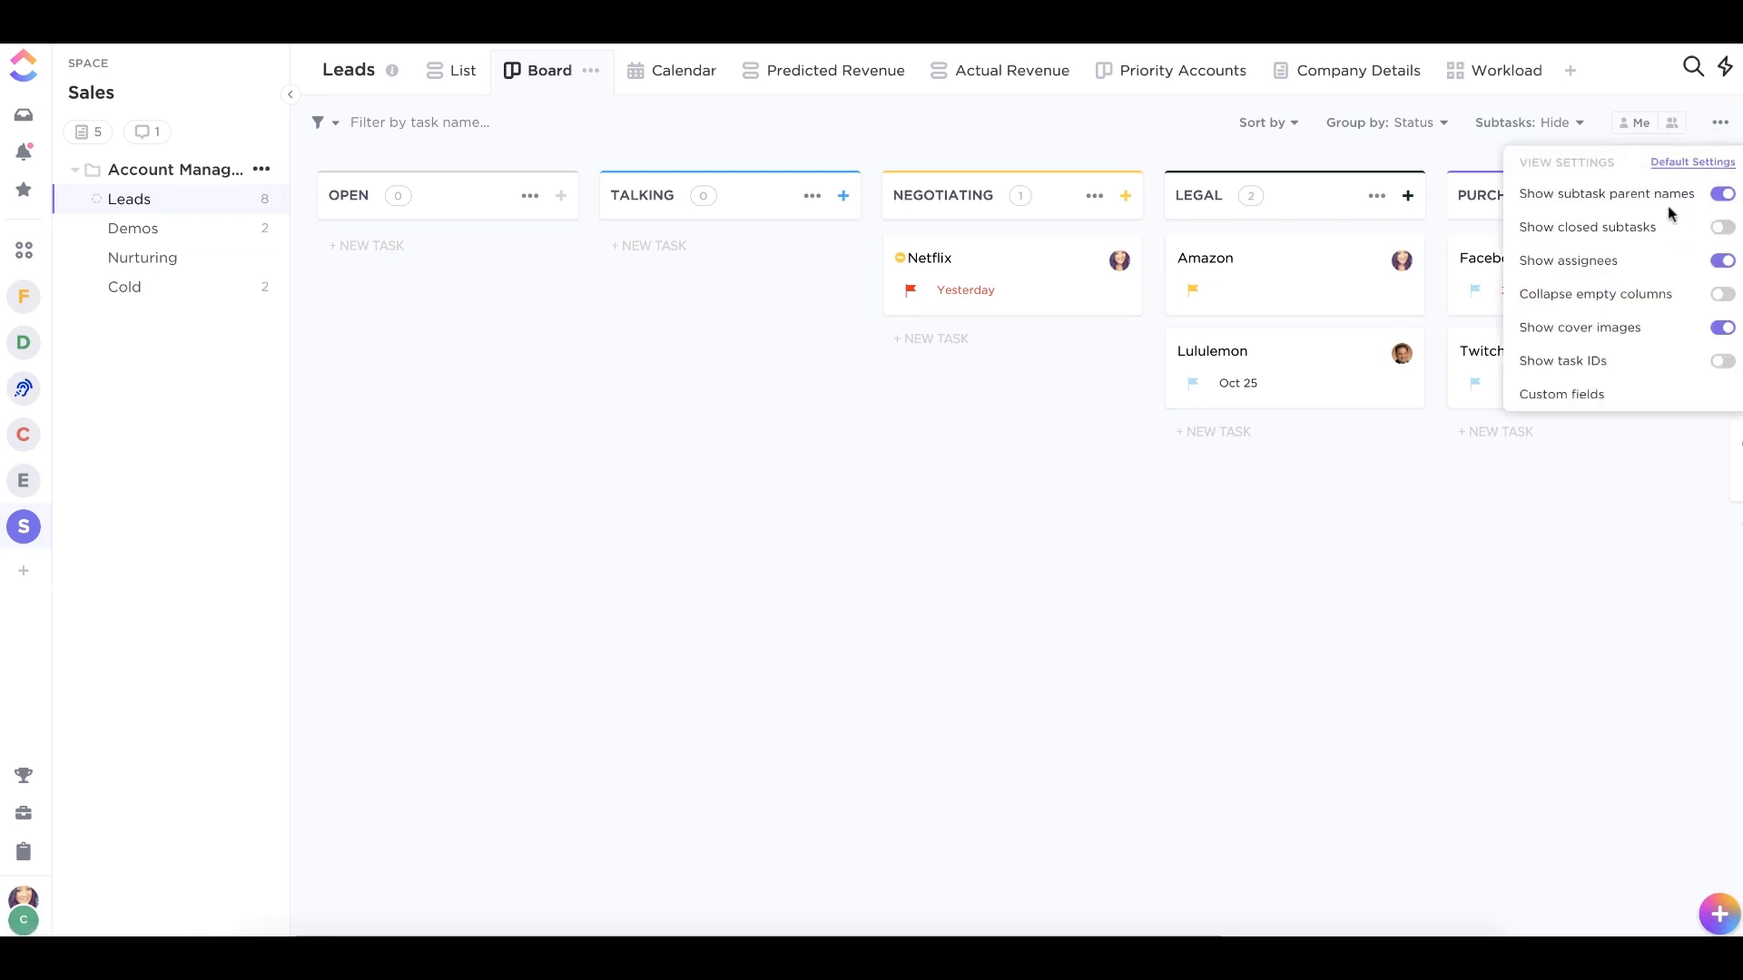
{"action": "left_click", "coordinate": [1605, 395]}
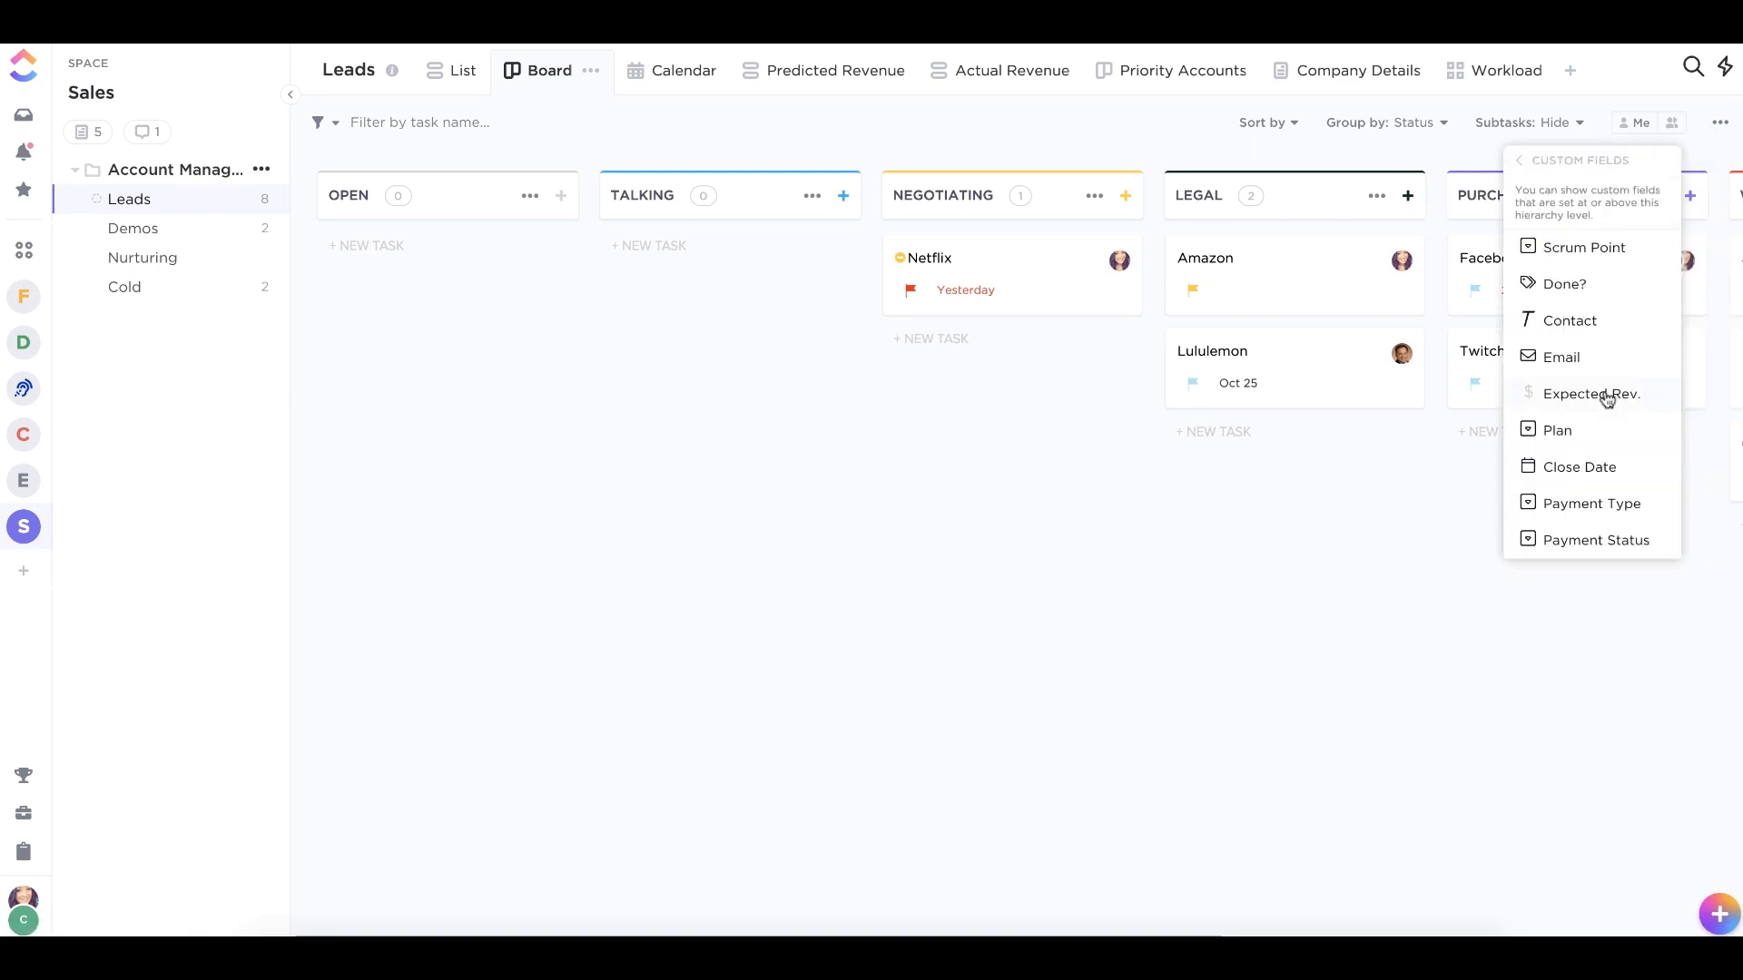
{"action": "left_click", "coordinate": [1558, 434]}
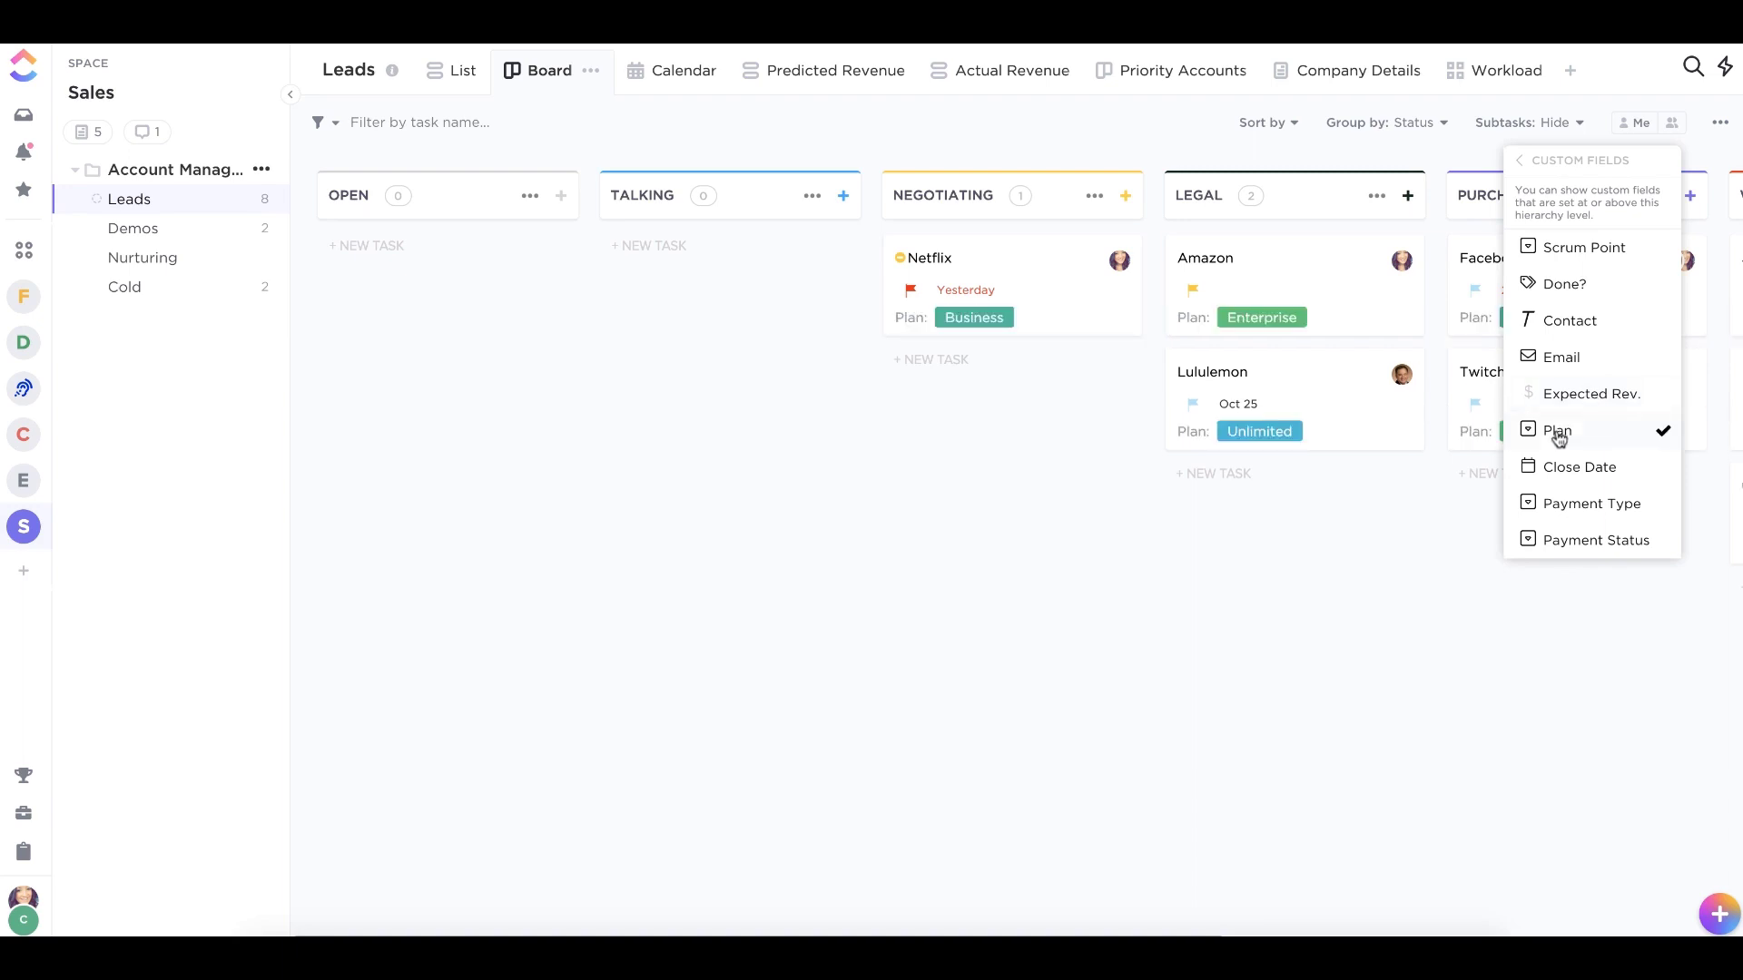
{"action": "left_click", "coordinate": [1561, 400]}
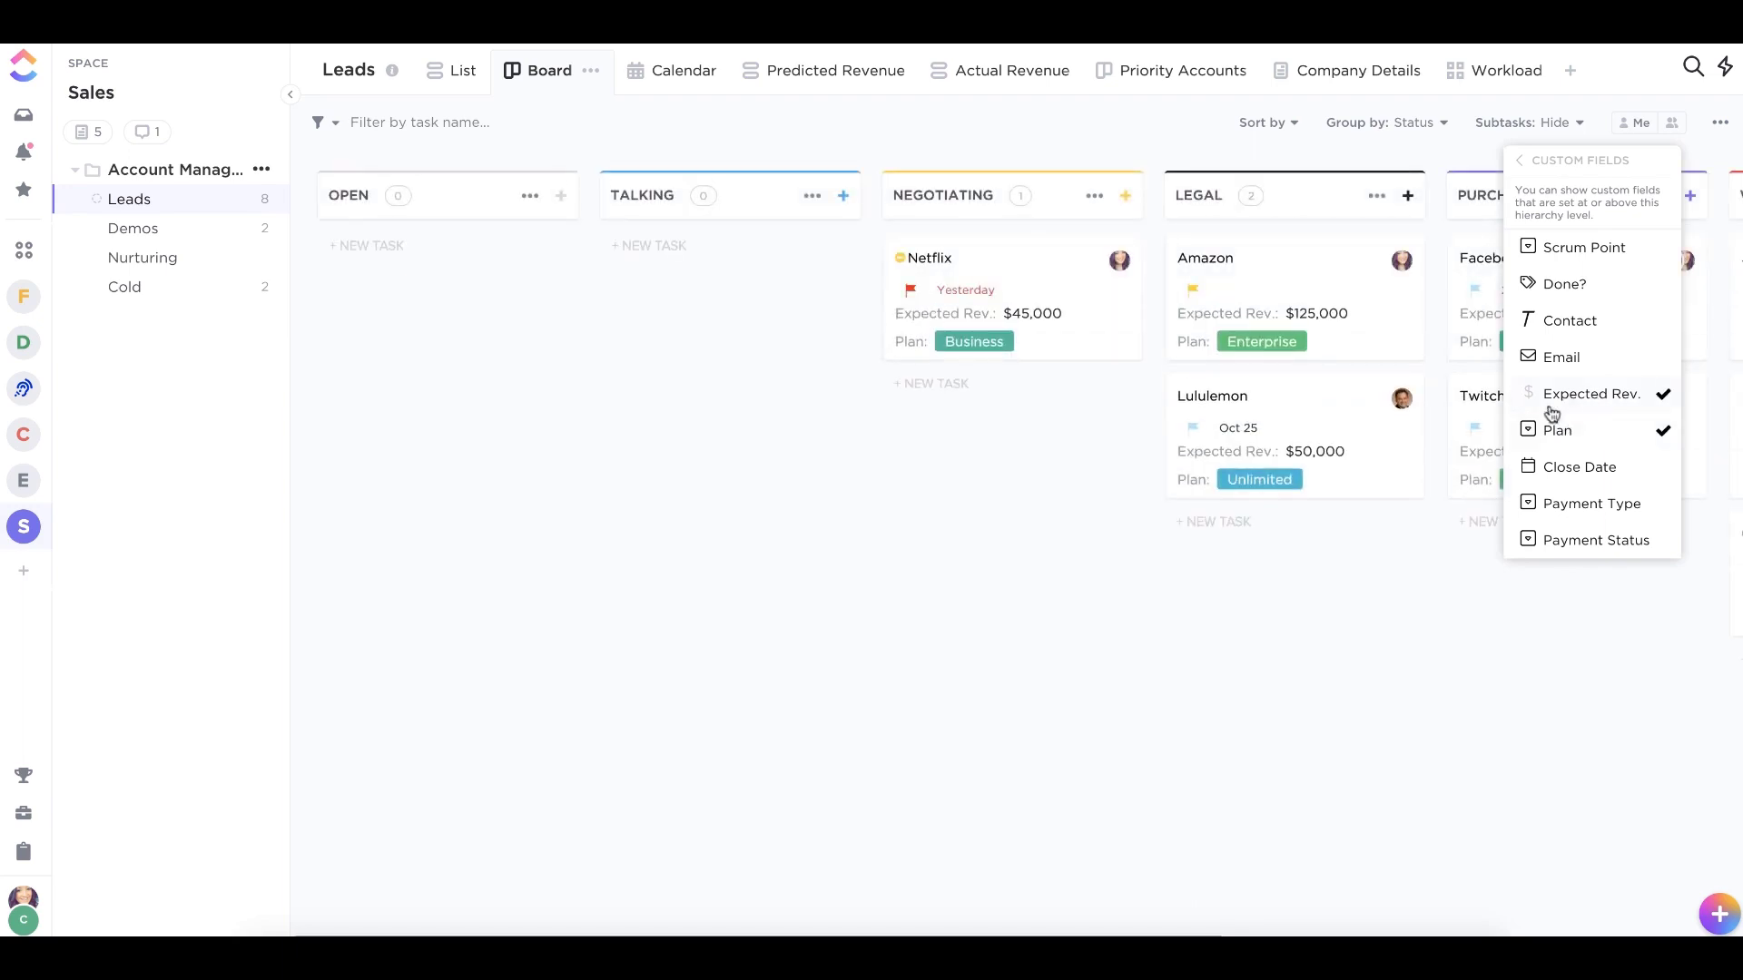
{"action": "left_click", "coordinate": [1395, 549]}
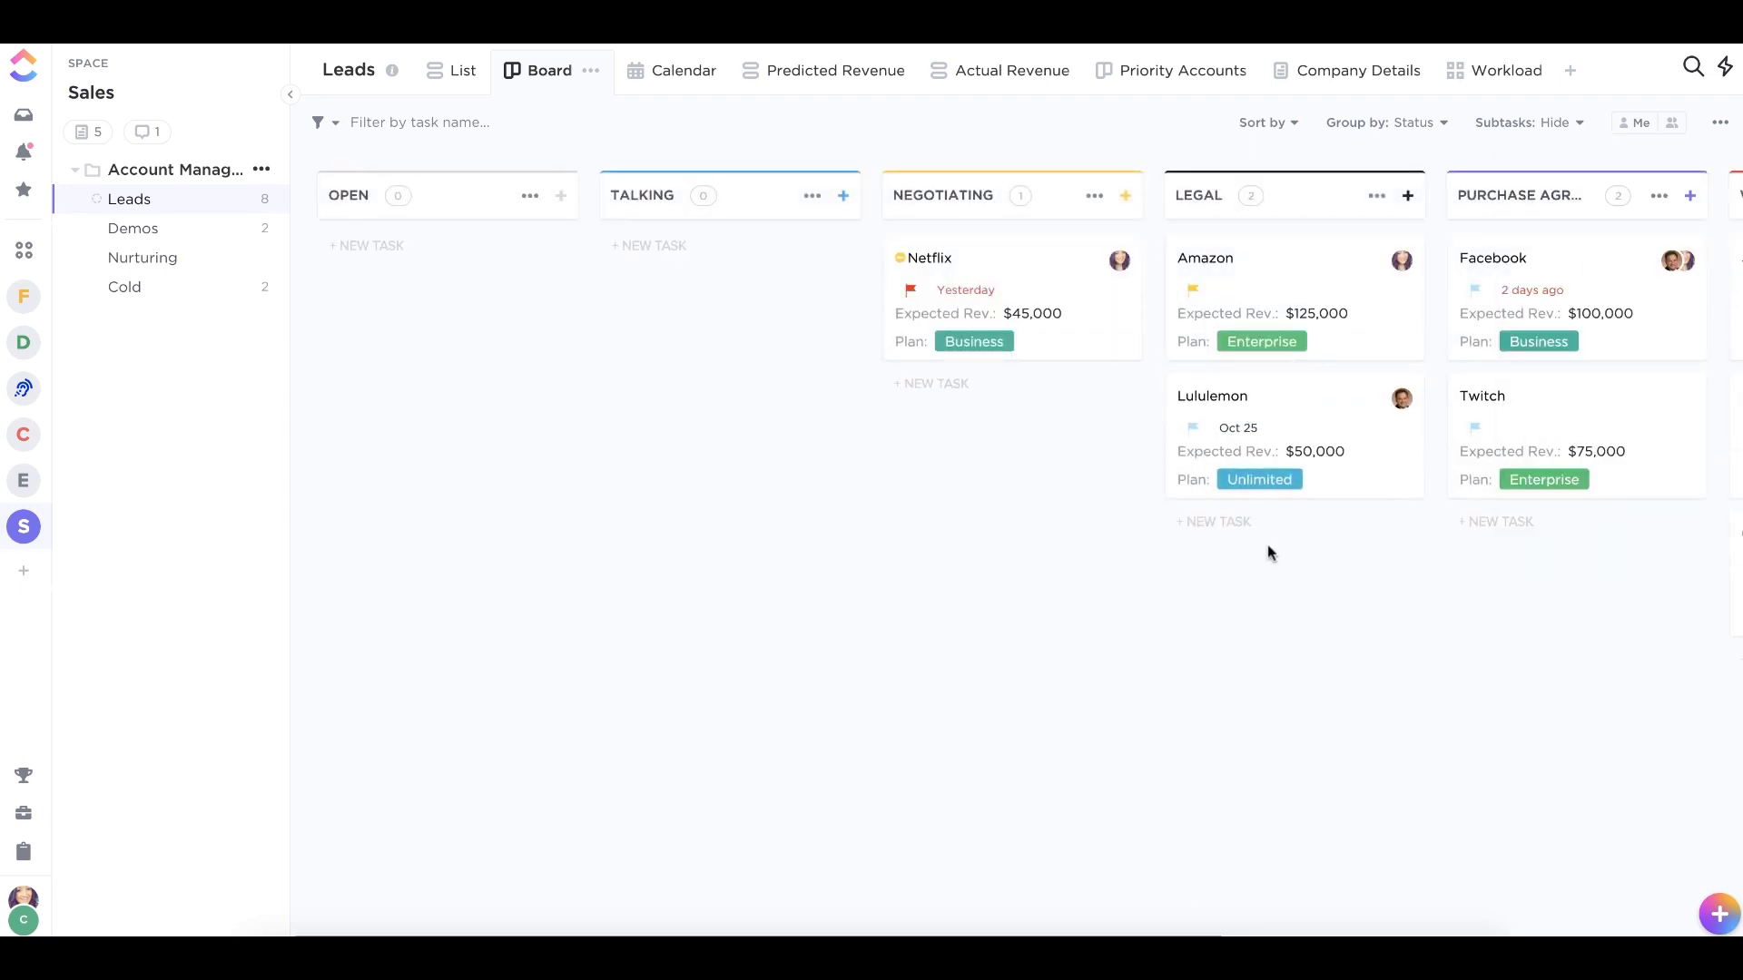
Show the Email custom field on the task cards in the Leads Calendar view.
{"action": "left_click", "coordinate": [685, 78]}
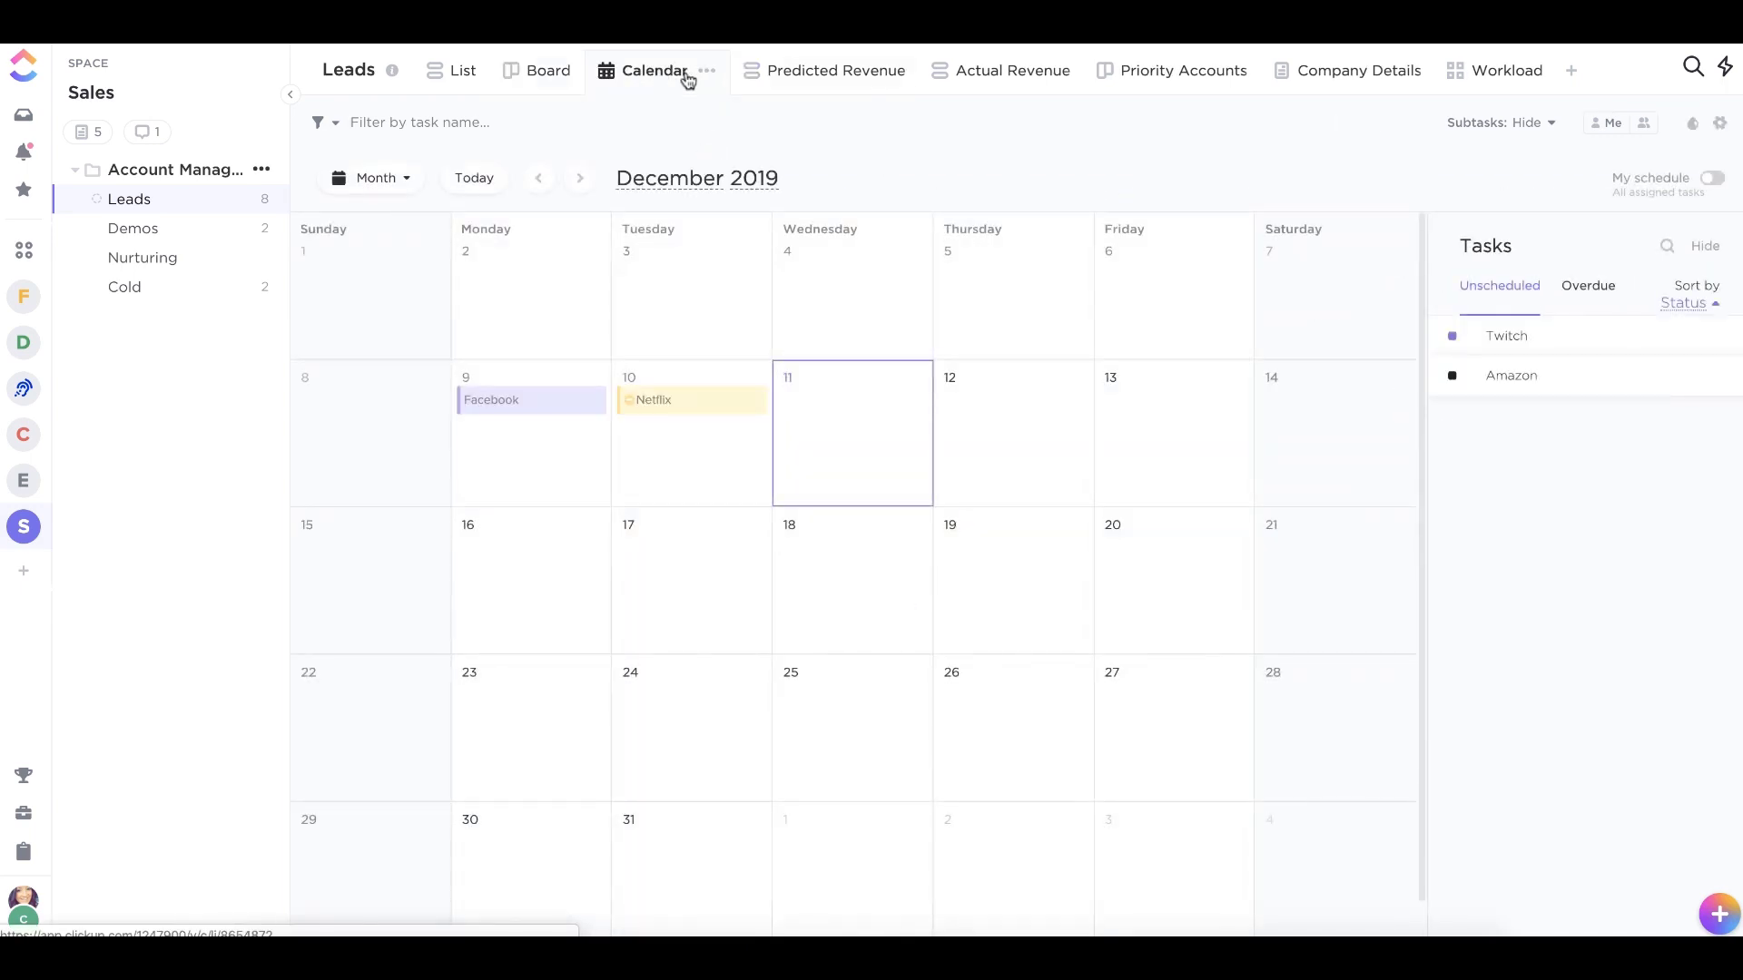
{"action": "left_click", "coordinate": [1718, 124]}
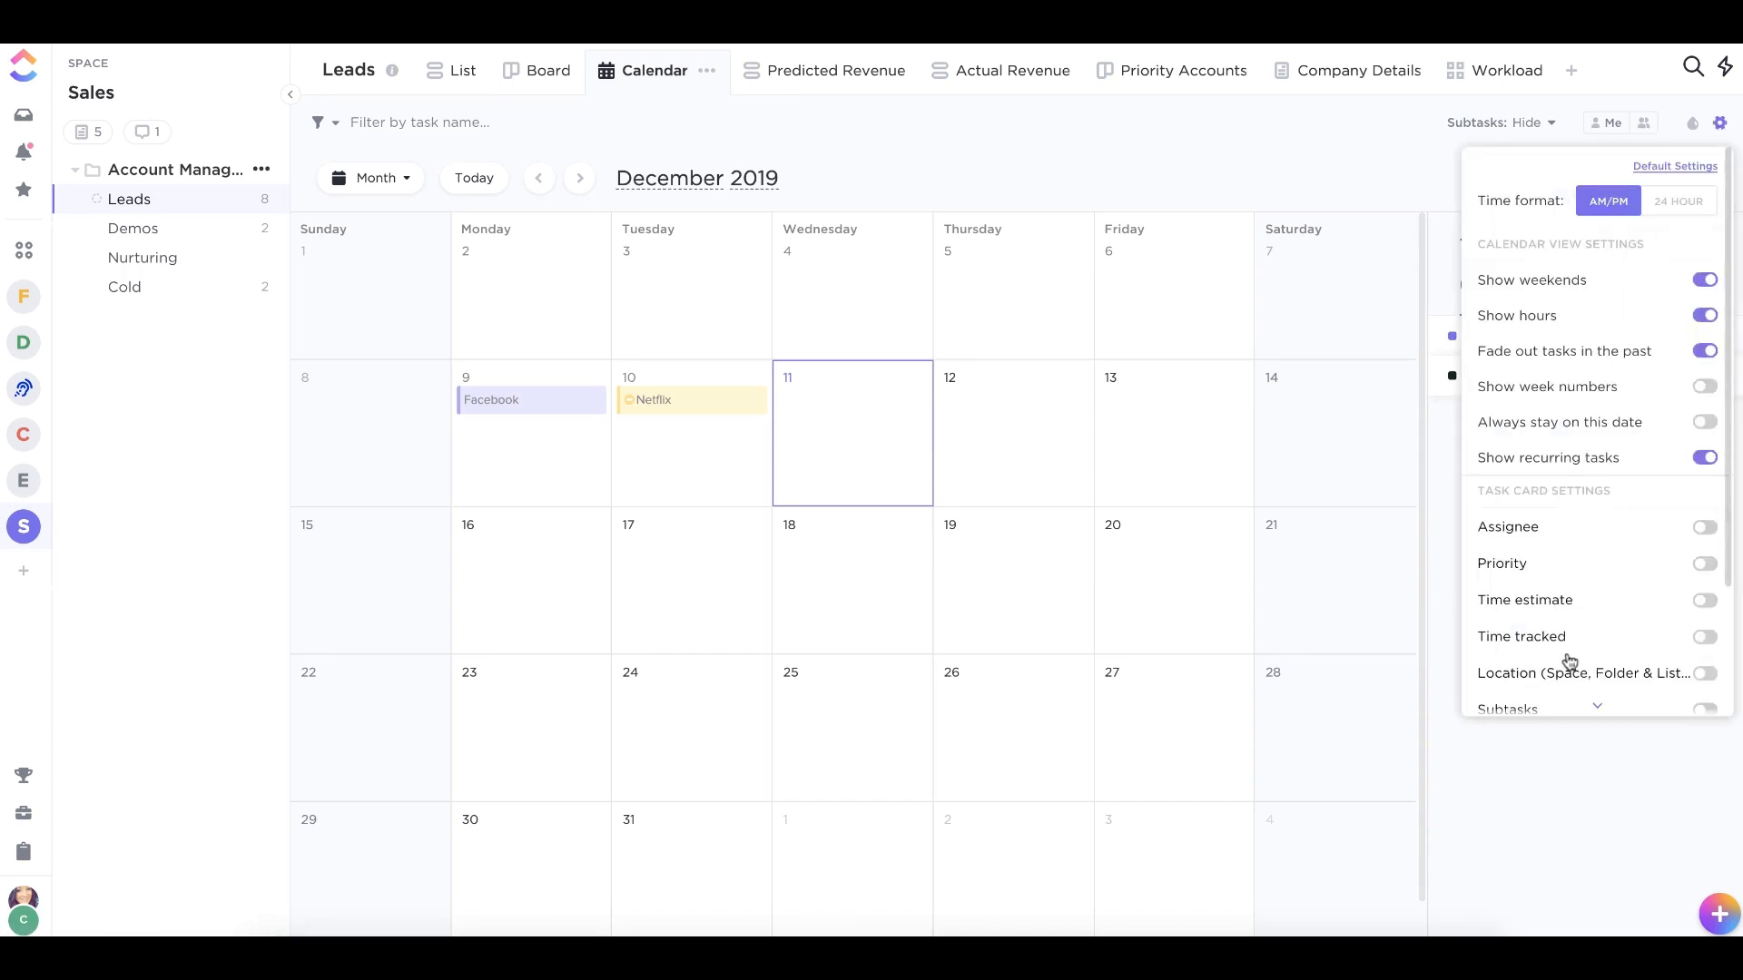
{"action": "scroll", "coordinate": [1569, 660], "scroll_direction": "down", "scroll_amount": 3}
{"action": "left_click", "coordinate": [1512, 655]}
{"action": "left_click", "coordinate": [1490, 344]}
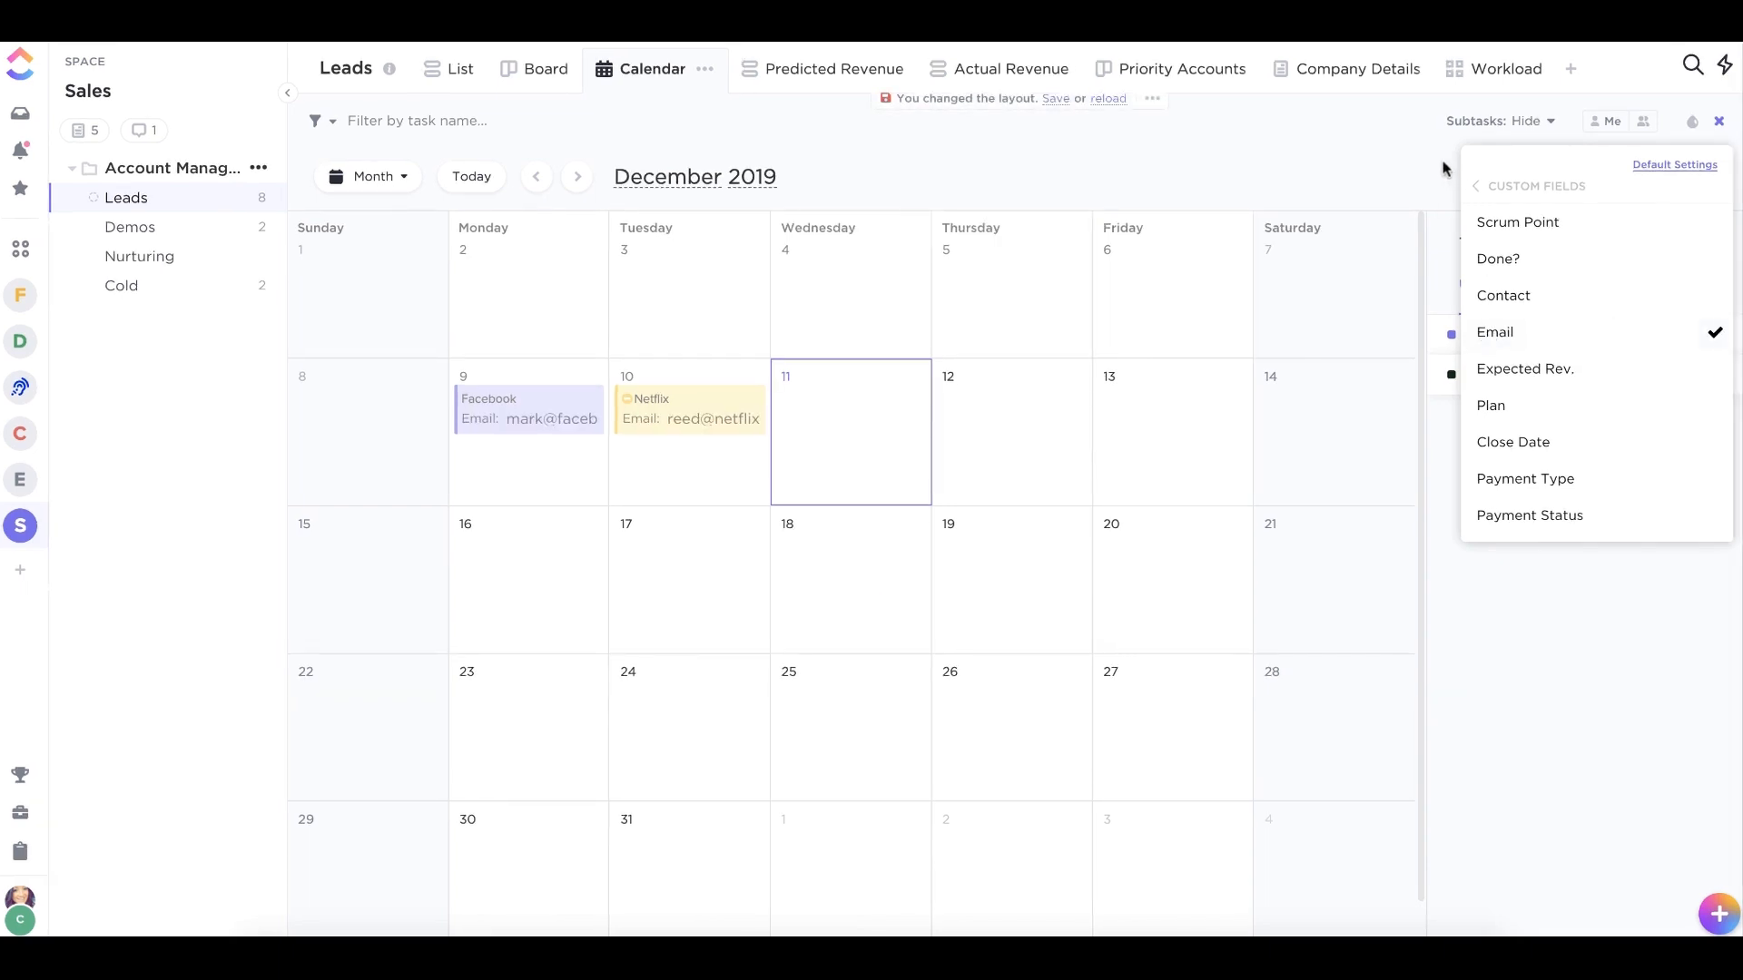
{"action": "left_click", "coordinate": [1445, 169]}
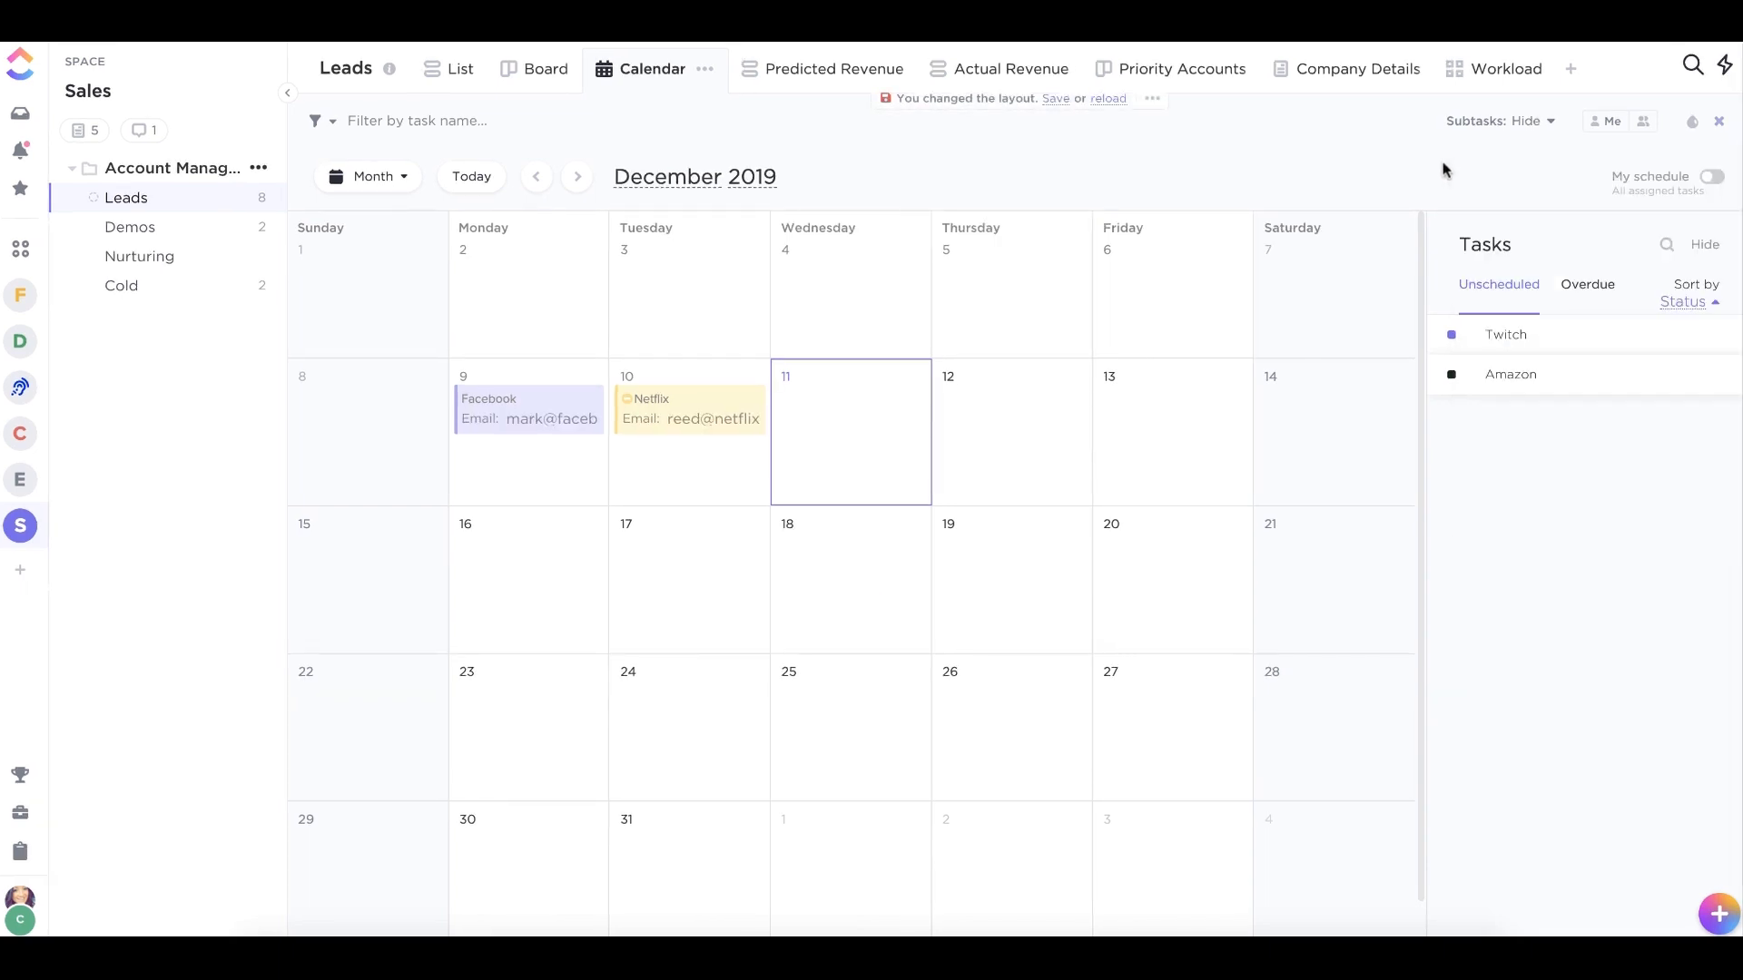
Color the calendar tasks by the Plan custom field.
{"action": "left_click", "coordinate": [1690, 124]}
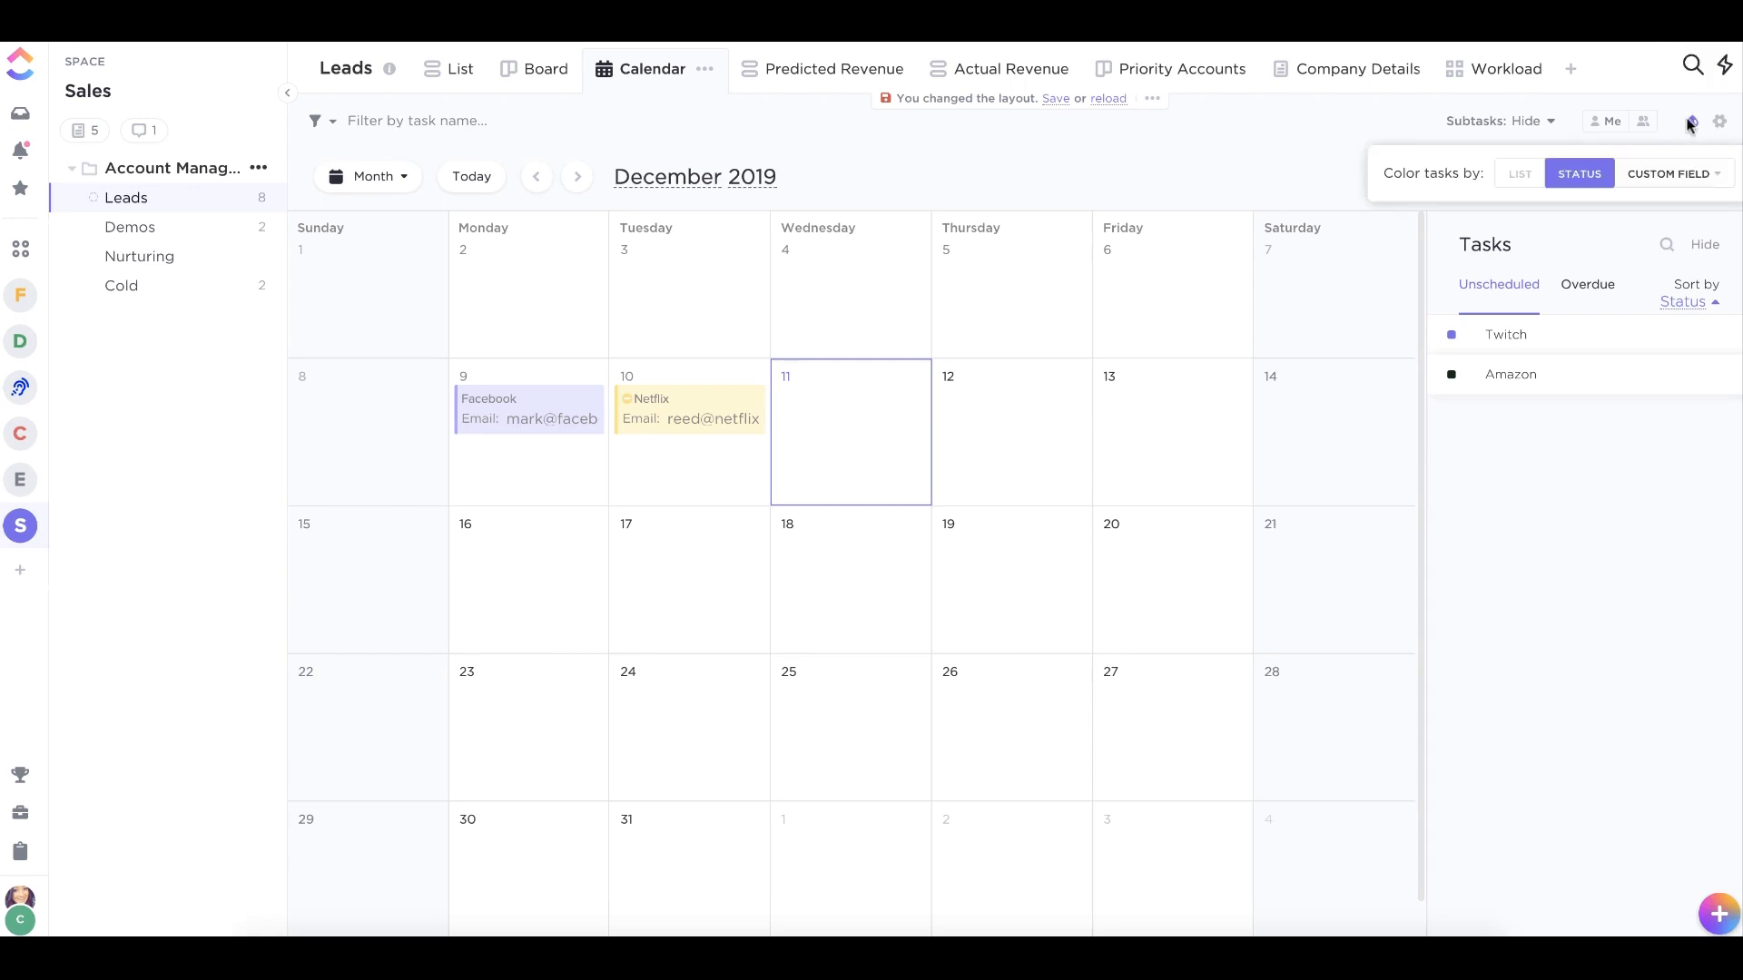
{"action": "left_click", "coordinate": [1675, 176]}
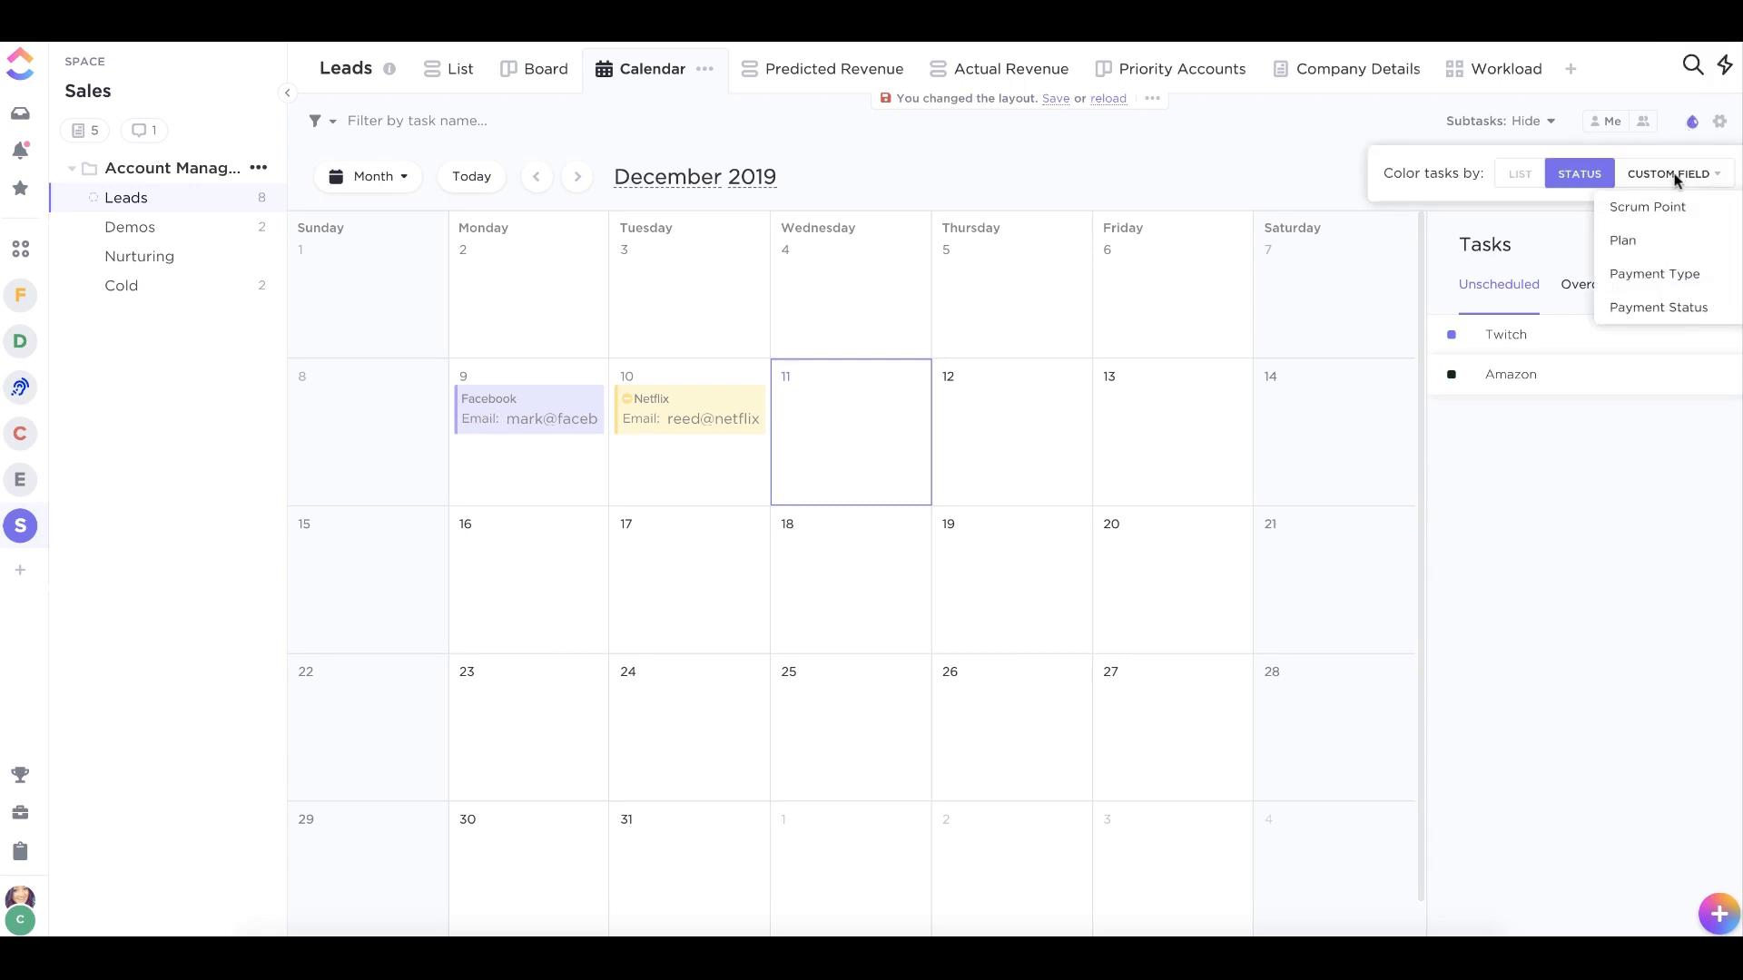
{"action": "left_click", "coordinate": [1635, 241]}
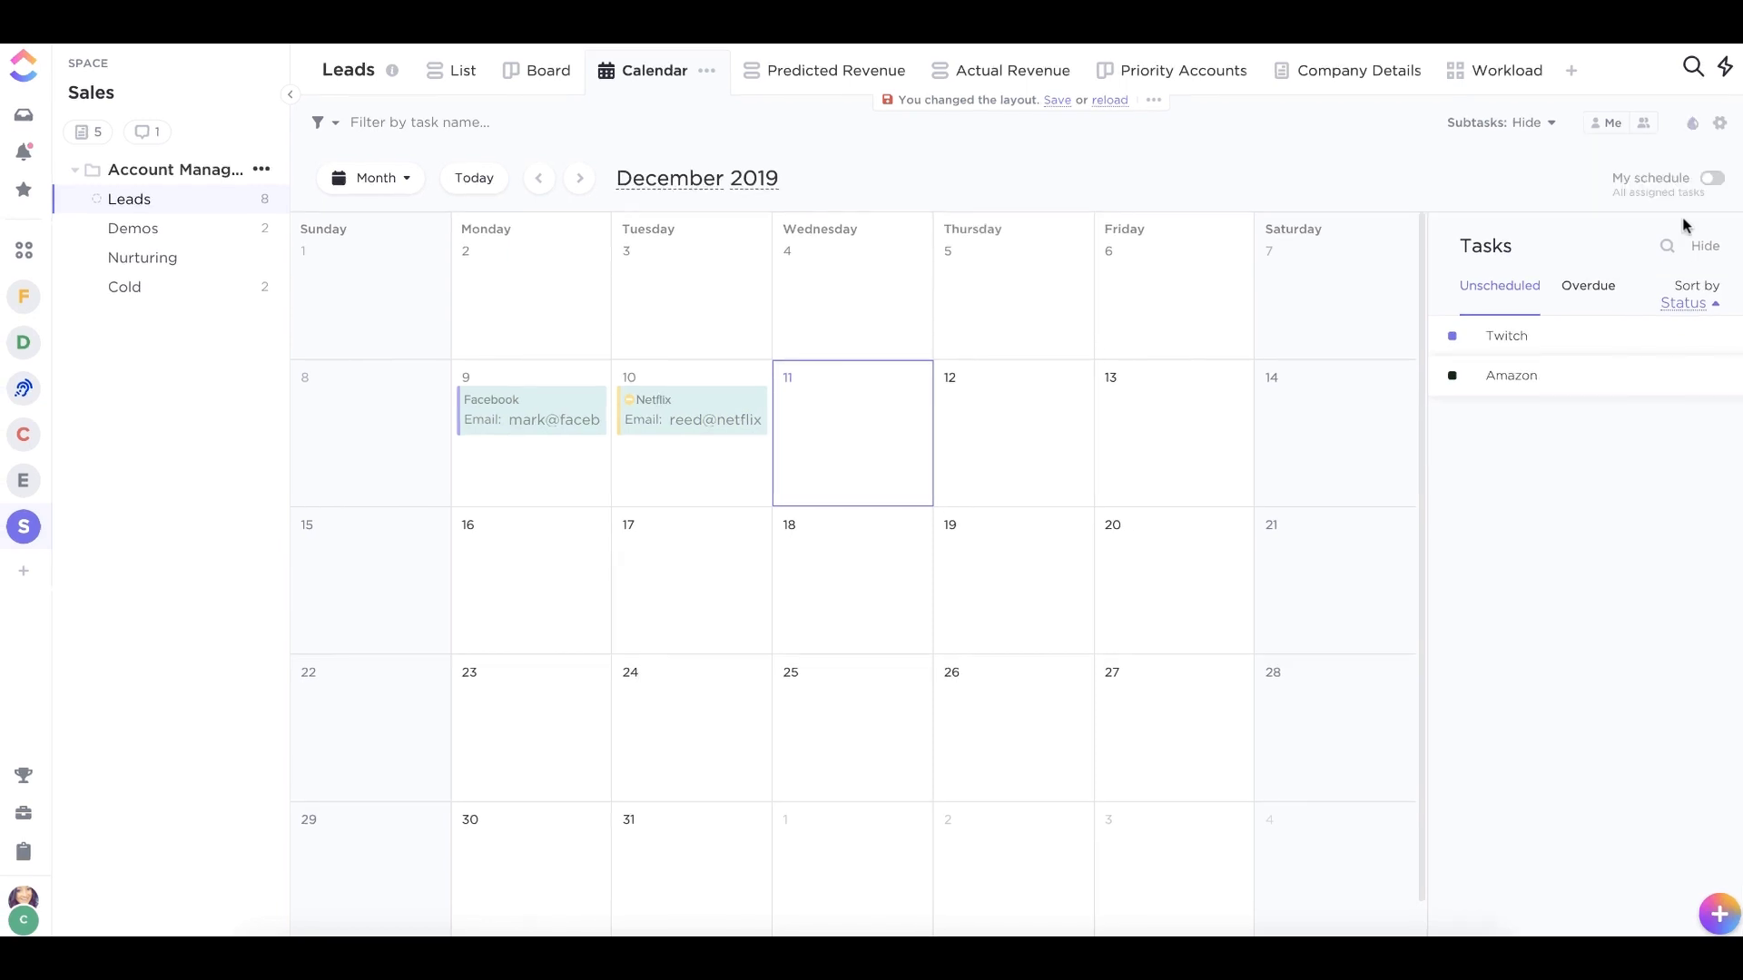
Set the Plan field of the Netflix task to Unlimited from the calendar and close the task.
{"action": "left_click", "coordinate": [687, 398]}
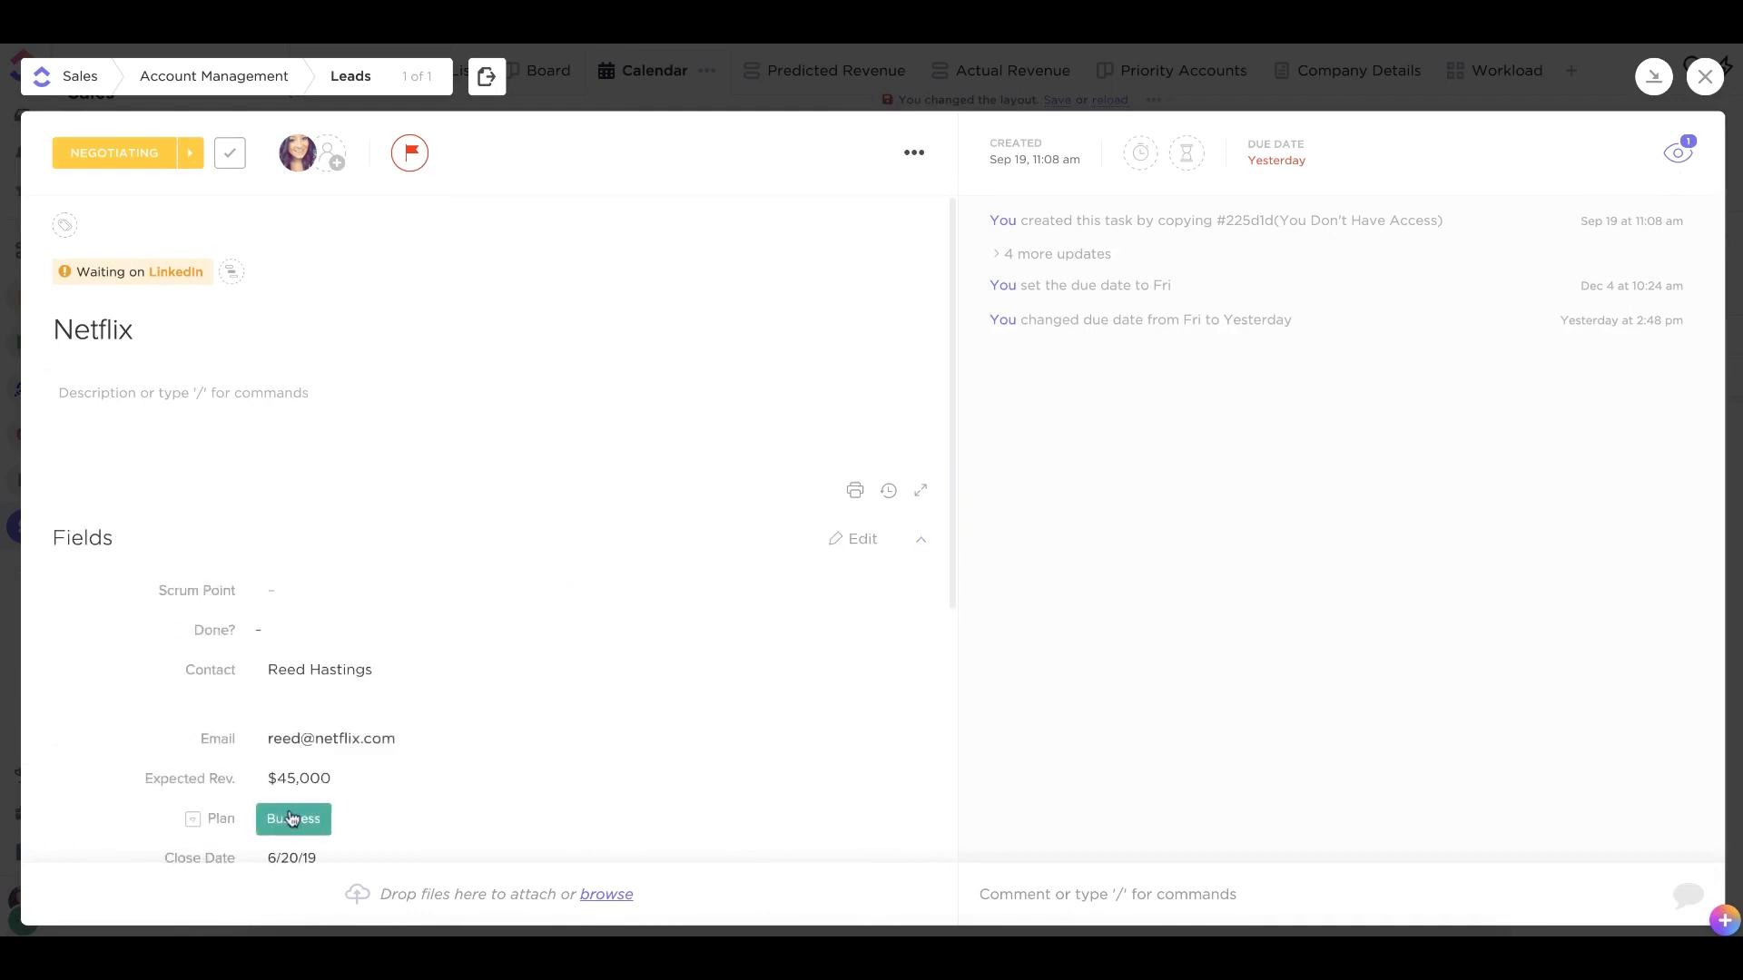
{"action": "left_click", "coordinate": [291, 816]}
{"action": "left_click", "coordinate": [320, 797]}
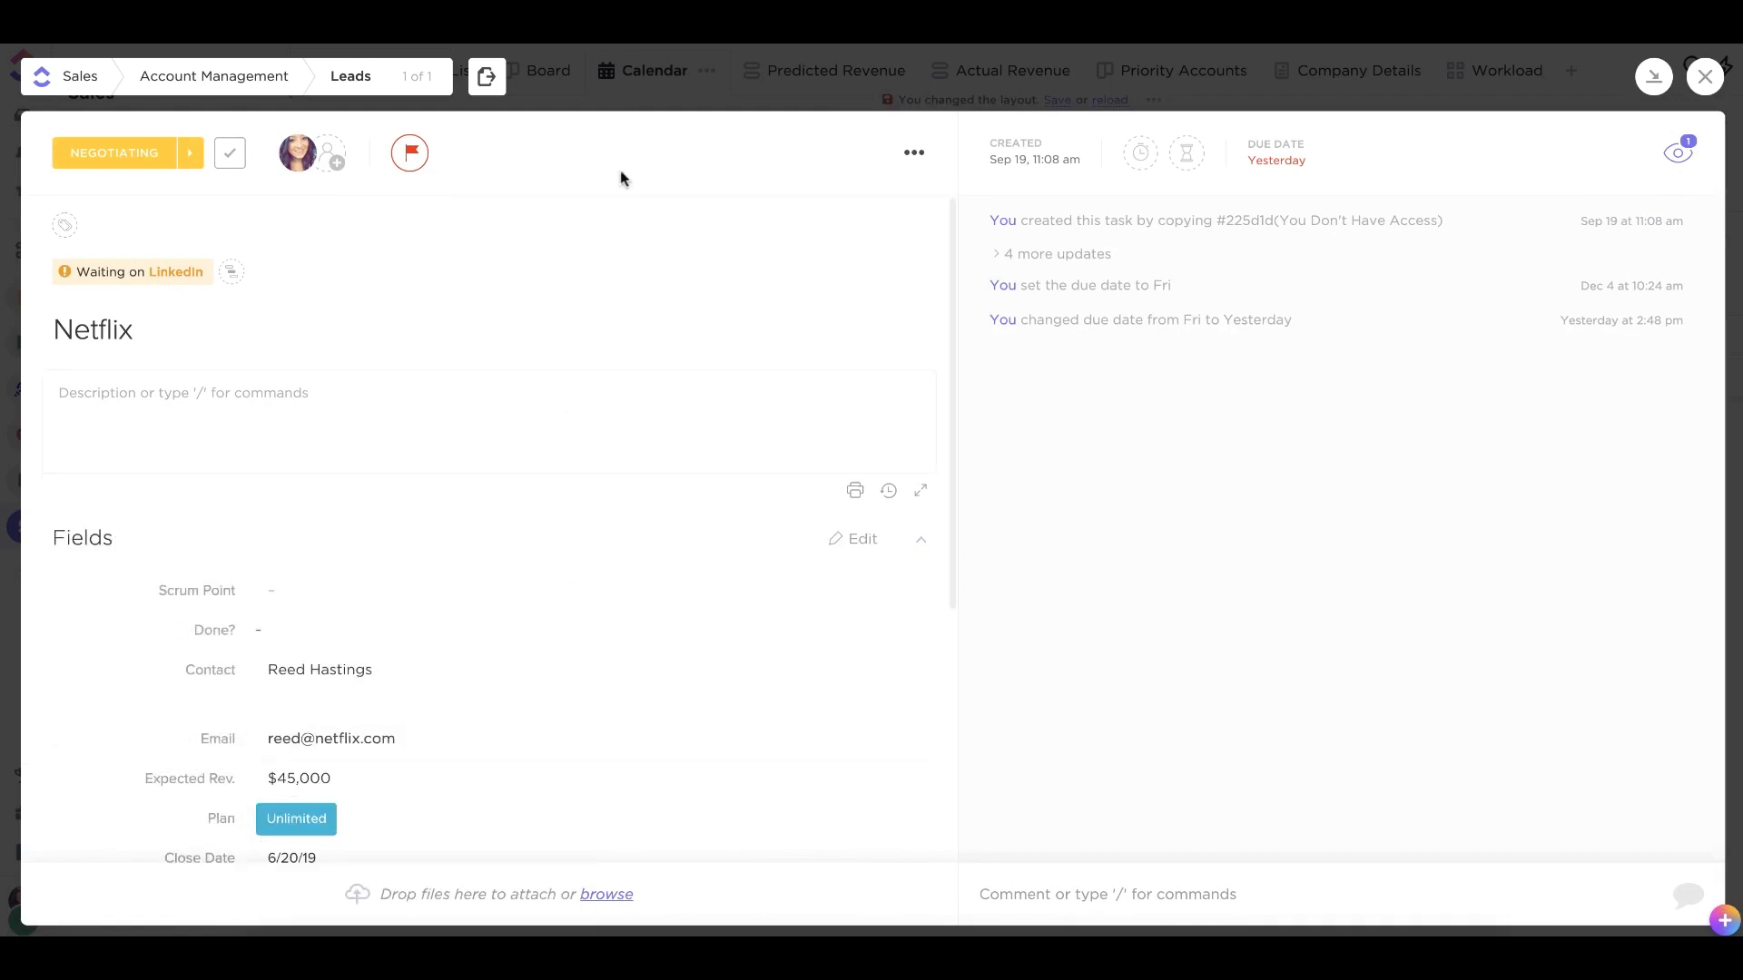
{"action": "left_click", "coordinate": [569, 91]}
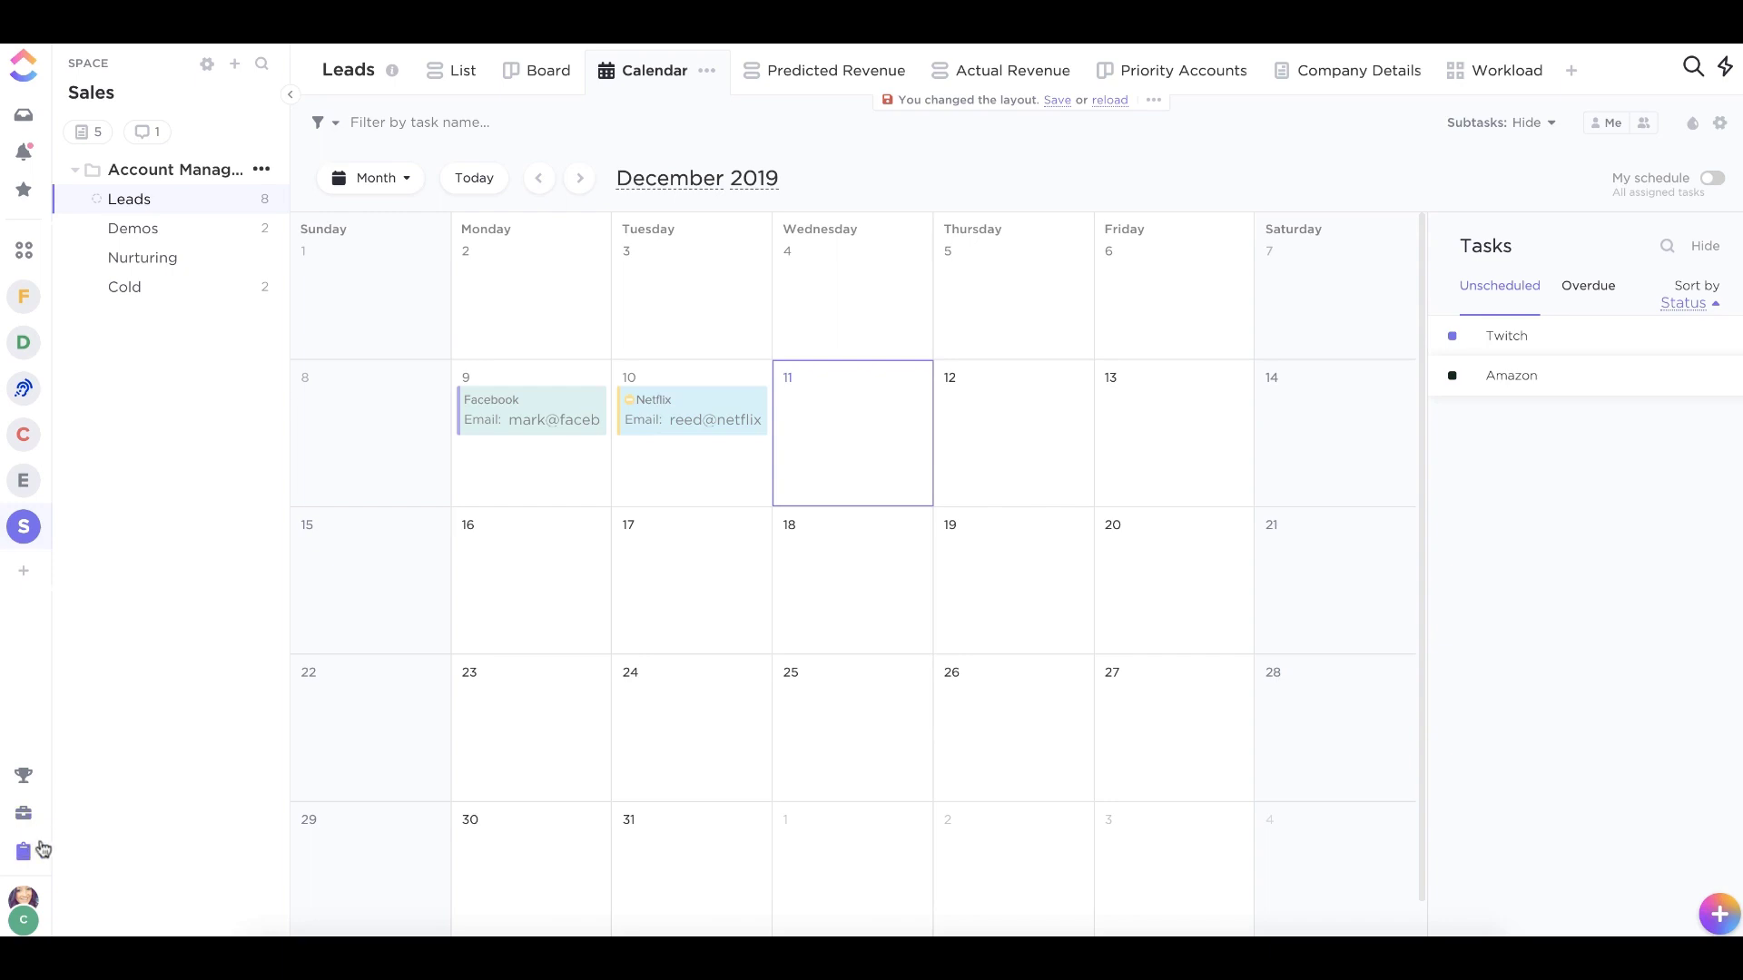
Open the Custom fields report in Reporting and look through the fields that can be added.
{"action": "left_click", "coordinate": [27, 850]}
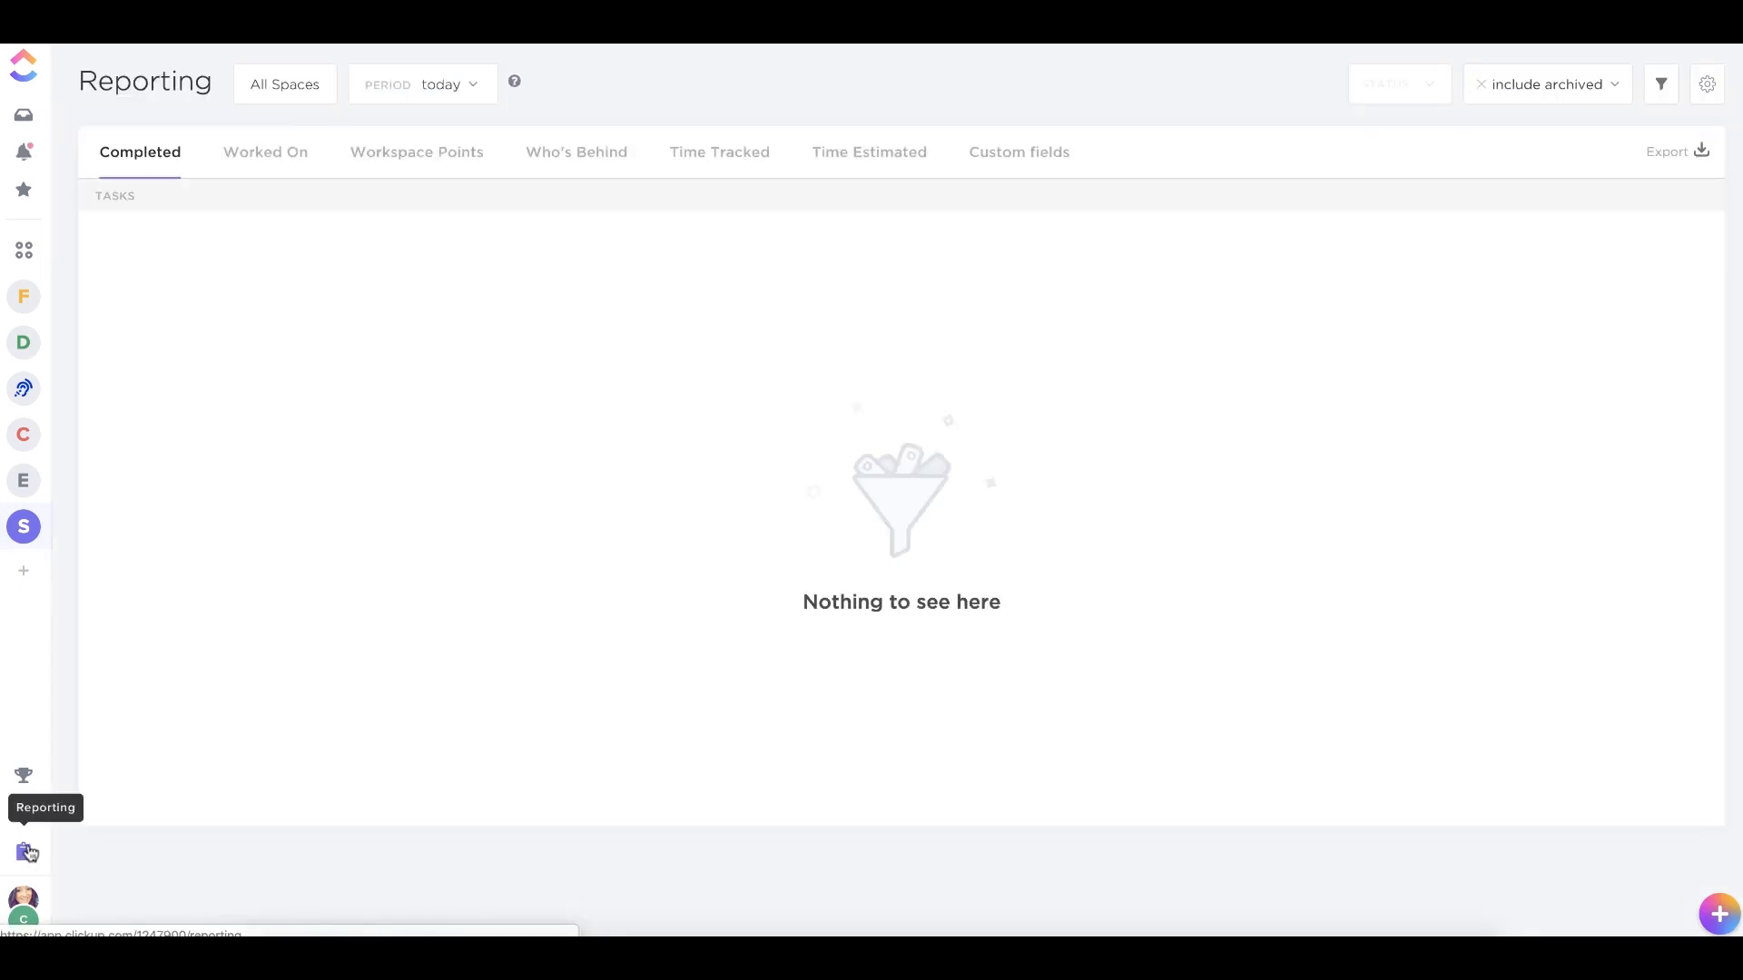
{"action": "left_click", "coordinate": [1005, 156]}
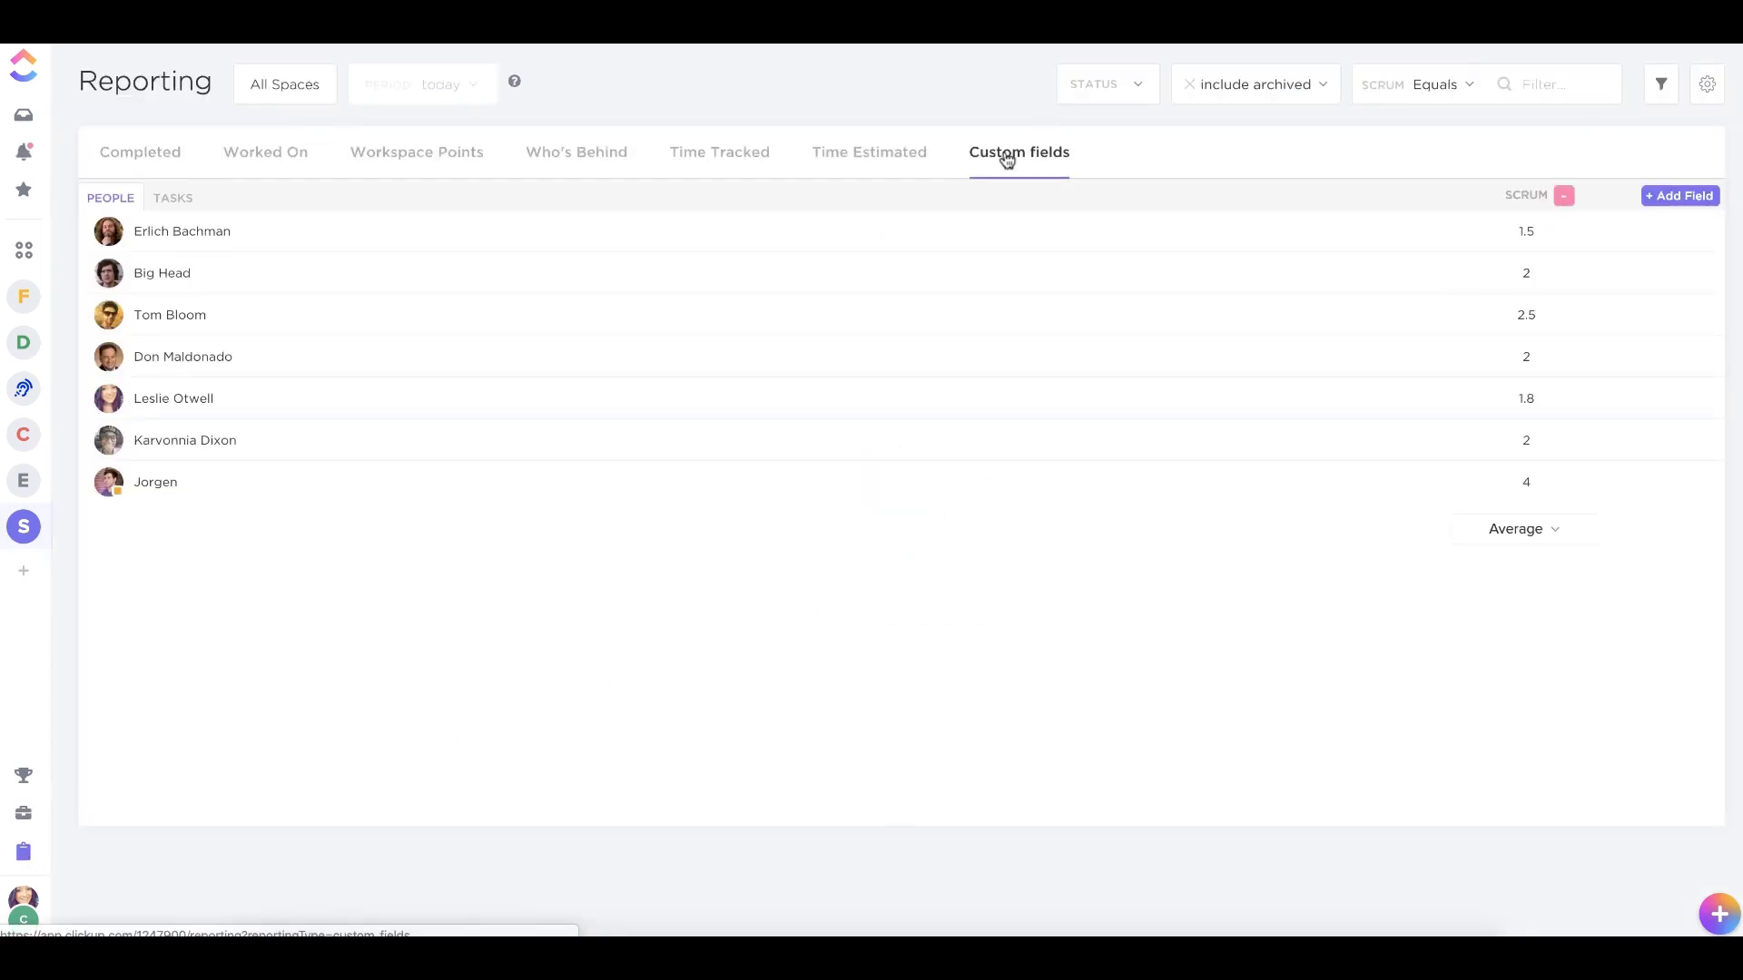
{"action": "left_click", "coordinate": [1680, 199]}
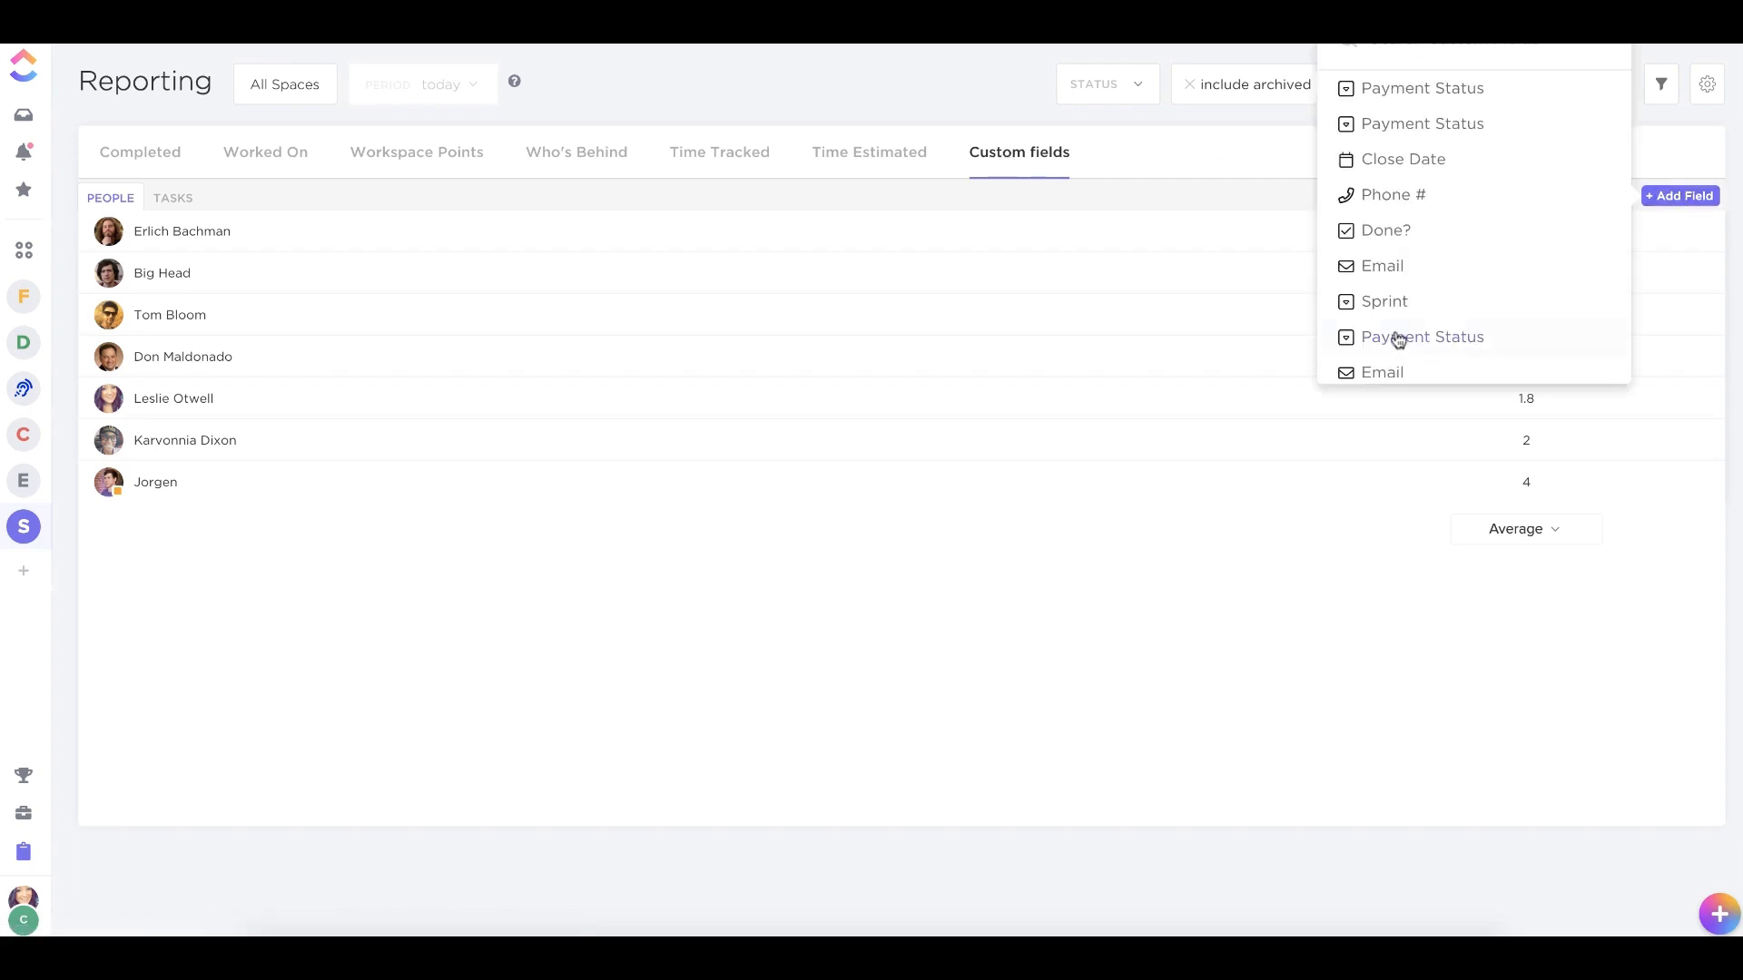
{"action": "left_click", "coordinate": [1402, 561]}
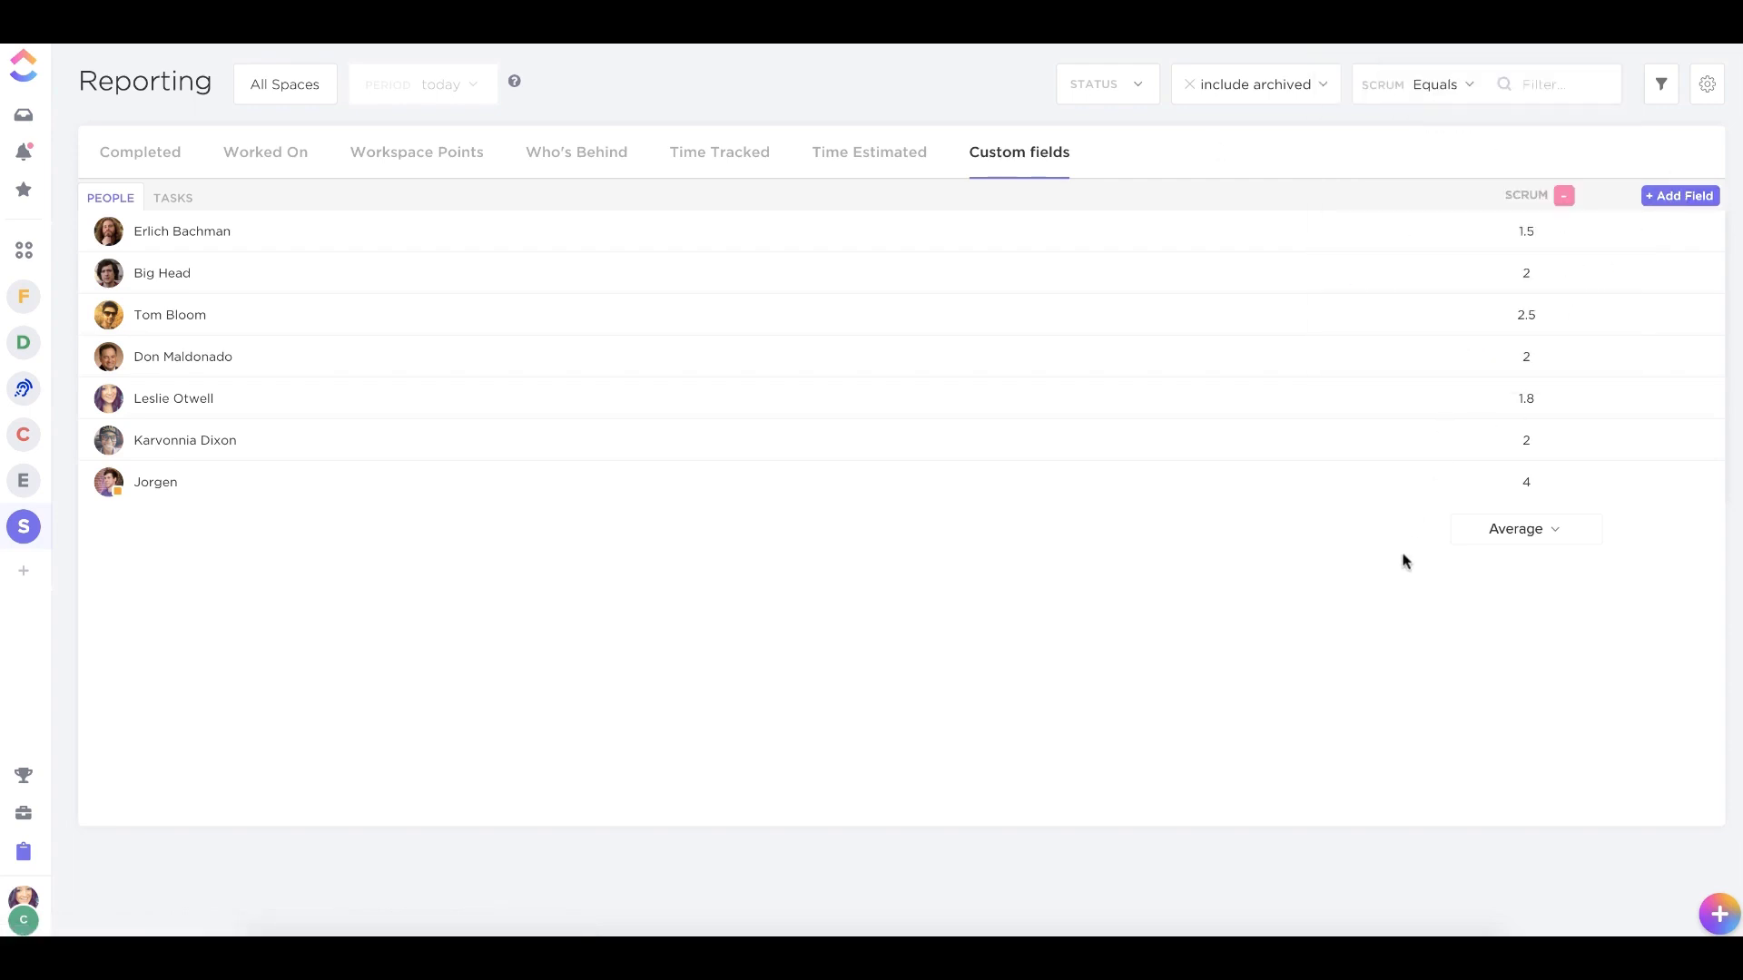
Look through the calculation options for the Scrum column and the filters available for the Custom fields report.
{"action": "left_click", "coordinate": [1526, 534]}
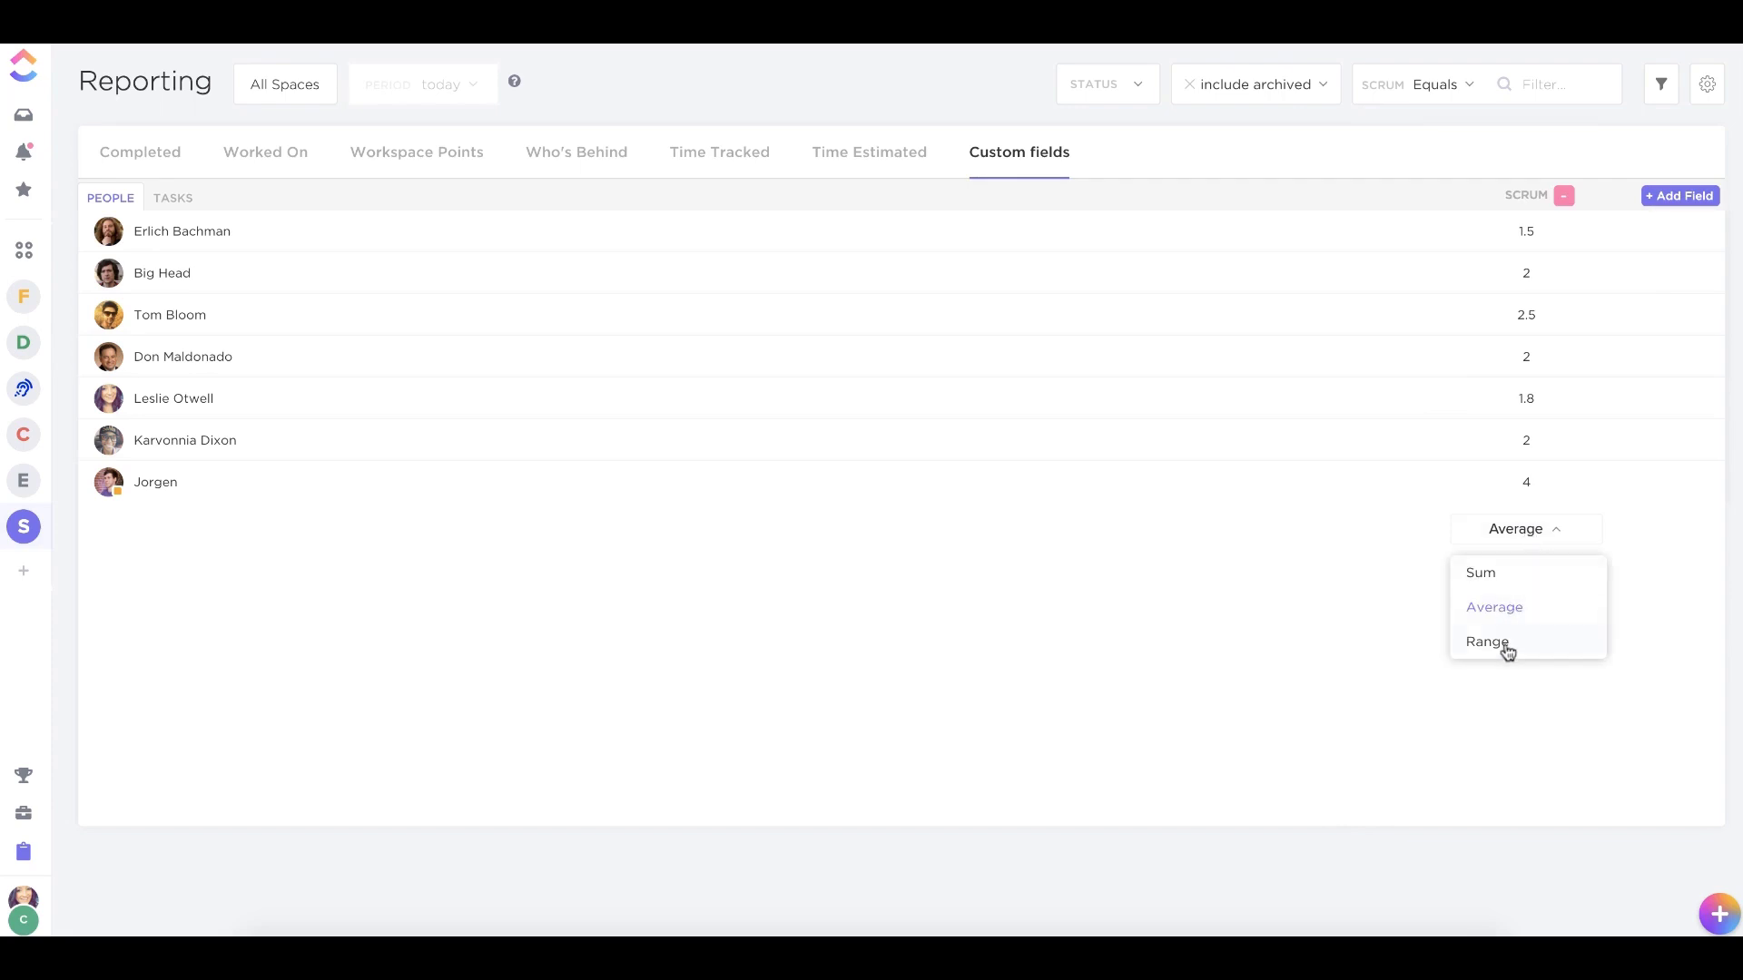
{"action": "left_click", "coordinate": [1515, 695]}
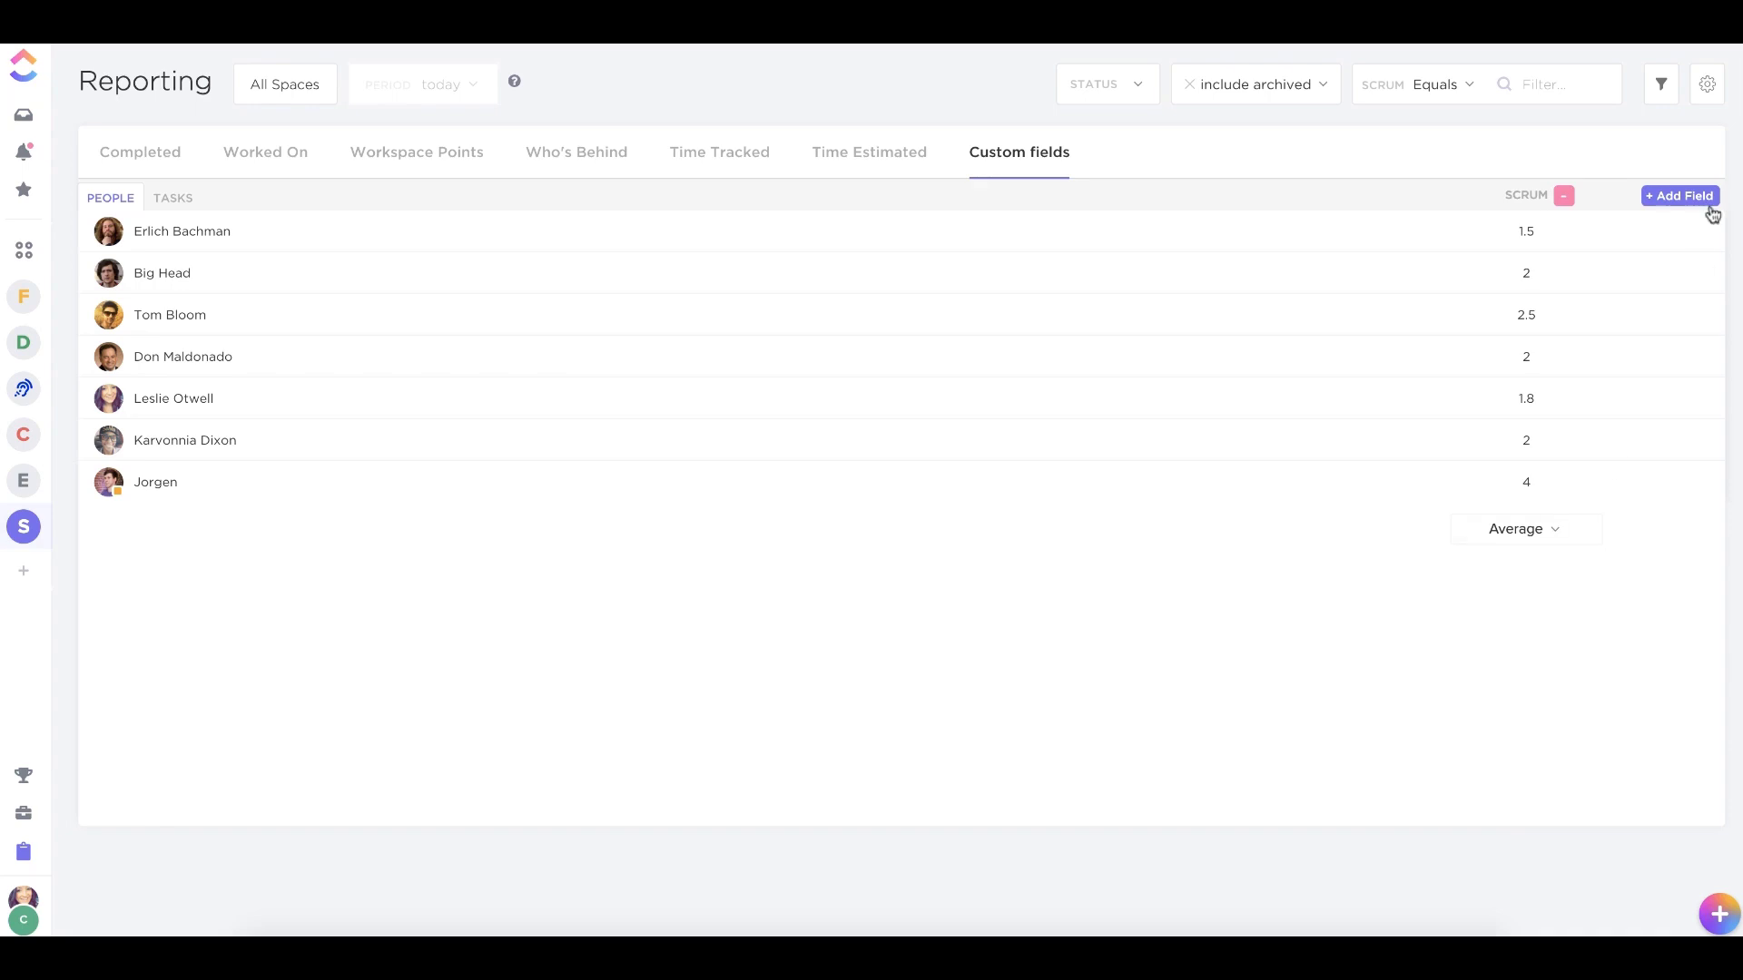
{"action": "left_click", "coordinate": [1659, 98]}
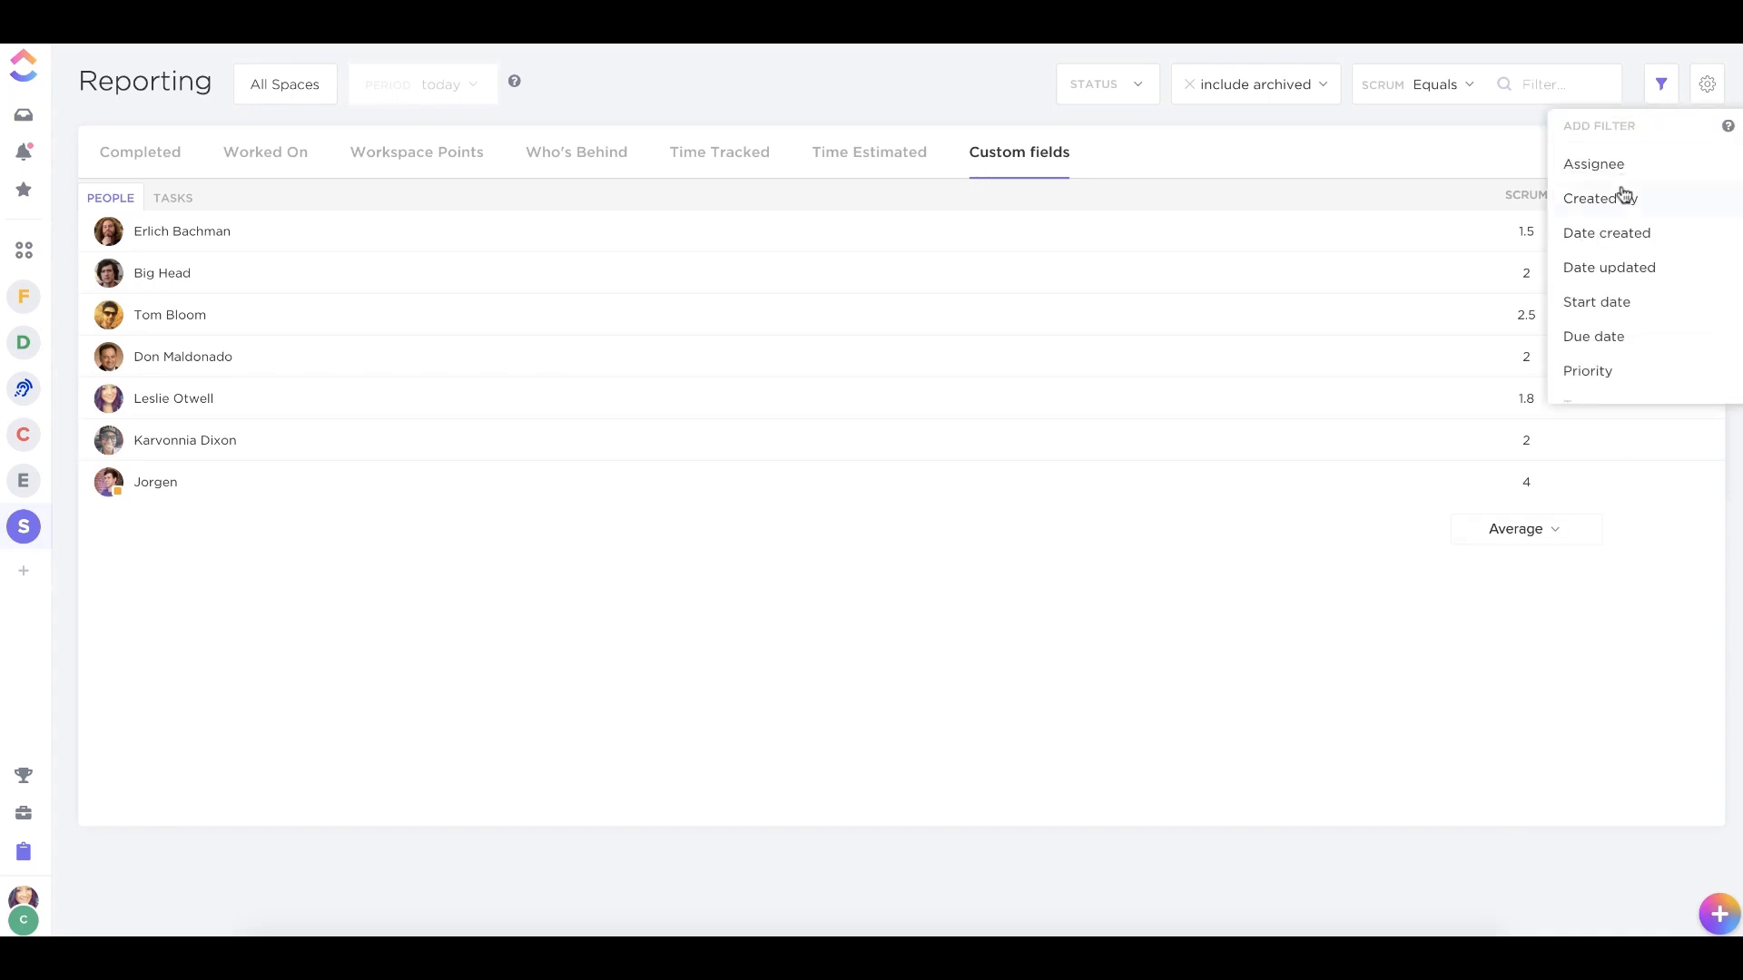
{"action": "left_click", "coordinate": [1514, 159]}
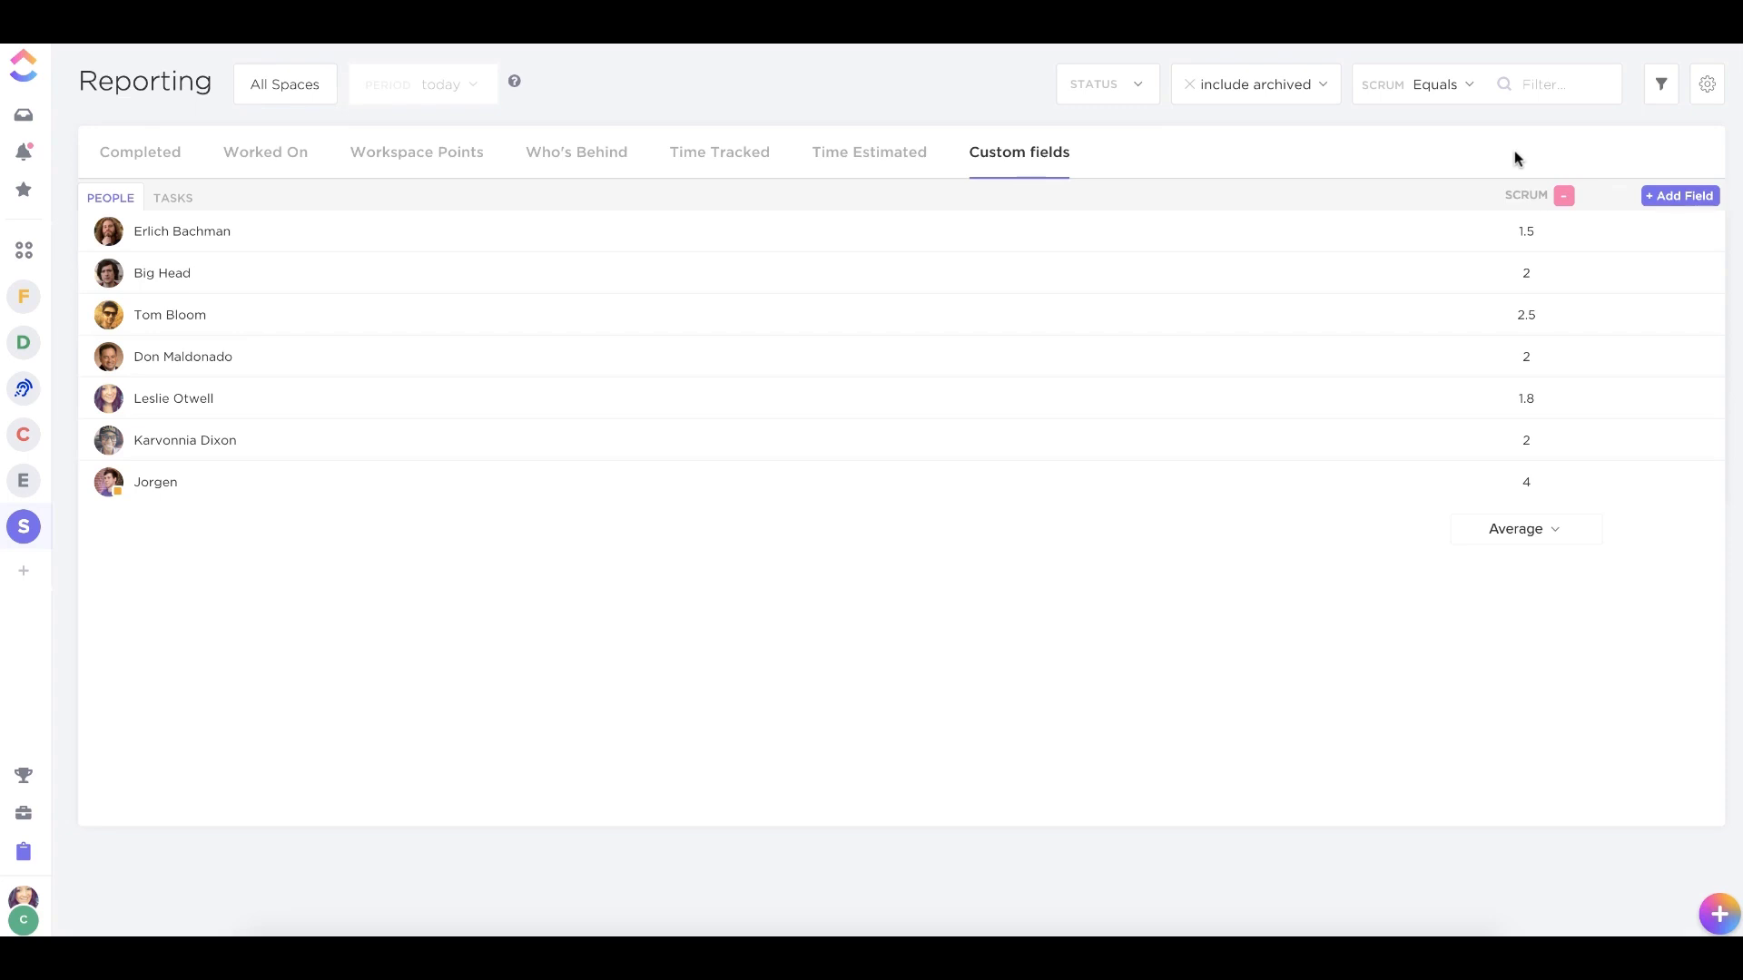